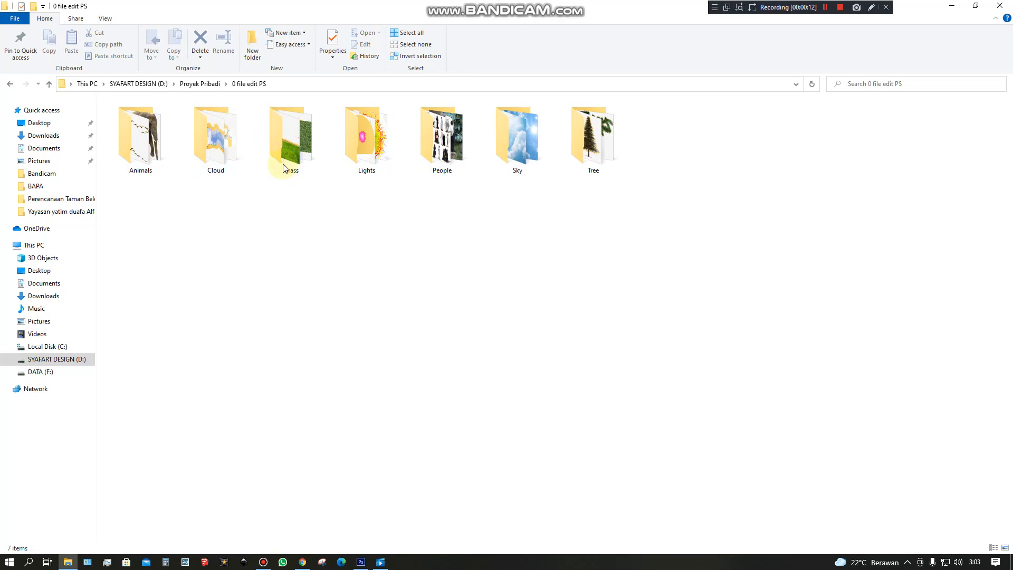
Examine the image assets in the Sky, Tree, People, Grass and Animals folders inside 0 file edit PS.
{"action": "double_click", "coordinate": [501, 145]}
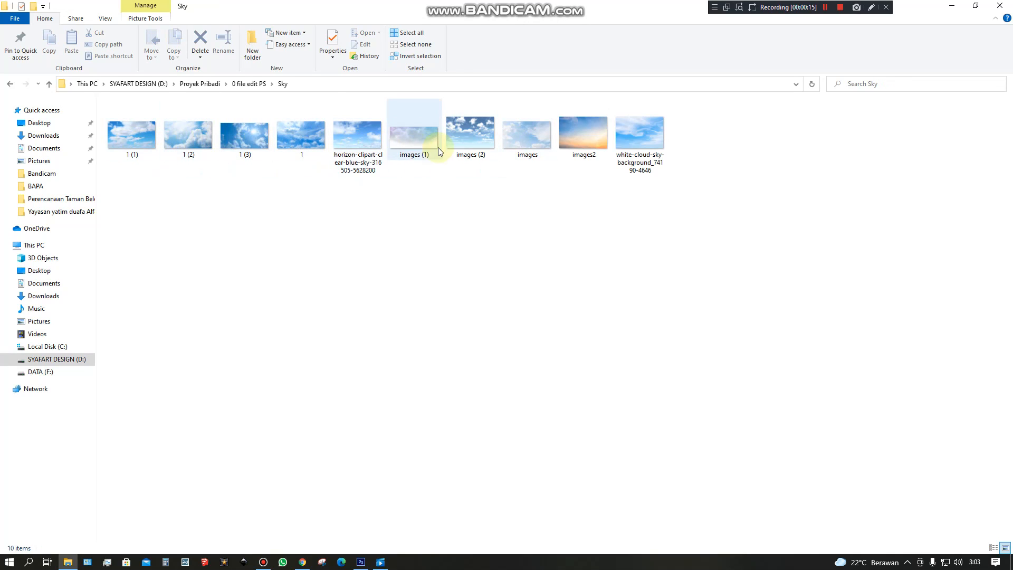
{"action": "left_click", "coordinate": [11, 86]}
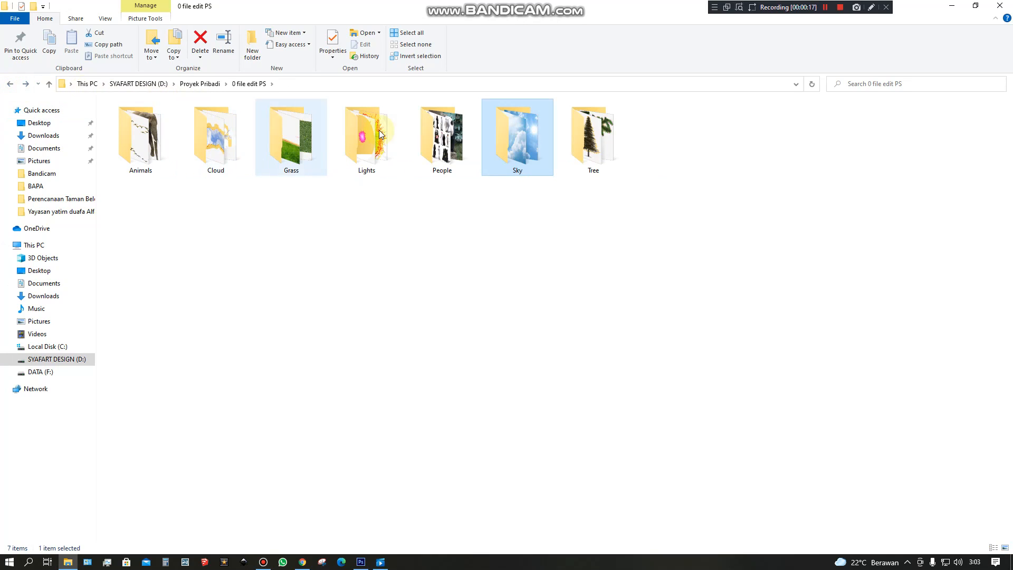
{"action": "double_click", "coordinate": [587, 141]}
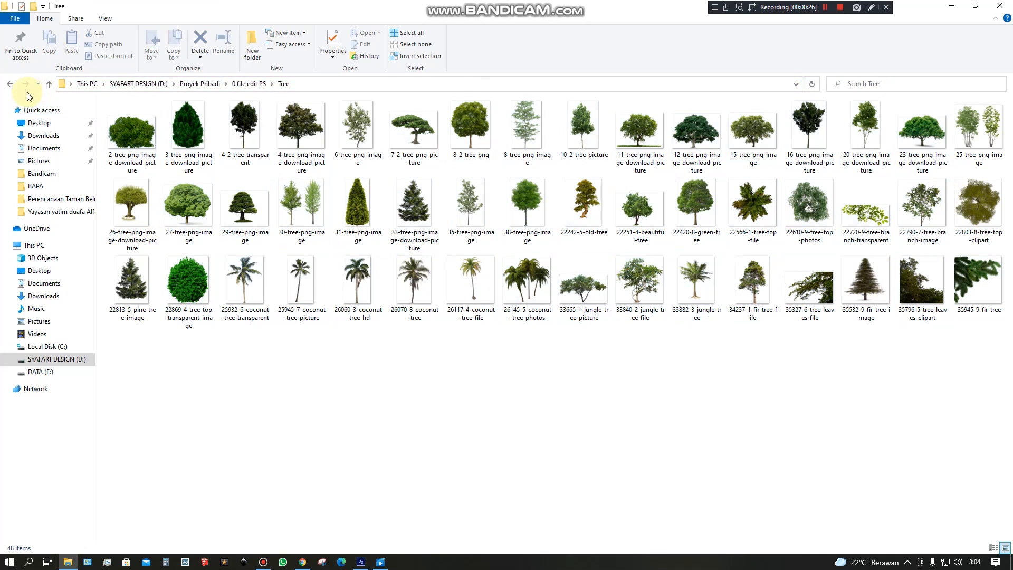
{"action": "left_click", "coordinate": [10, 84]}
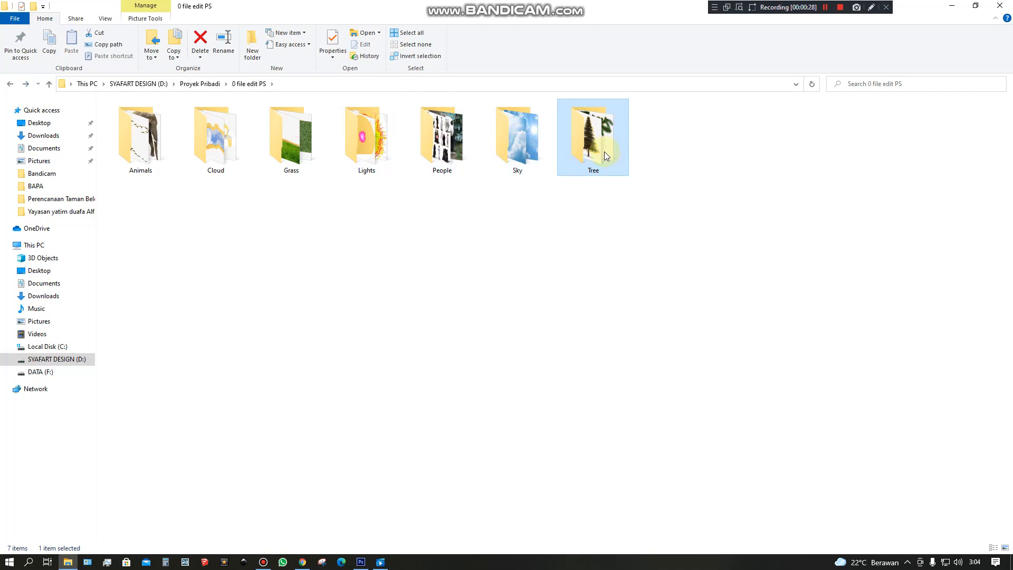
{"action": "left_click", "coordinate": [433, 138]}
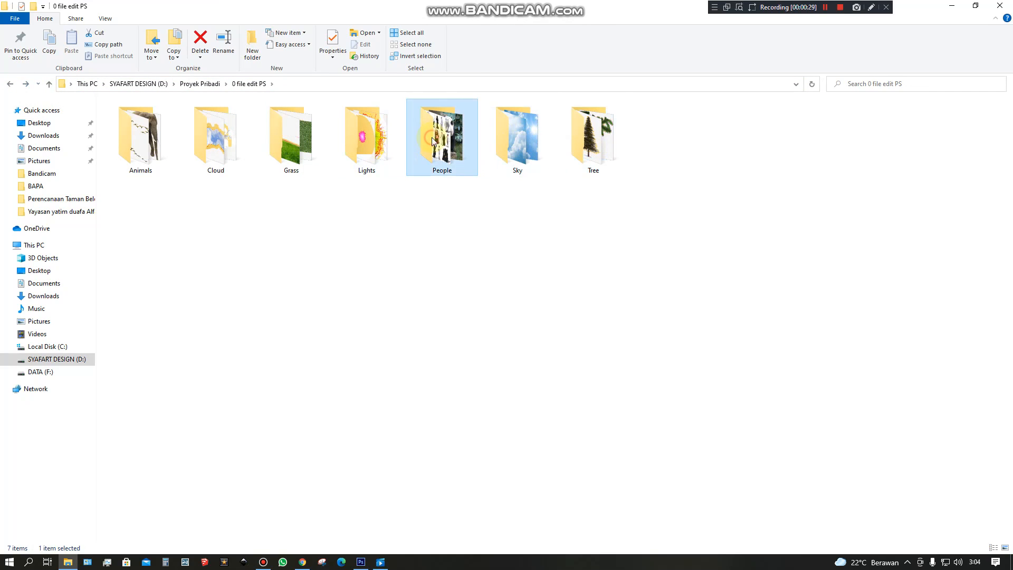
{"action": "double_click", "coordinate": [439, 139]}
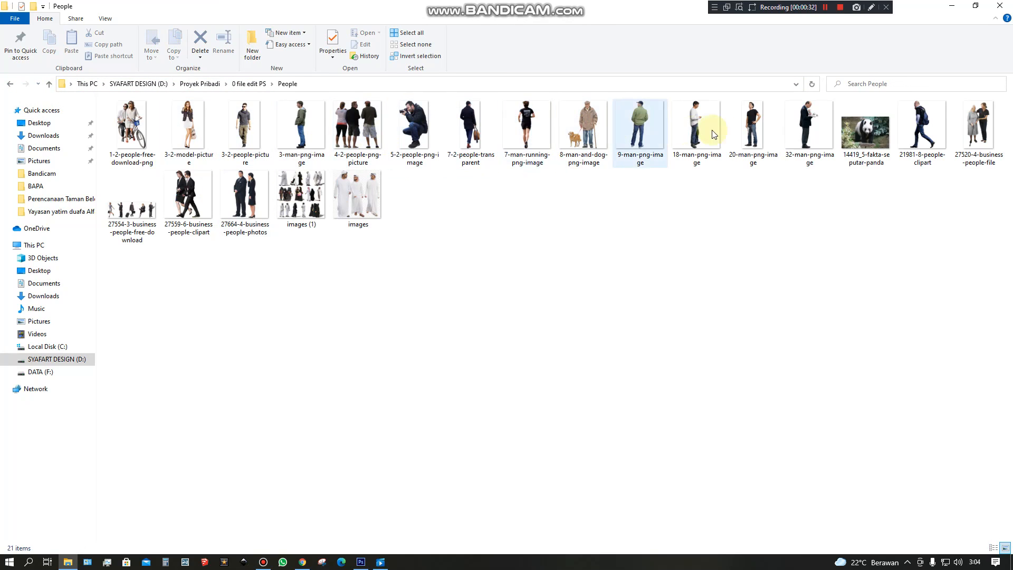
{"action": "left_click", "coordinate": [10, 85]}
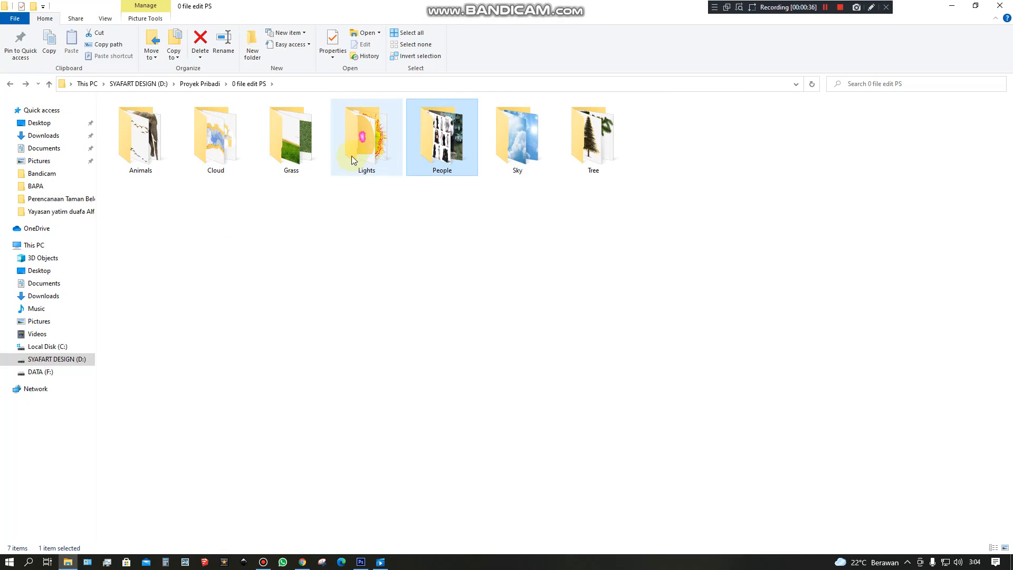
{"action": "double_click", "coordinate": [306, 145]}
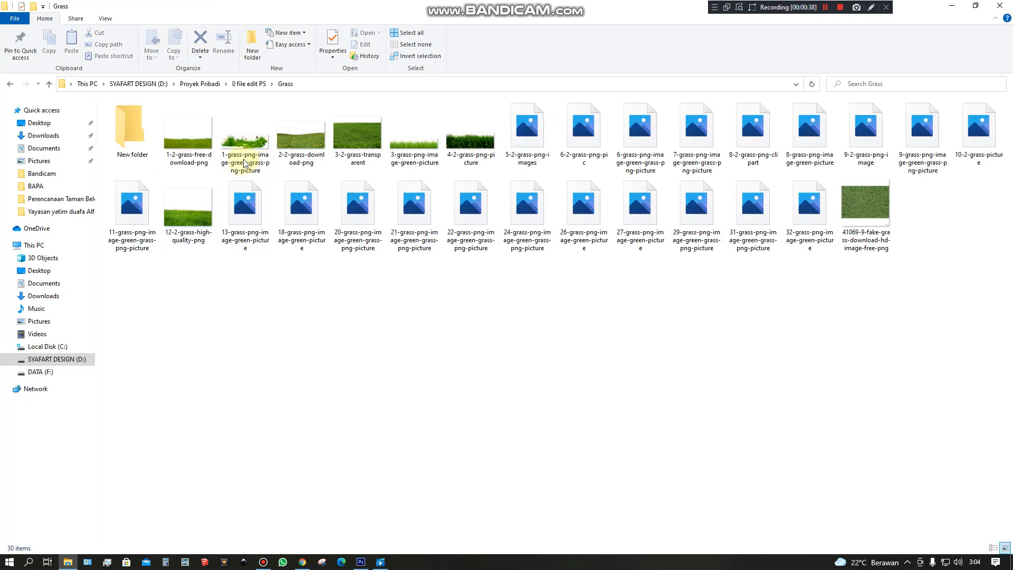
{"action": "left_click", "coordinate": [10, 84]}
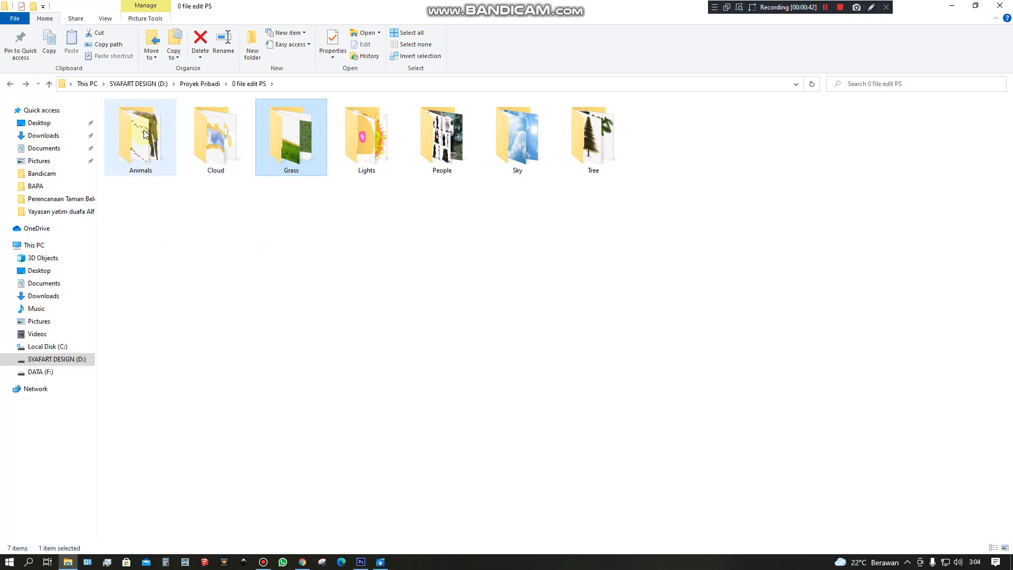
{"action": "double_click", "coordinate": [145, 134]}
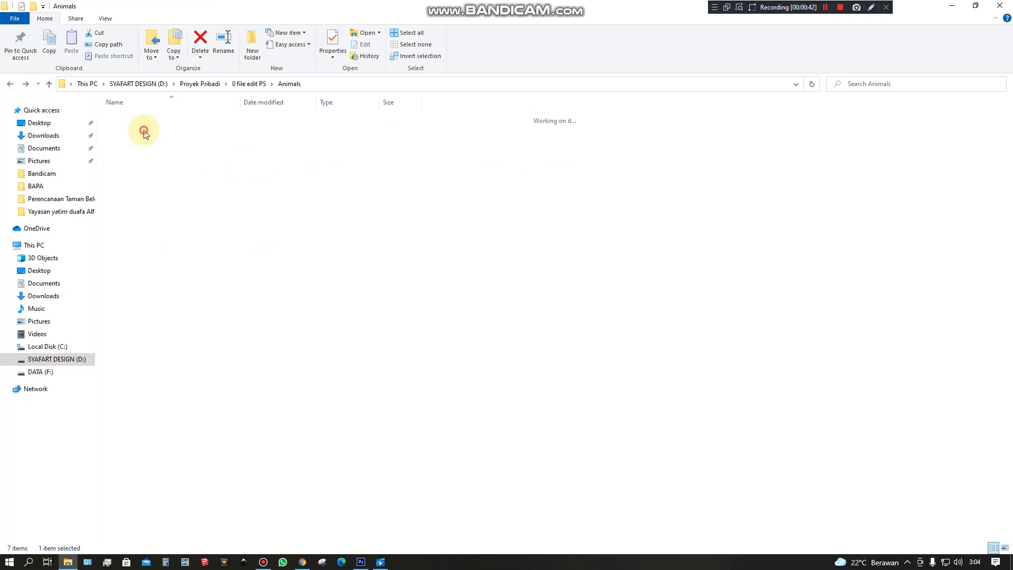
{"action": "left_click", "coordinate": [10, 85]}
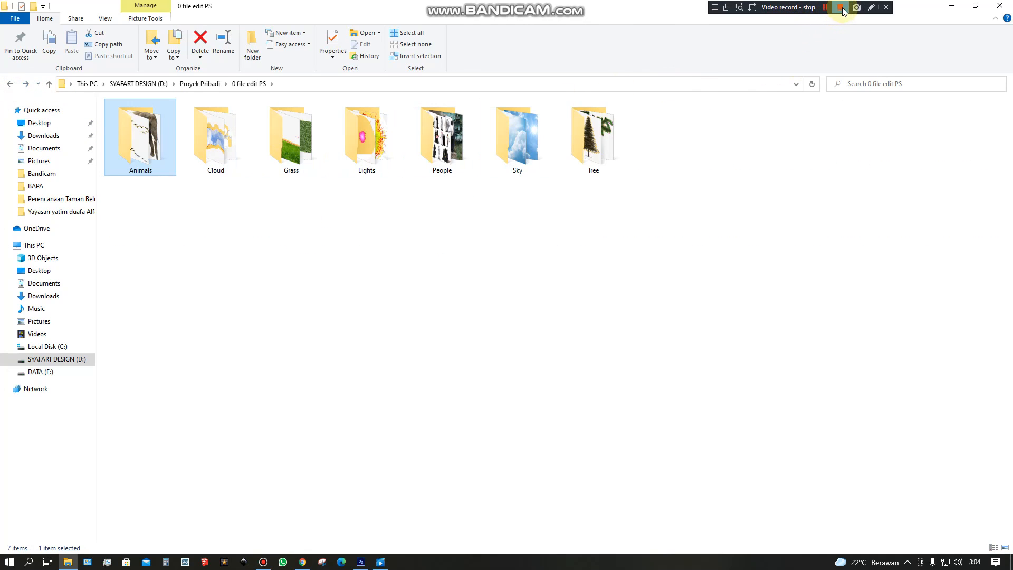
{"action": "left_click", "coordinate": [841, 7]}
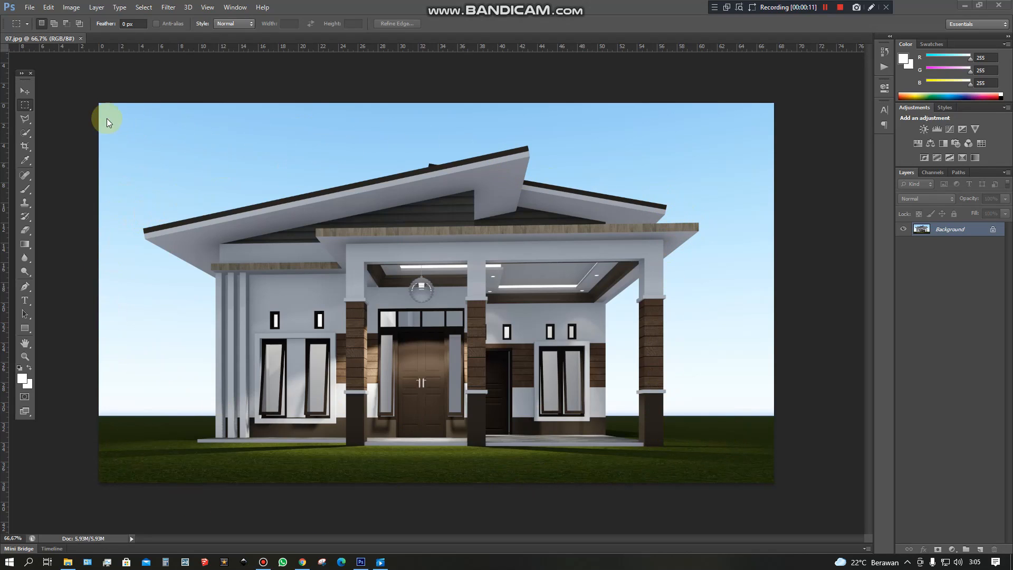
Select the whole house in 07.jpg by tracing its roof, columns and base with the Polygonal Lasso tool.
{"action": "left_click", "coordinate": [25, 119]}
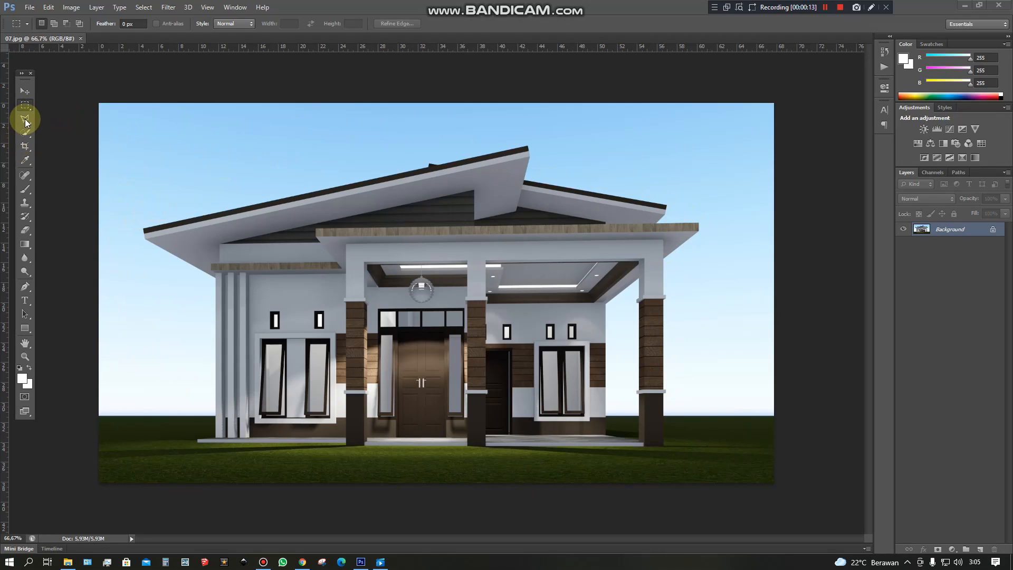
{"action": "right_click", "coordinate": [25, 122]}
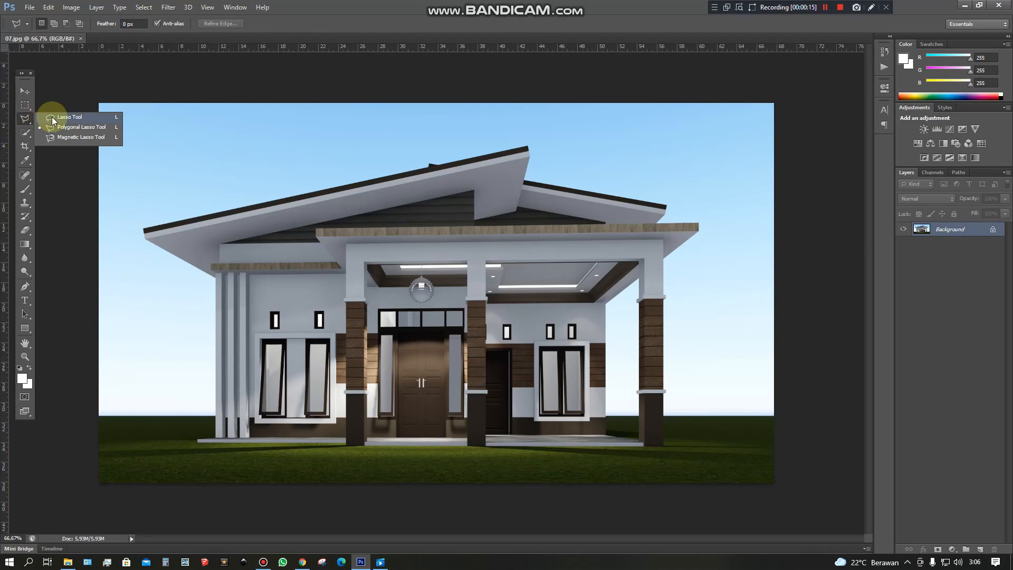
{"action": "left_click", "coordinate": [73, 129]}
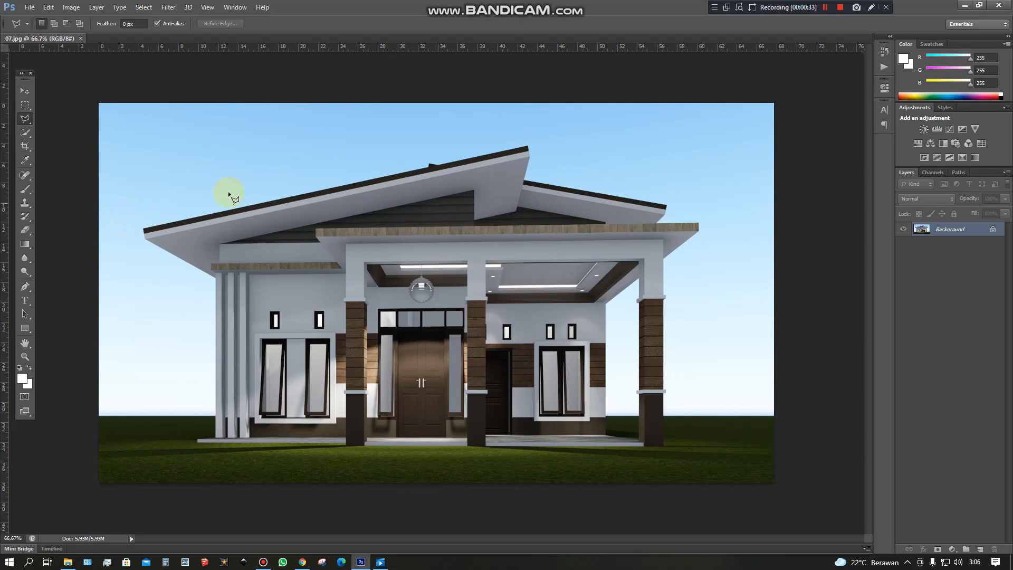
{"action": "left_click", "coordinate": [840, 9]}
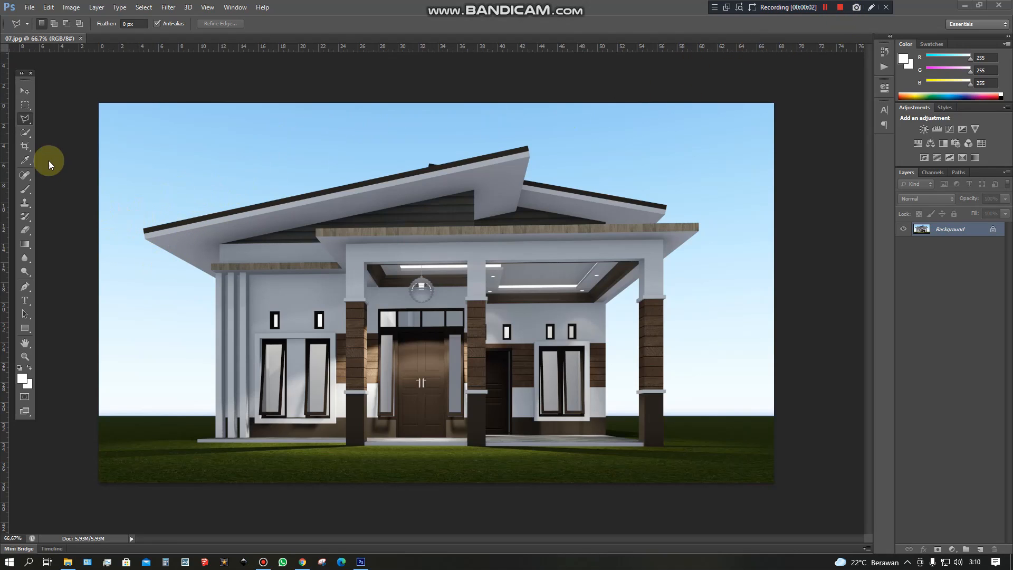
{"action": "right_click", "coordinate": [29, 120]}
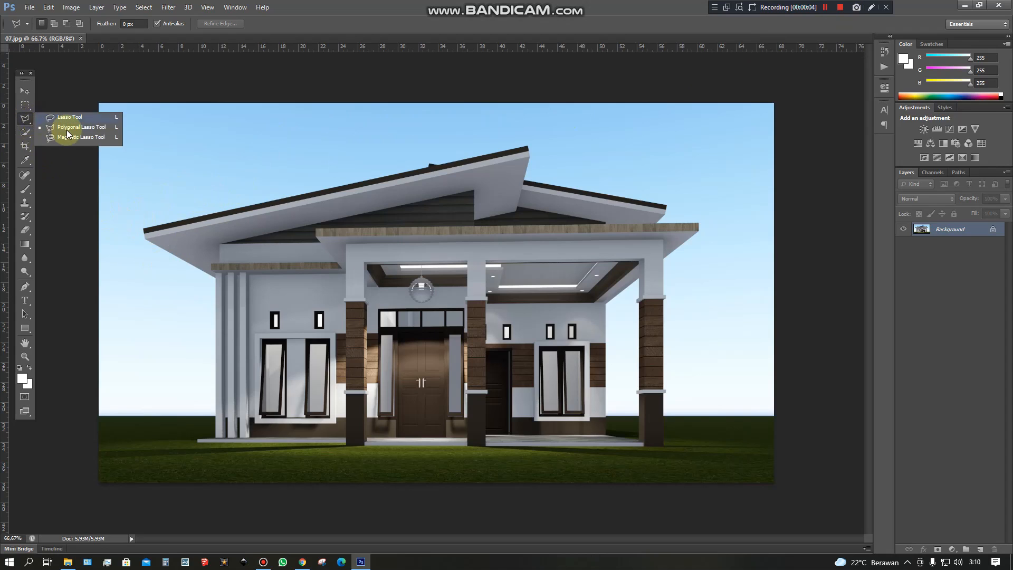
{"action": "left_click", "coordinate": [69, 129]}
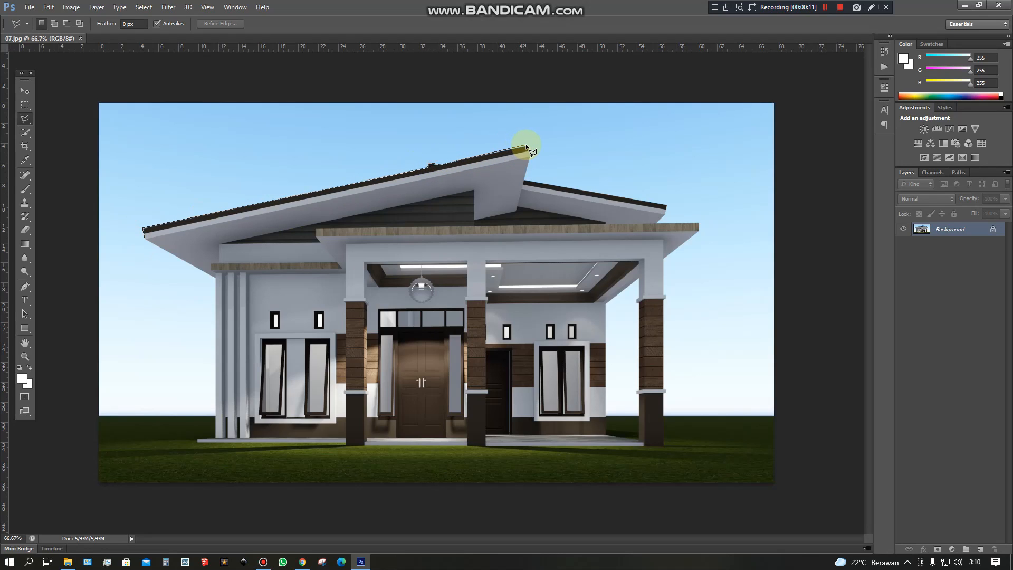
{"action": "left_click", "coordinate": [524, 180]}
{"action": "left_click", "coordinate": [668, 203]}
{"action": "left_click", "coordinate": [663, 258]}
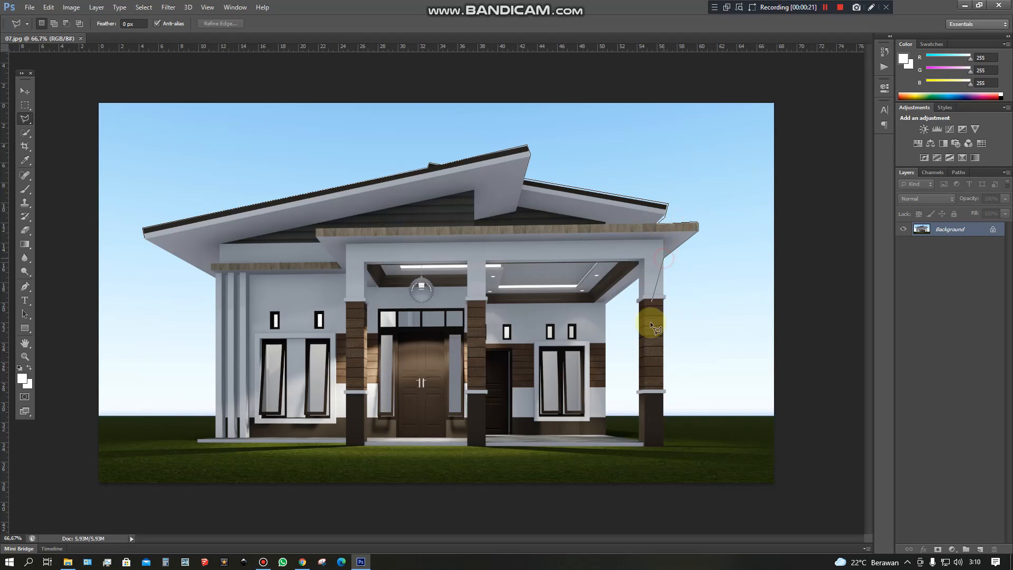
{"action": "left_click", "coordinate": [665, 446]}
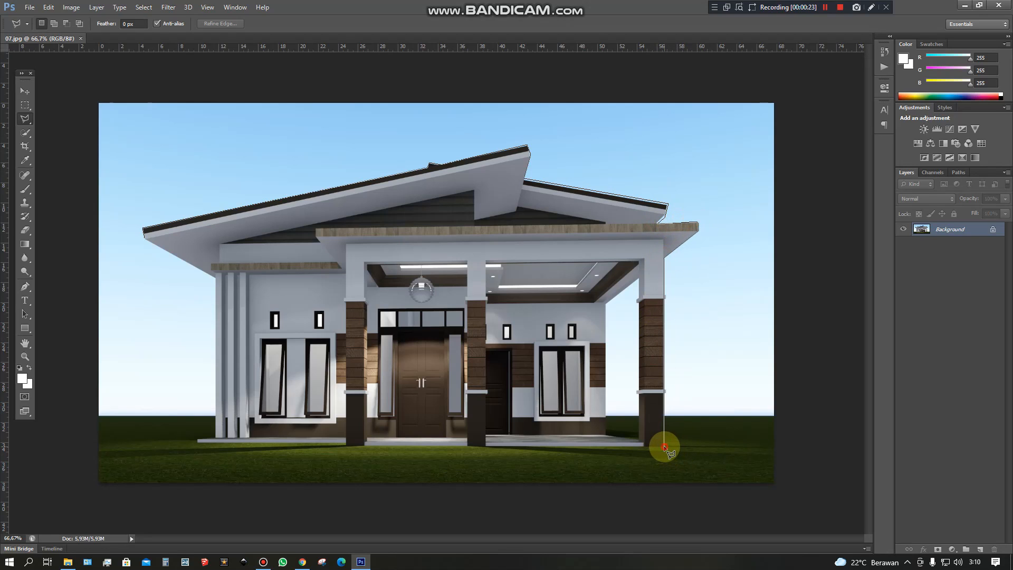
{"action": "left_click", "coordinate": [195, 439]}
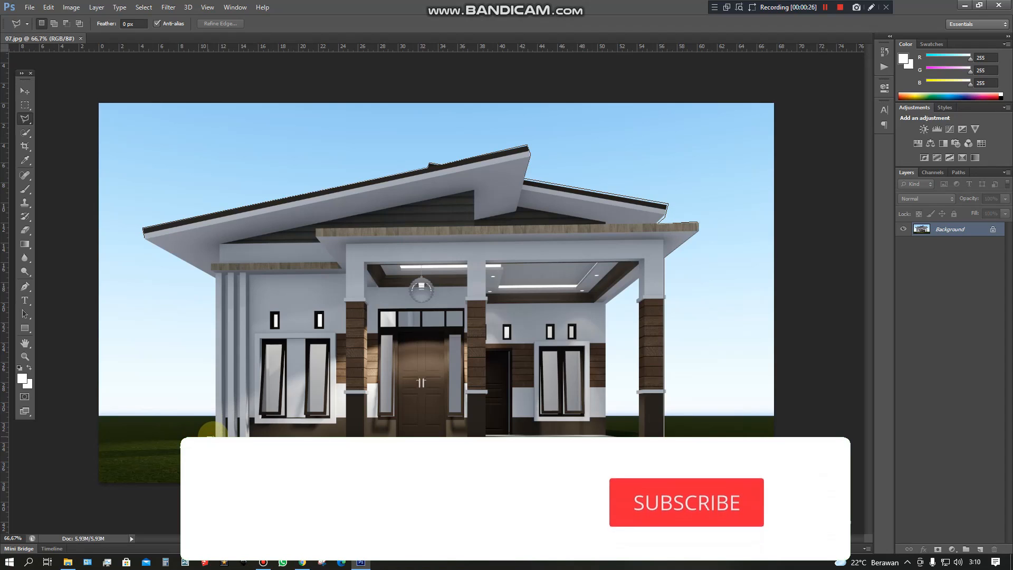
{"action": "left_click", "coordinate": [217, 274]}
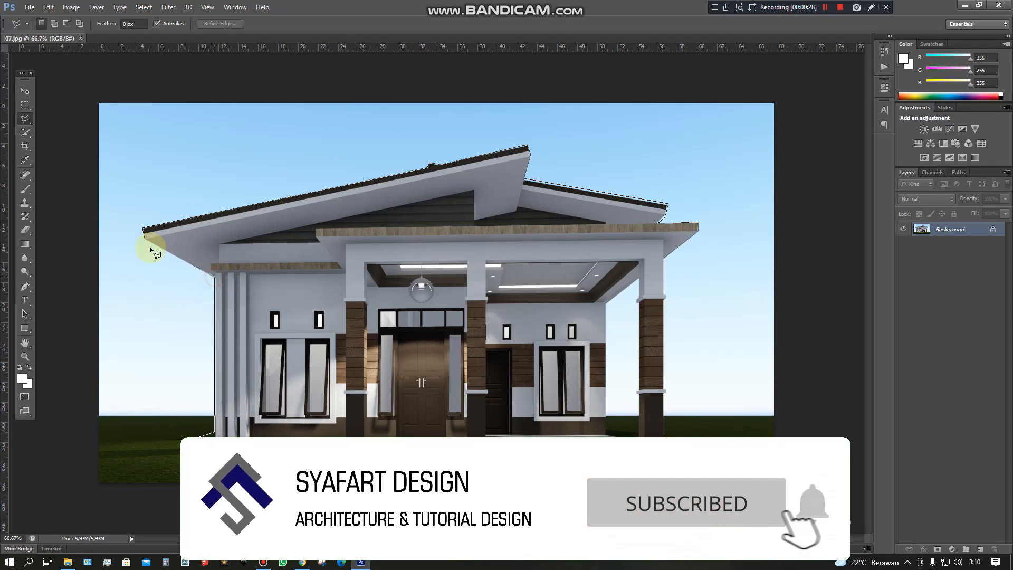
{"action": "left_click", "coordinate": [145, 232]}
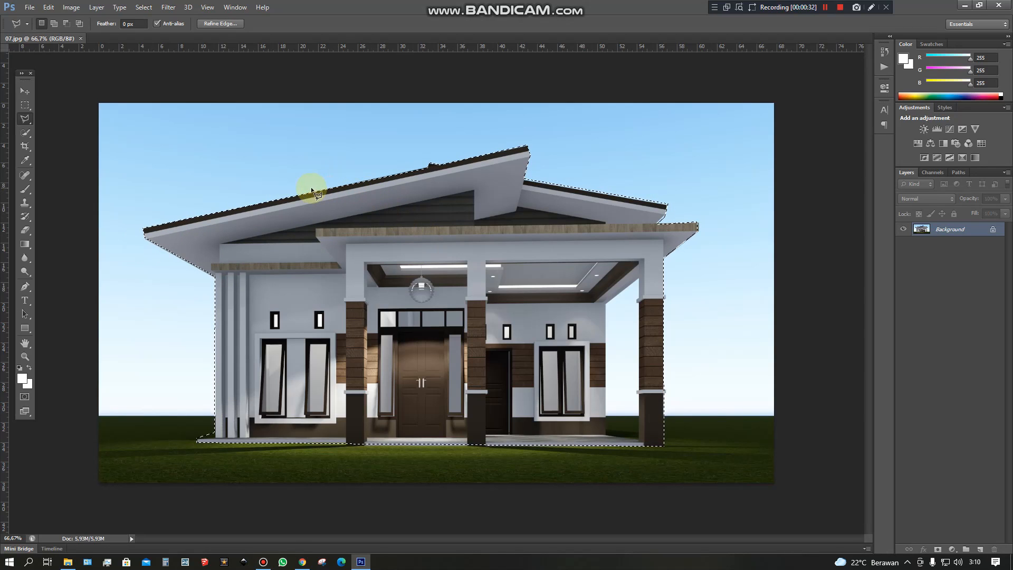
Create a new white RGB document of 42 × 29.7 cm at 300 pixels/inch.
{"action": "left_click", "coordinate": [29, 7]}
{"action": "left_click", "coordinate": [30, 18]}
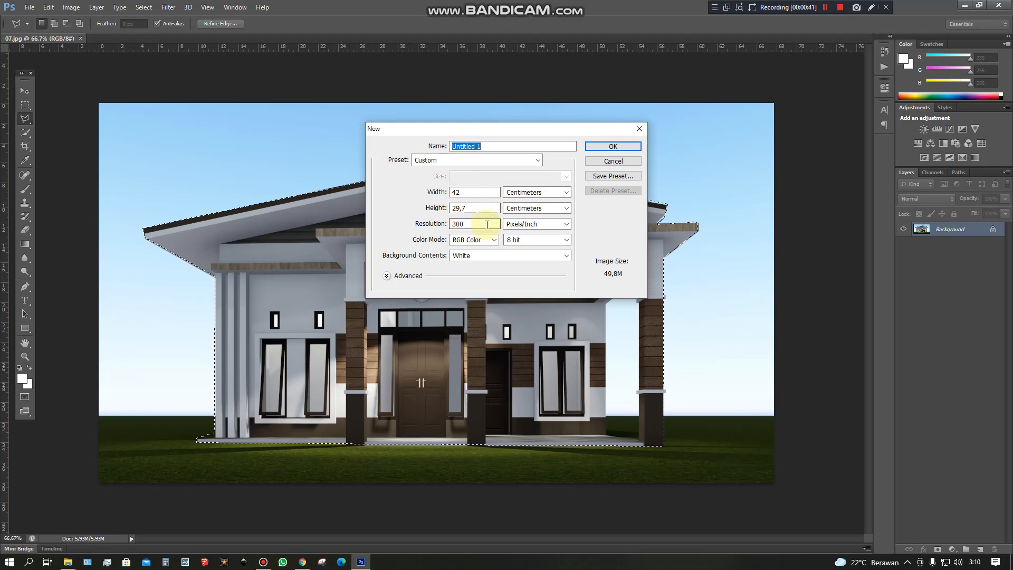
{"action": "left_click", "coordinate": [598, 146]}
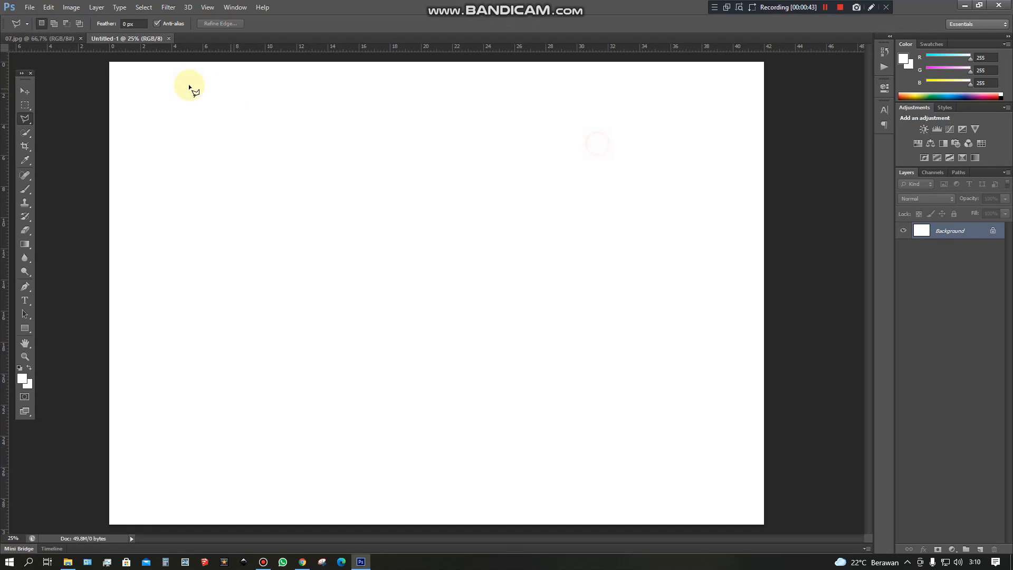
Move the selected house from 07.jpg into the new Untitled-1 document and position it near the canvas centre.
{"action": "left_click", "coordinate": [63, 39]}
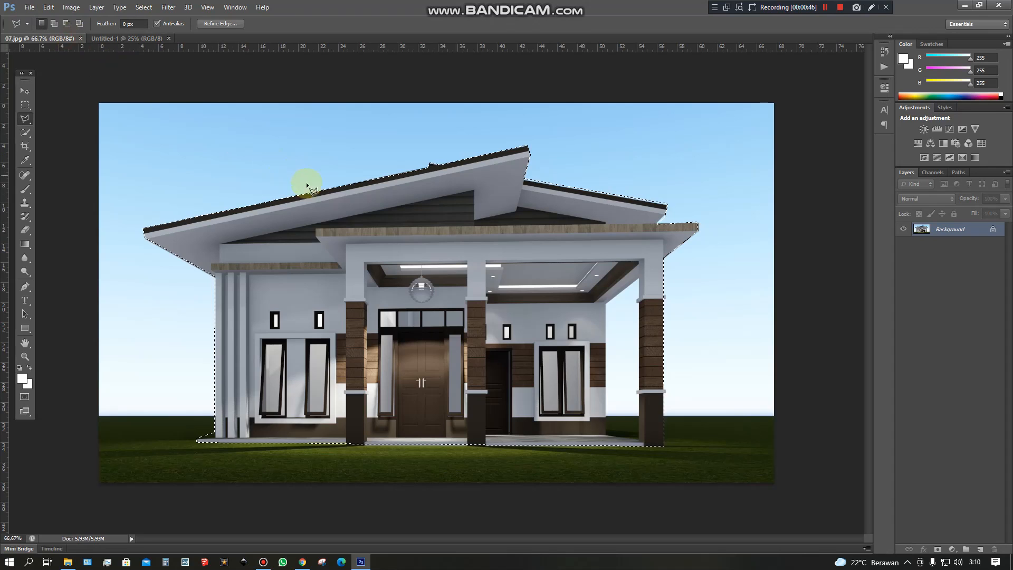
{"action": "left_click", "coordinate": [24, 91]}
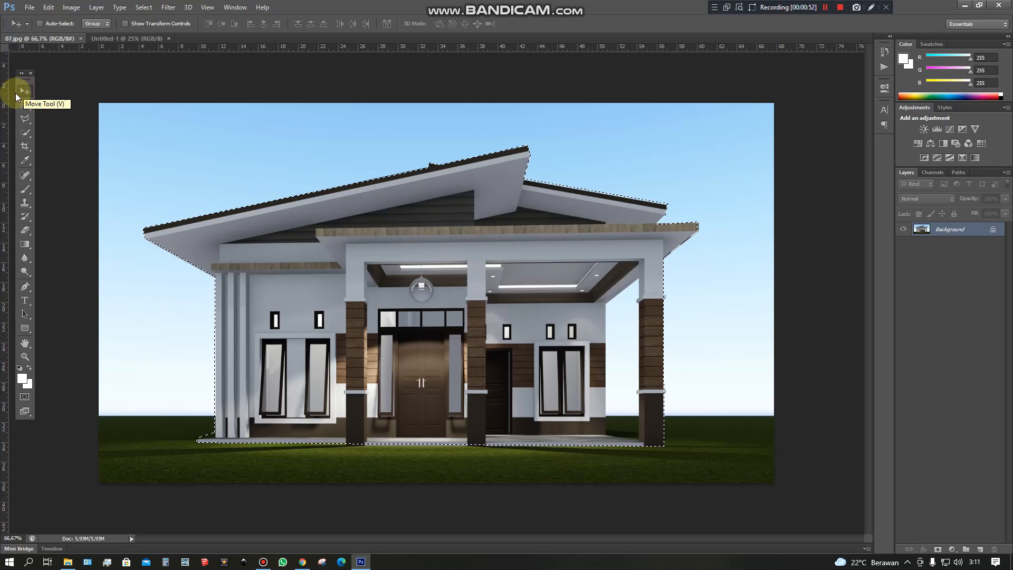
{"action": "left_click_drag", "start_coordinate": [309, 221], "coordinate": [368, 234]}
{"action": "left_click_drag", "start_coordinate": [395, 274], "coordinate": [402, 299]}
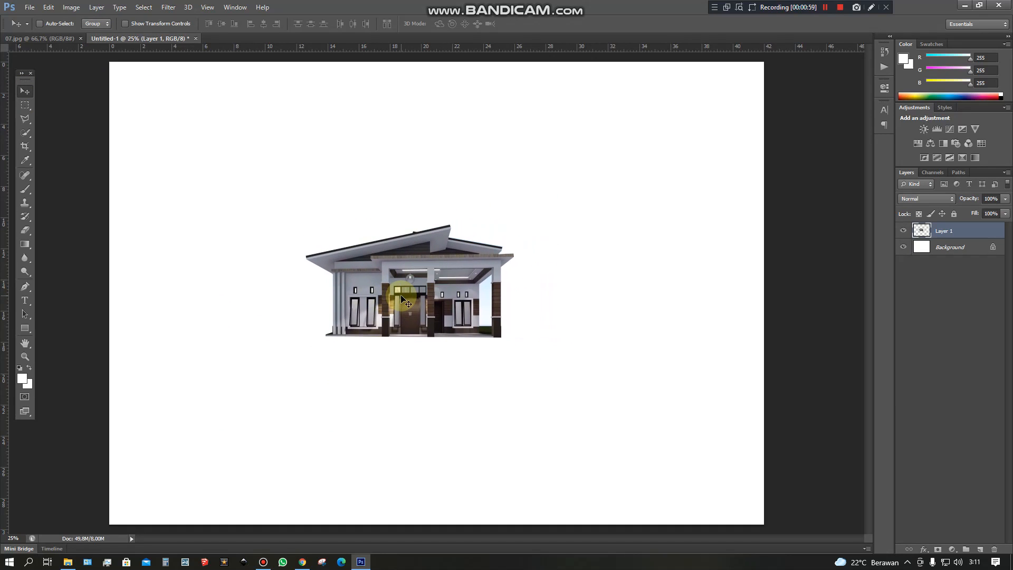
{"action": "key", "text": "ctrl+minus"}
{"action": "key", "text": "ctrl+plus"}
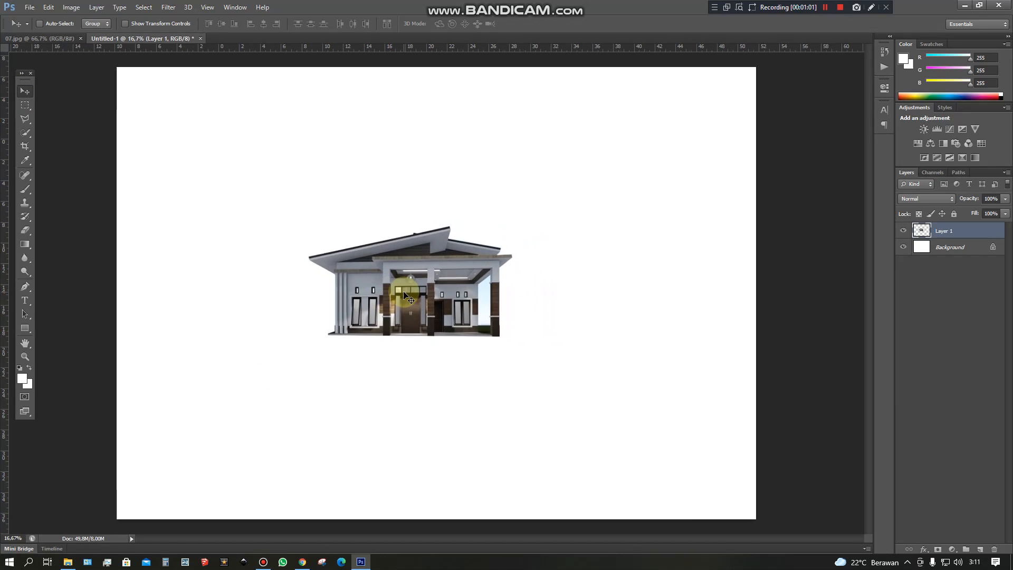
{"action": "left_click_drag", "start_coordinate": [416, 284], "coordinate": [437, 302]}
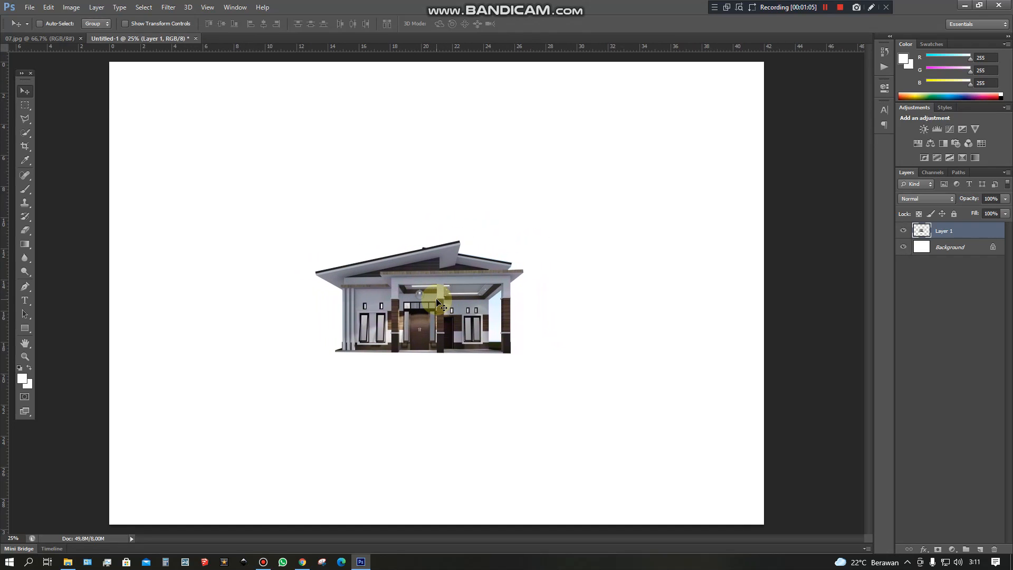
{"action": "key", "text": "ctrl+minus"}
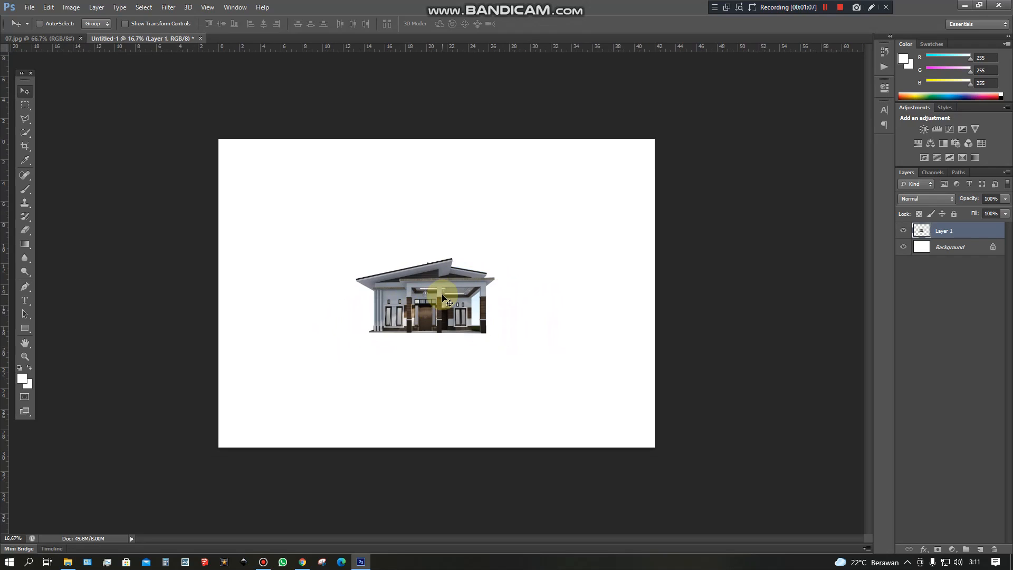
Scale the house on Layer 1 up to about 285% with Free Transform and centre it on the canvas.
{"action": "left_click", "coordinate": [25, 105]}
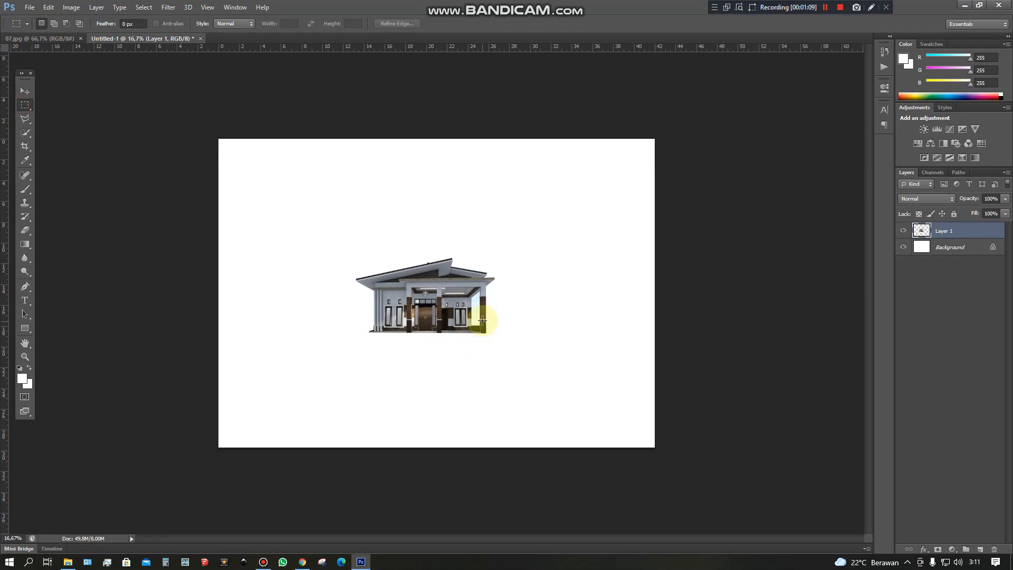
{"action": "left_click", "coordinate": [25, 106]}
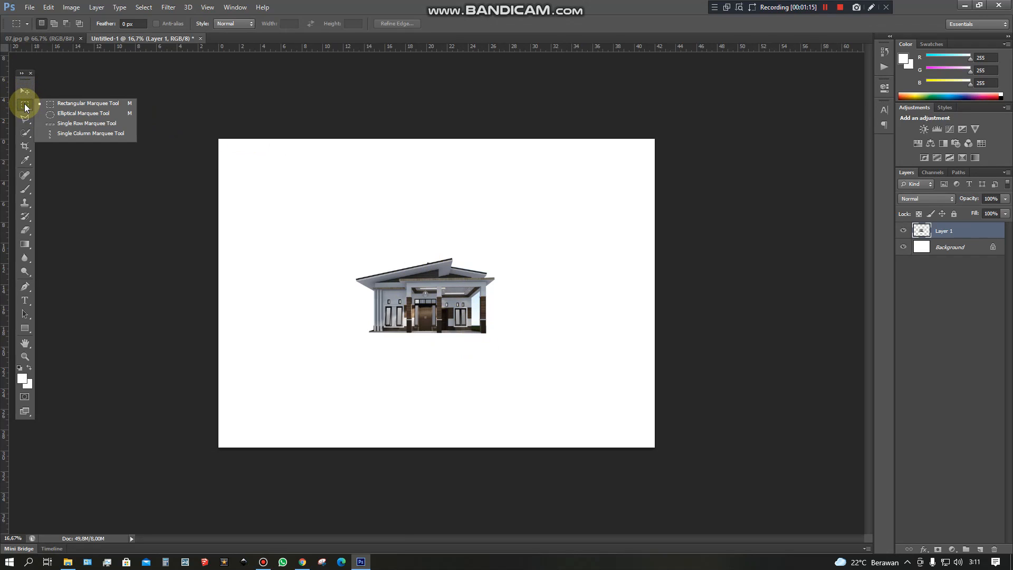
{"action": "left_click", "coordinate": [54, 104]}
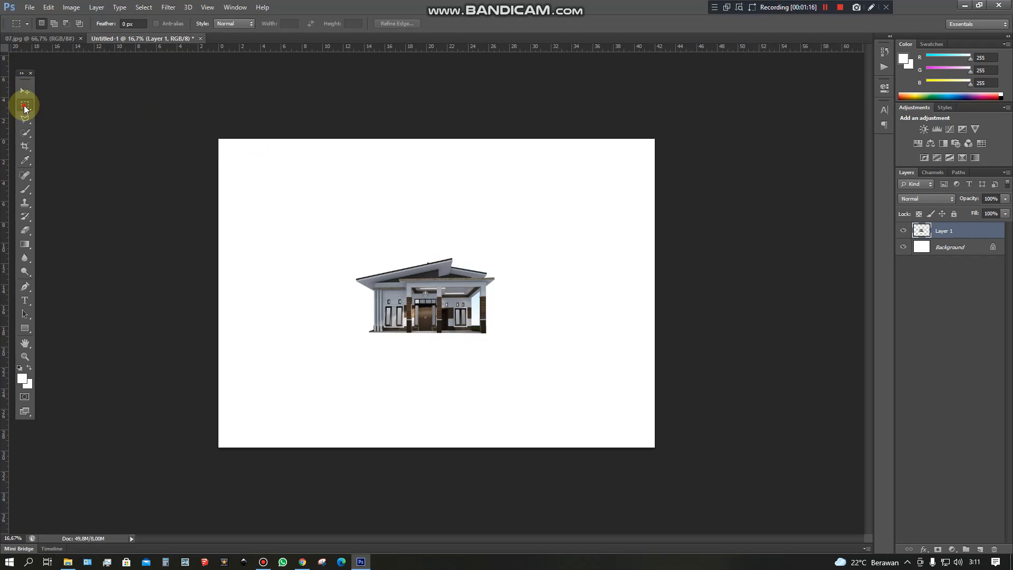
{"action": "right_click", "coordinate": [367, 246]}
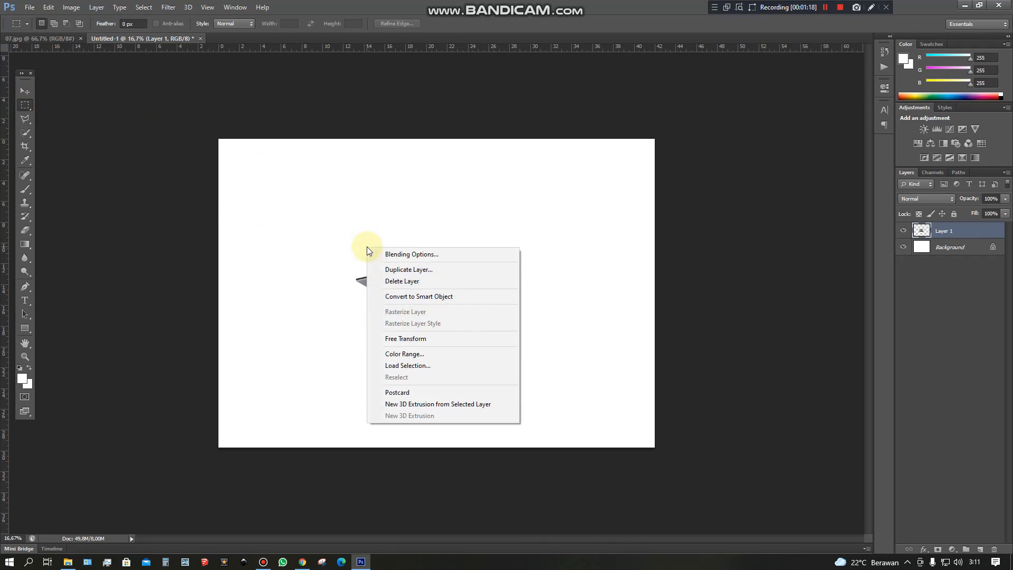
{"action": "left_click", "coordinate": [397, 340]}
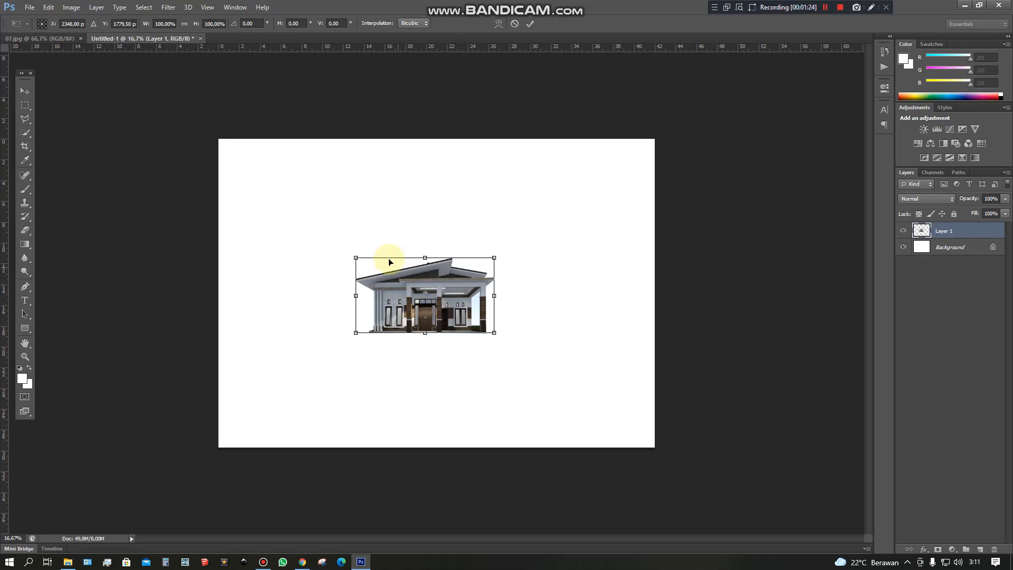
{"action": "left_click_drag", "start_coordinate": [355, 258], "coordinate": [243, 195]}
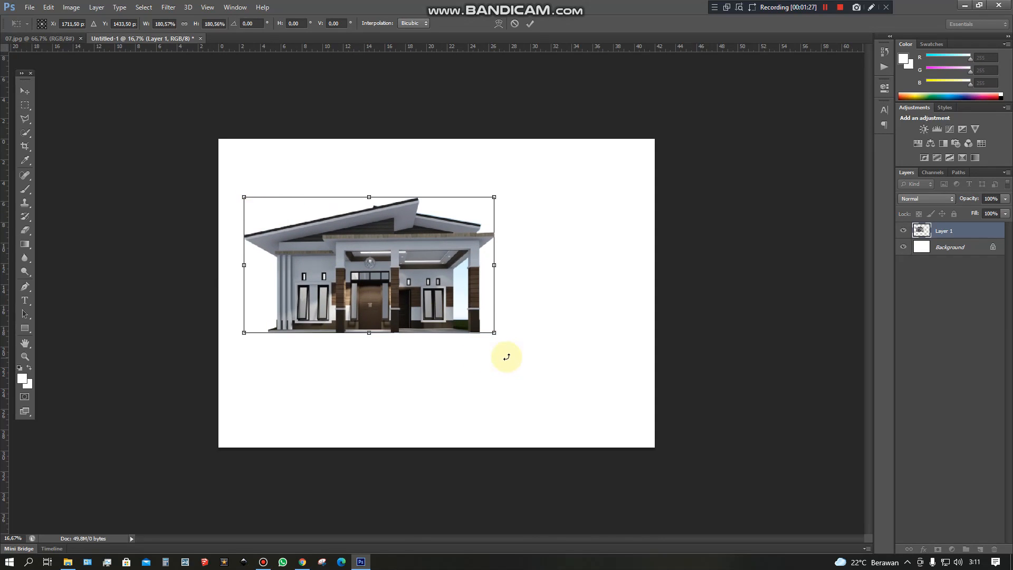
{"action": "left_click_drag", "start_coordinate": [493, 334], "coordinate": [630, 432]}
{"action": "left_click_drag", "start_coordinate": [555, 374], "coordinate": [542, 366]}
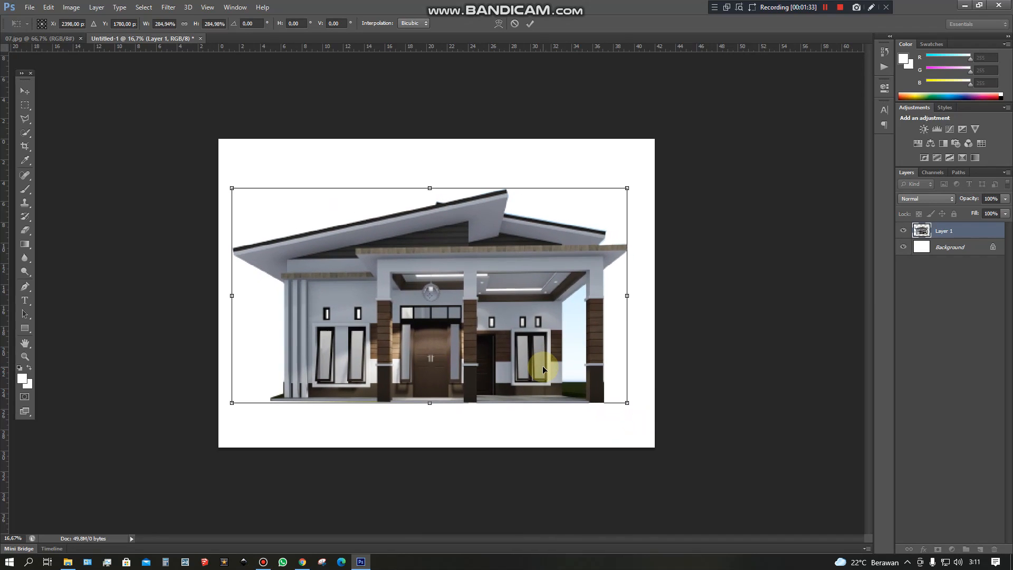
{"action": "key", "text": "Return"}
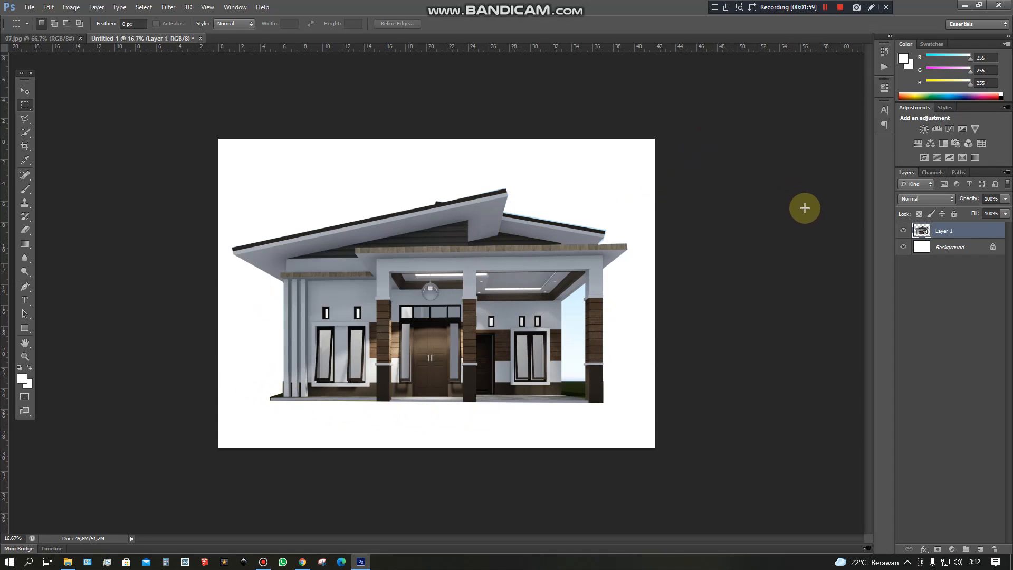
{"action": "left_click", "coordinate": [839, 9]}
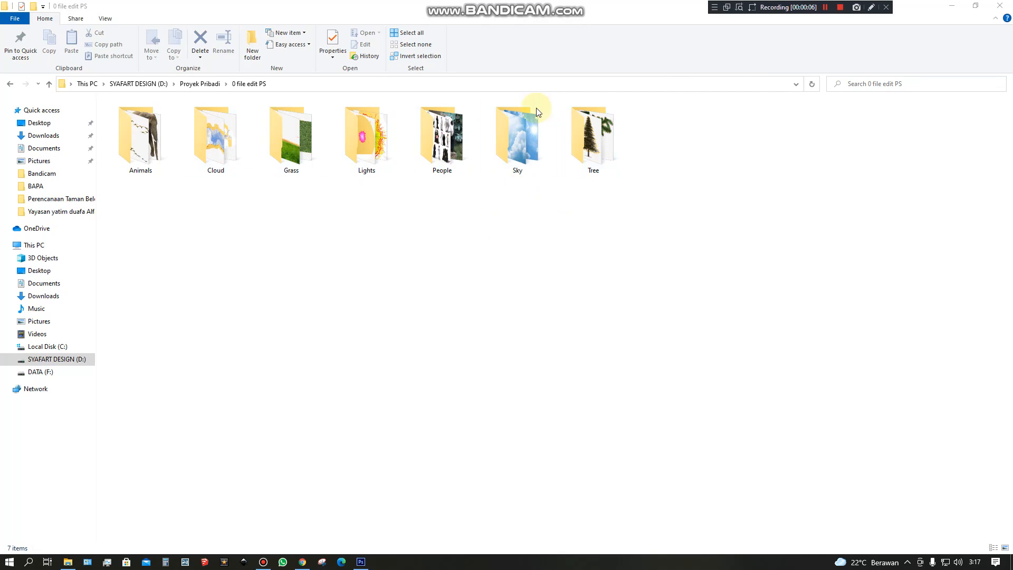
Place sky image 1 from the Sky folder into Untitled-1, on a layer between the house and the background.
{"action": "double_click", "coordinate": [527, 139]}
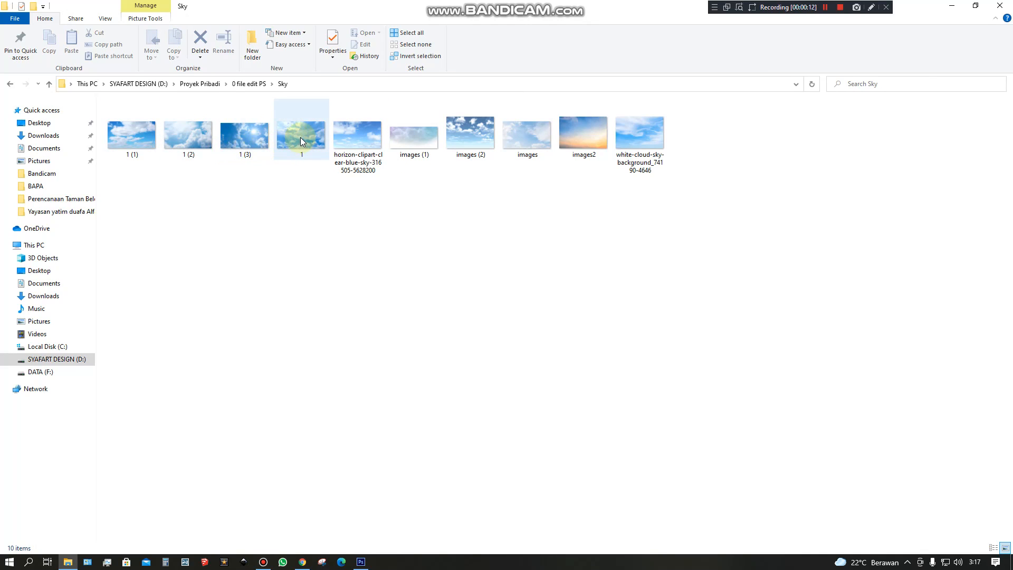
{"action": "left_click", "coordinate": [302, 137]}
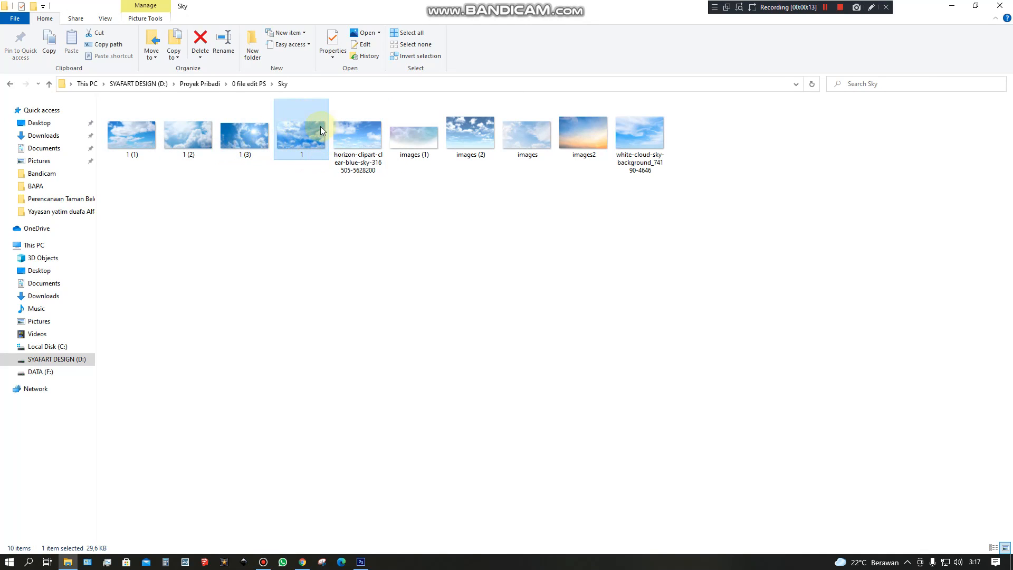
{"action": "left_click_drag", "start_coordinate": [296, 144], "coordinate": [395, 425]}
{"action": "left_click_drag", "start_coordinate": [400, 332], "coordinate": [400, 331]}
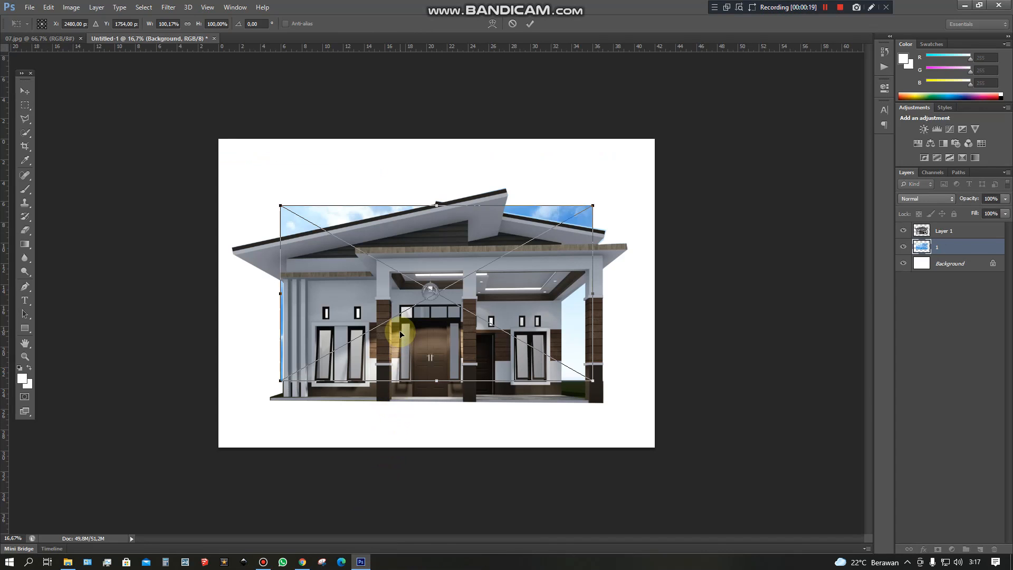
{"action": "key", "text": "Return"}
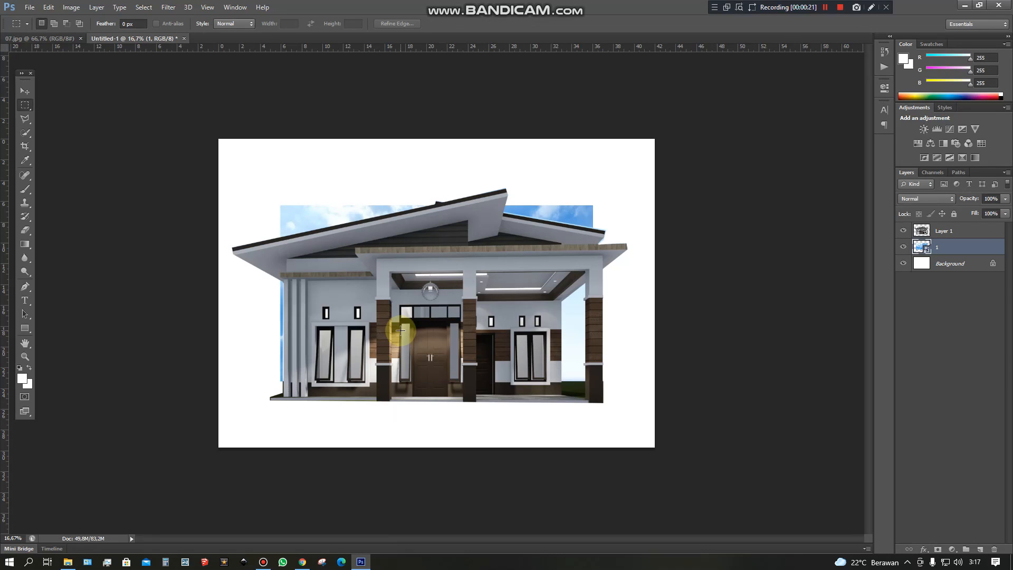
Move the sky layer above the house layer, and return it beneath the house layer.
{"action": "left_click", "coordinate": [943, 236]}
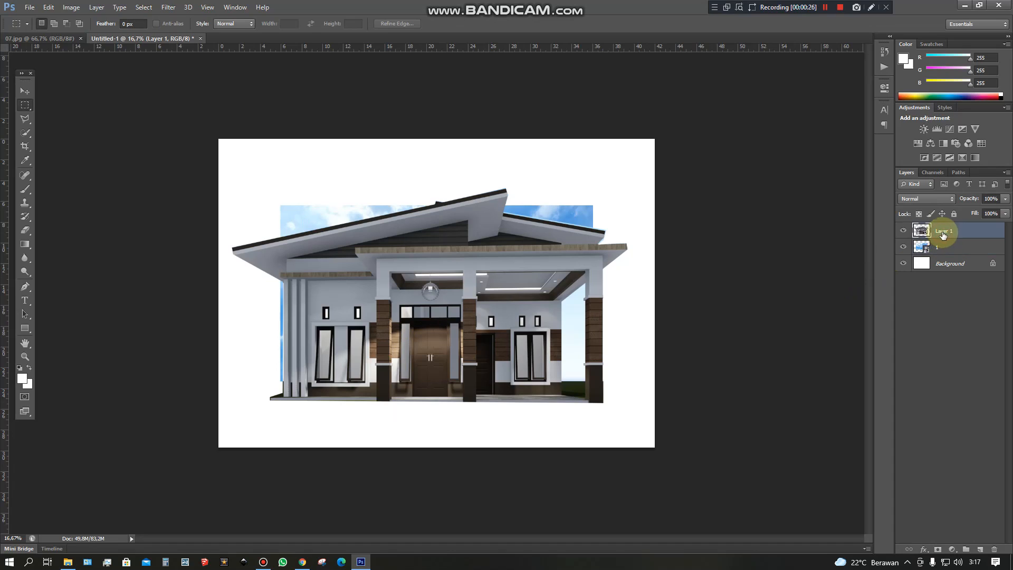
{"action": "left_click", "coordinate": [947, 247]}
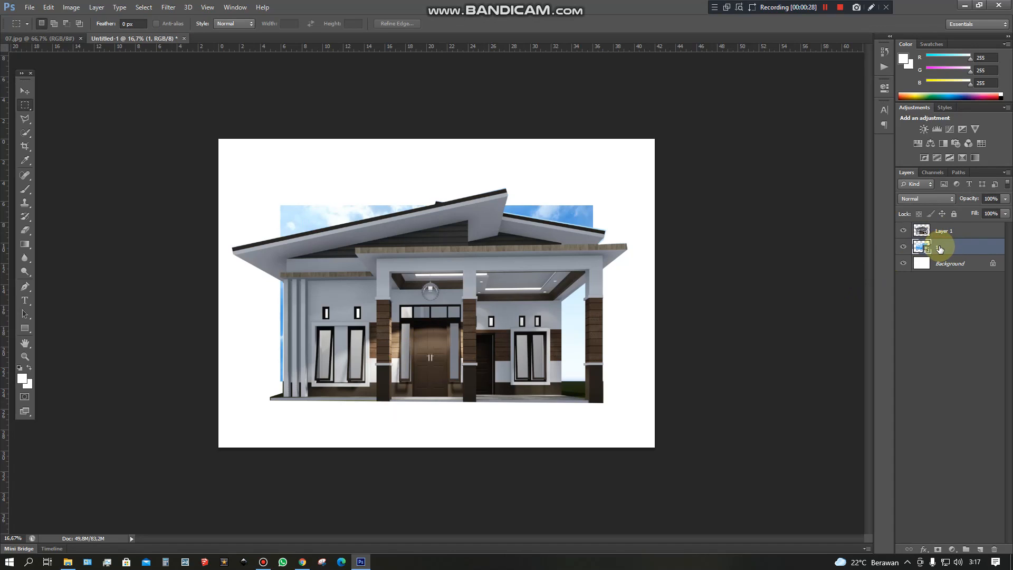
{"action": "left_click_drag", "start_coordinate": [942, 248], "coordinate": [942, 226]}
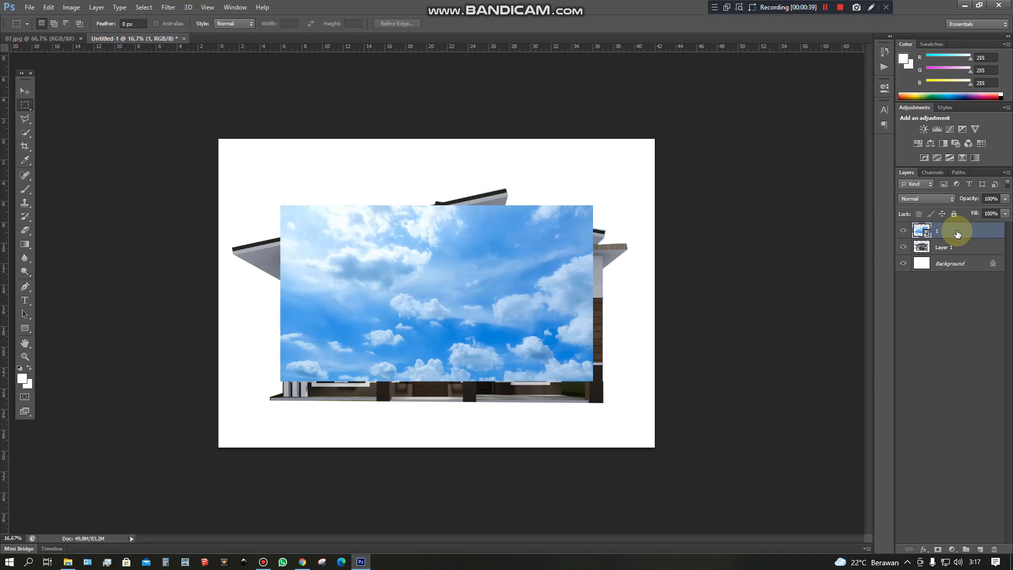
{"action": "left_click_drag", "start_coordinate": [958, 234], "coordinate": [960, 254]}
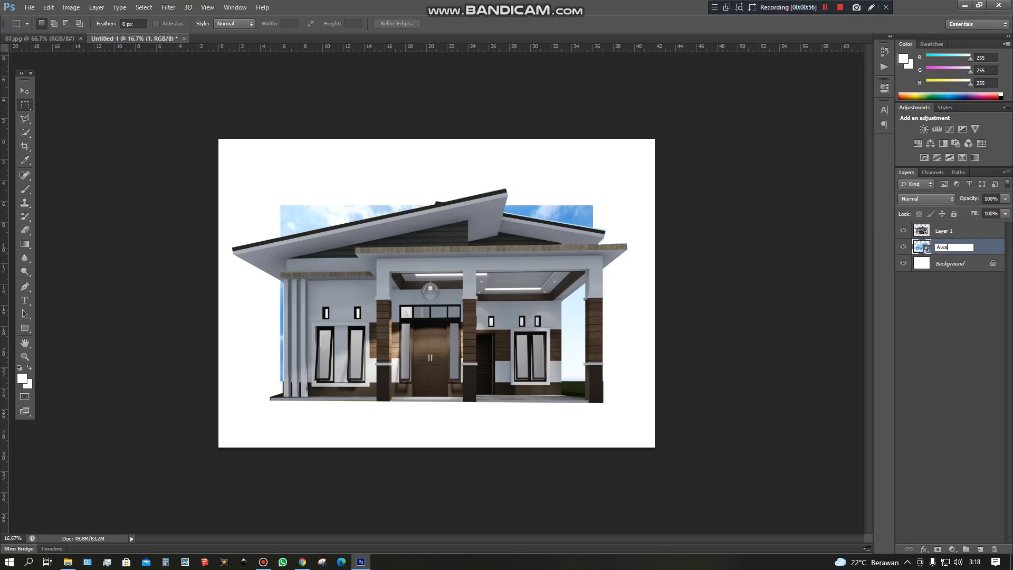
Rename the sky layer as Awan and stretch it across the canvas's full width from the upper edge, to about 139.75% × 104.10%.
{"action": "left_click", "coordinate": [944, 285]}
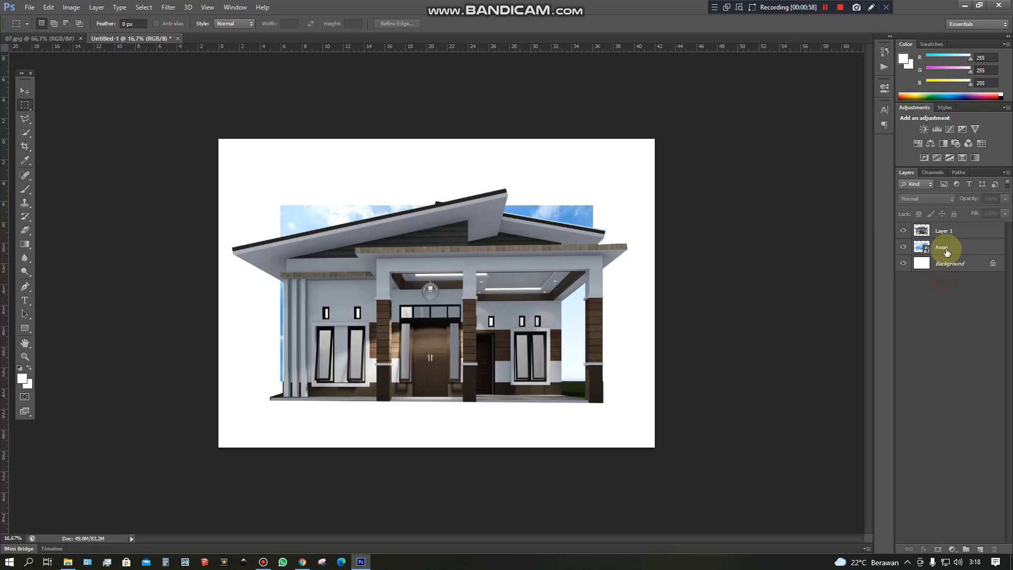
{"action": "left_click", "coordinate": [946, 247]}
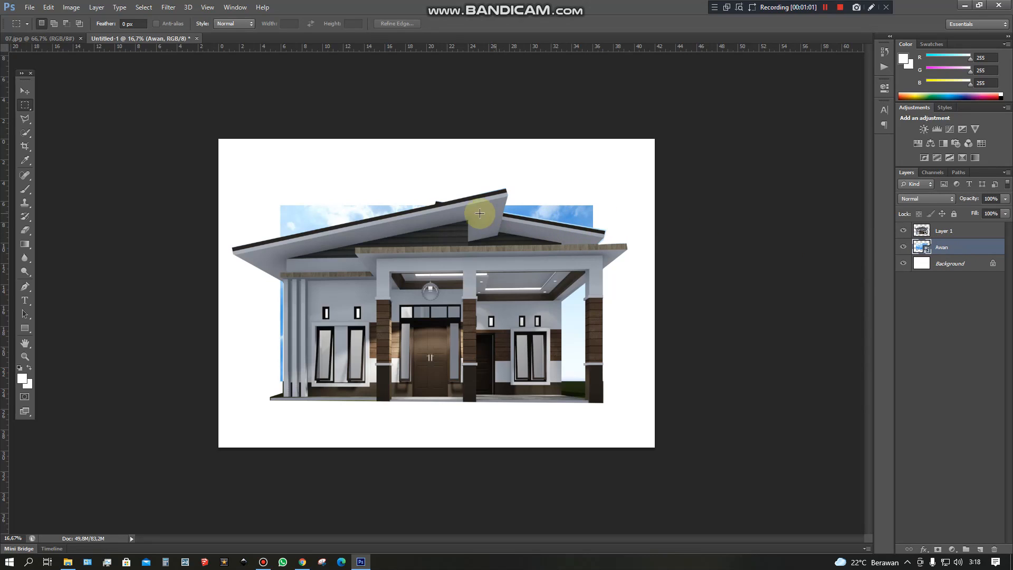
{"action": "right_click", "coordinate": [321, 219]}
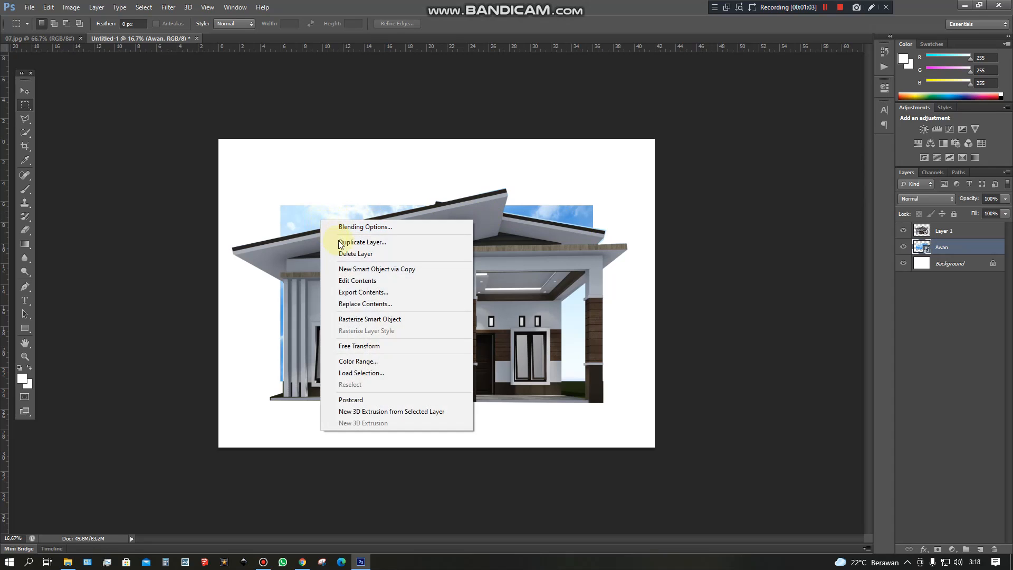
{"action": "left_click", "coordinate": [358, 346]}
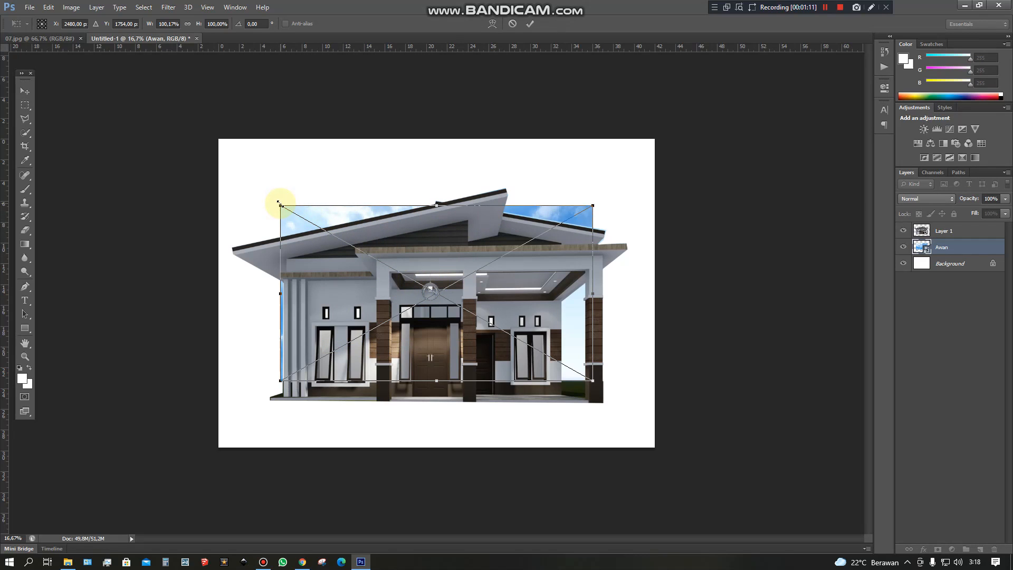
{"action": "left_click_drag", "start_coordinate": [280, 204], "coordinate": [218, 137]}
{"action": "left_click_drag", "start_coordinate": [593, 380], "coordinate": [654, 324]}
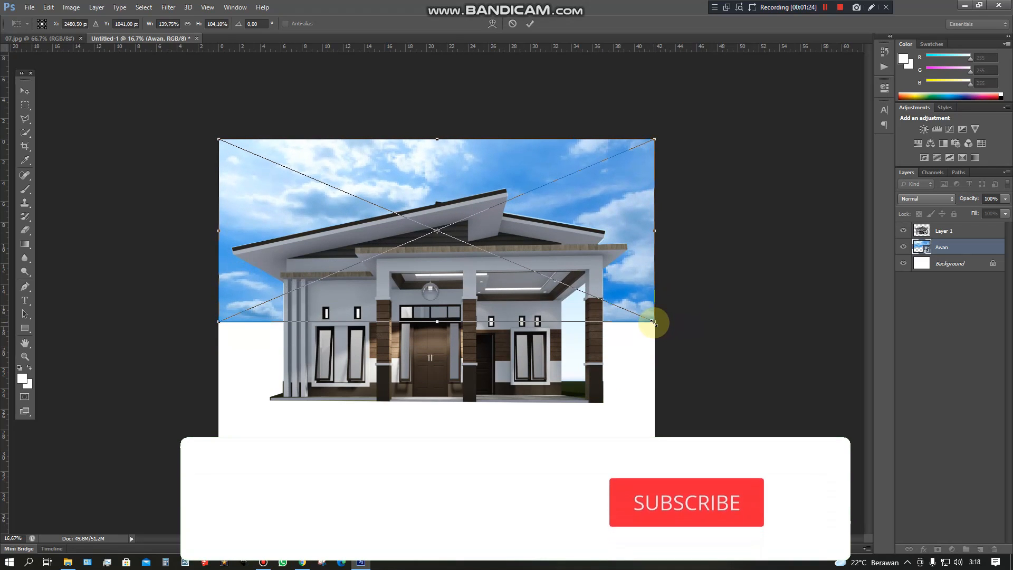
{"action": "key", "text": "Return"}
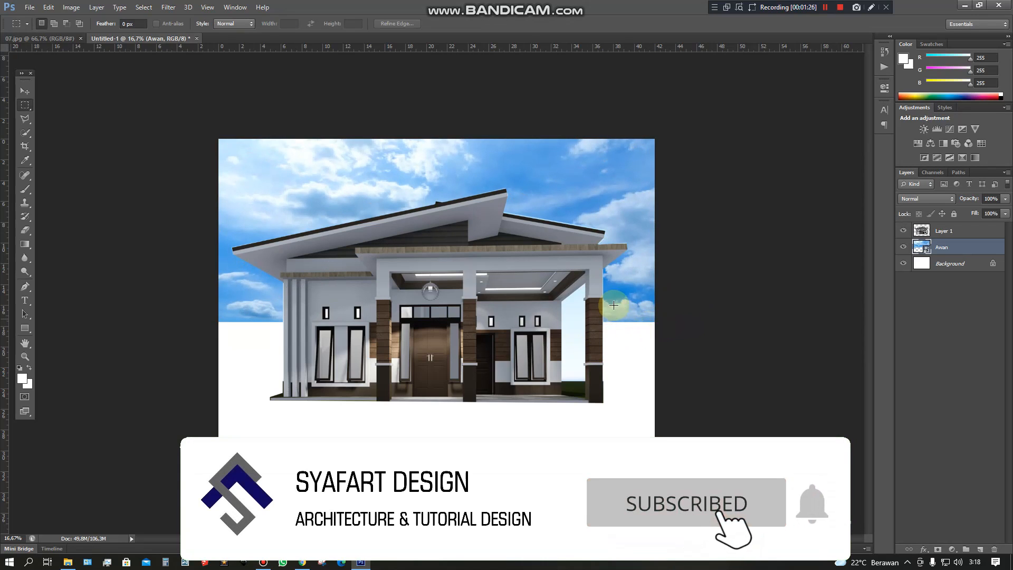
{"action": "left_click", "coordinate": [25, 91]}
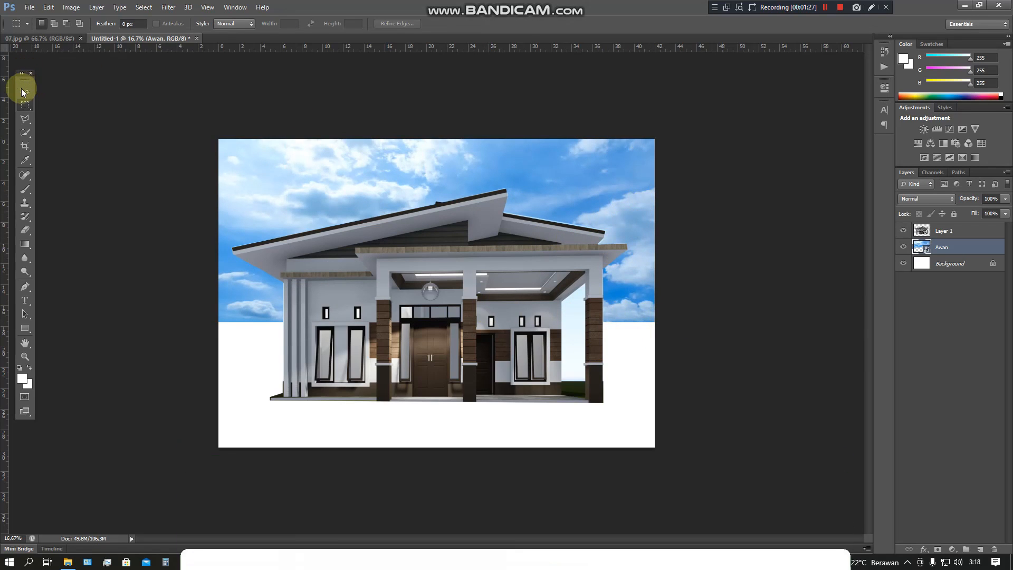
{"action": "left_click_drag", "start_coordinate": [633, 281], "coordinate": [629, 276]}
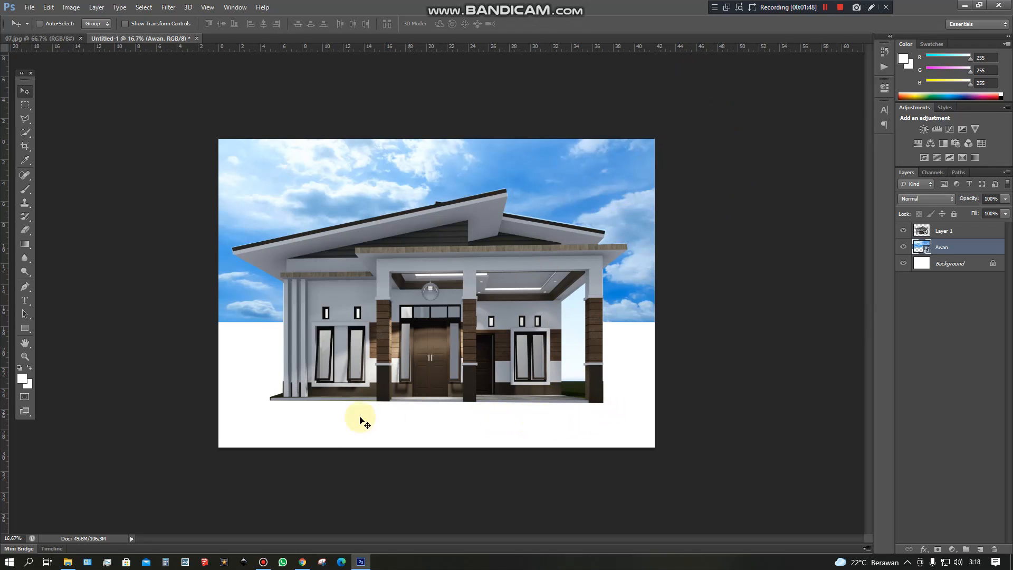
Place the 4-tree-png-image-download-picture image from the Tree folder beneath the house layer and rename its layer as pohon.
{"action": "left_click", "coordinate": [70, 562]}
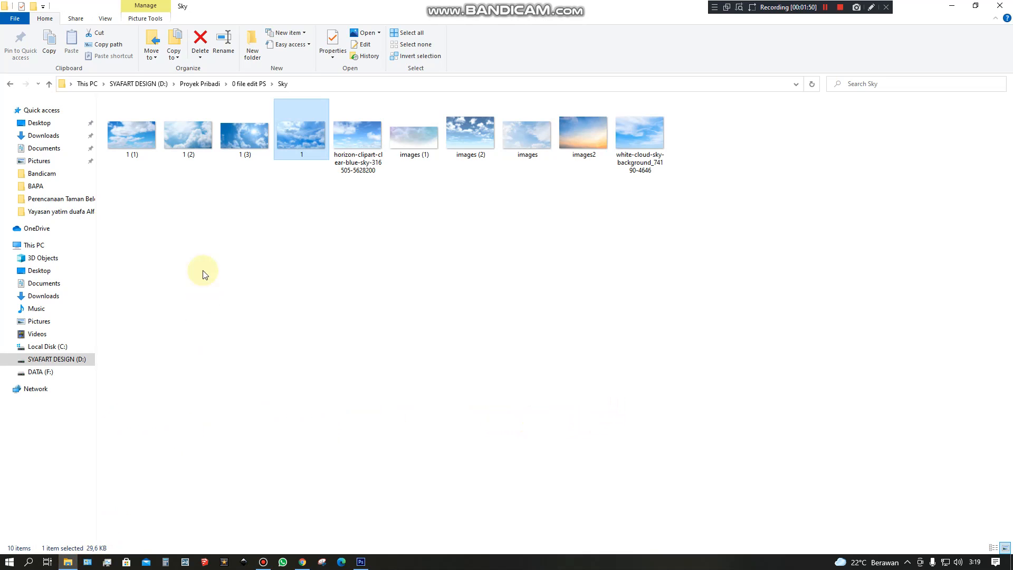
{"action": "left_click", "coordinate": [10, 83]}
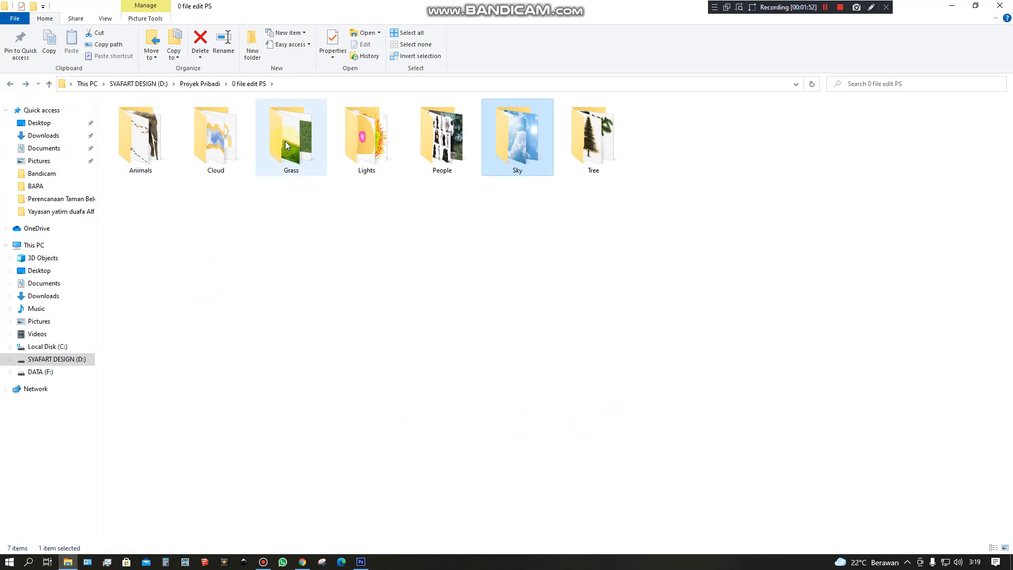
{"action": "double_click", "coordinate": [593, 148]}
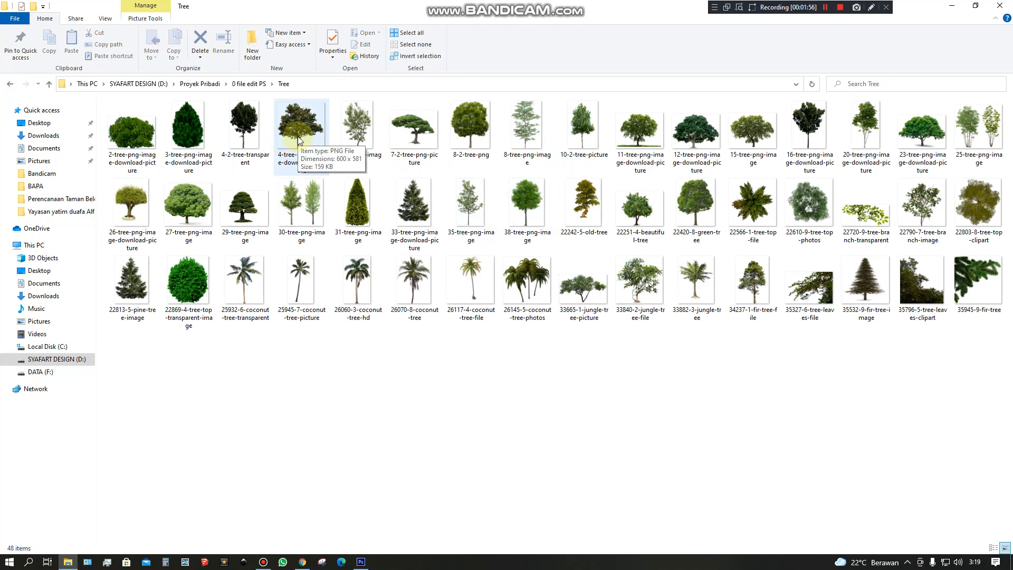
{"action": "left_click_drag", "start_coordinate": [294, 129], "coordinate": [486, 317]}
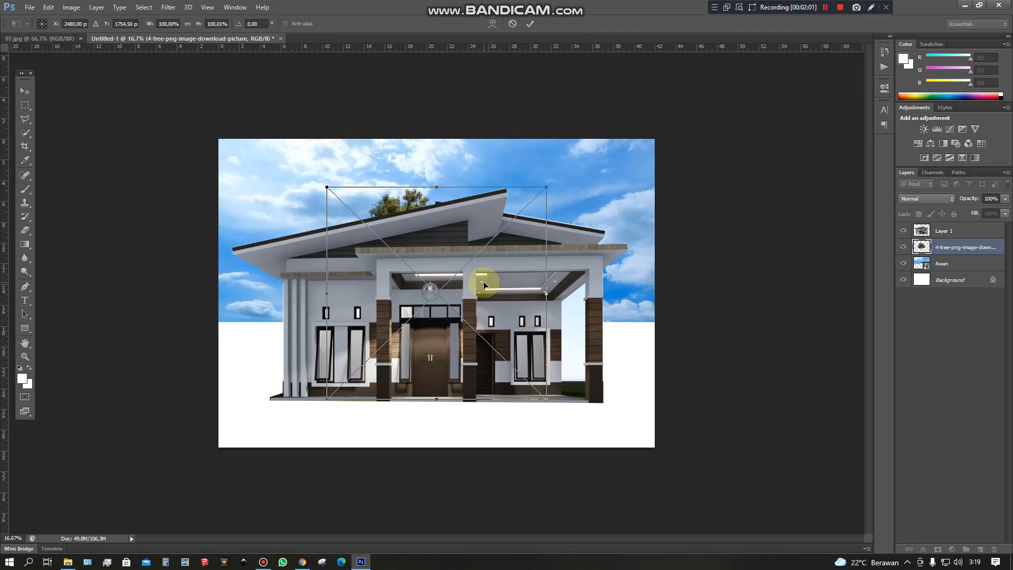
{"action": "key", "text": "Return"}
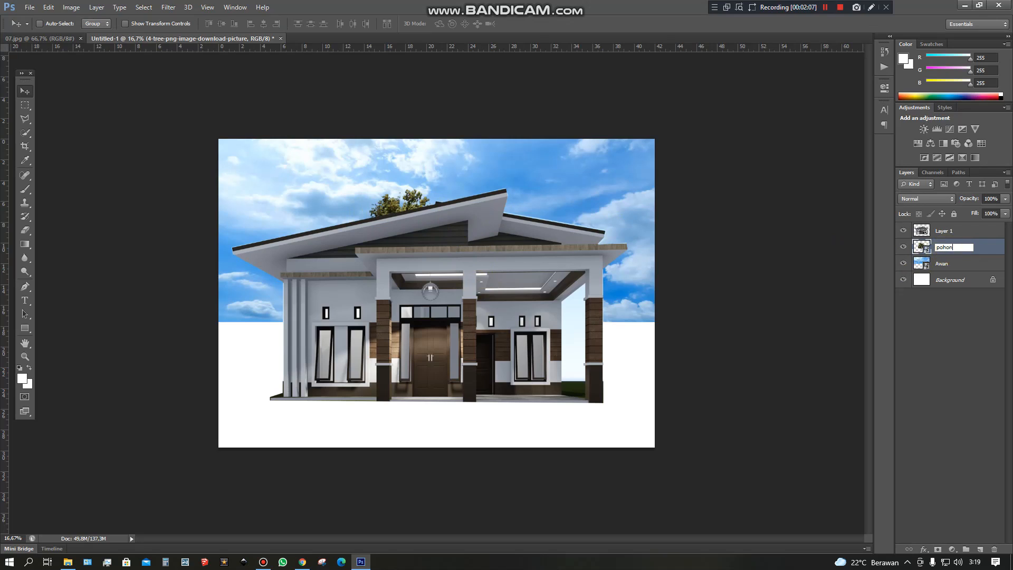
{"action": "left_click", "coordinate": [941, 328]}
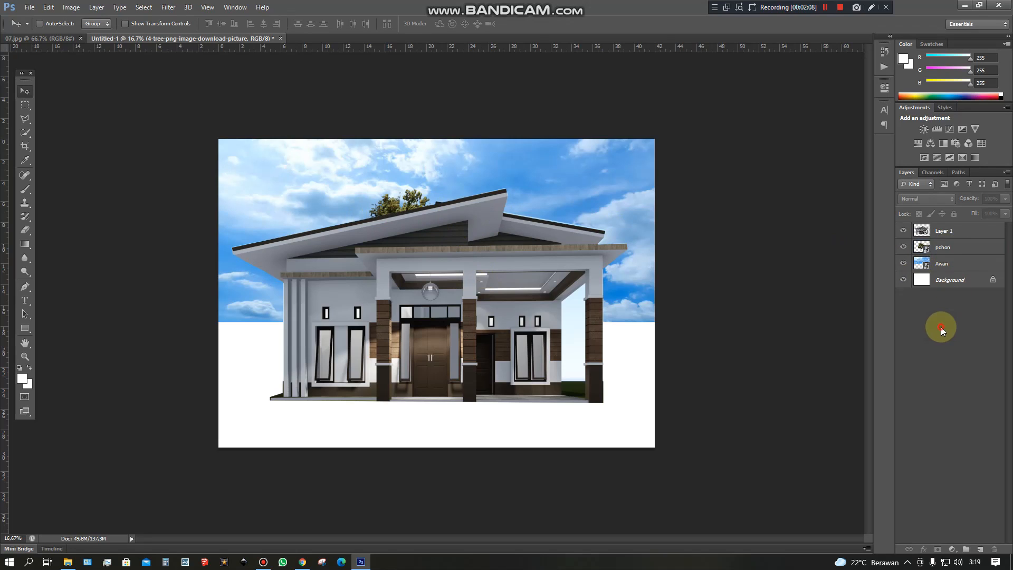
Move the pohon tree to the house's left side, with its trunk base level with the house floor.
{"action": "left_click", "coordinate": [944, 244]}
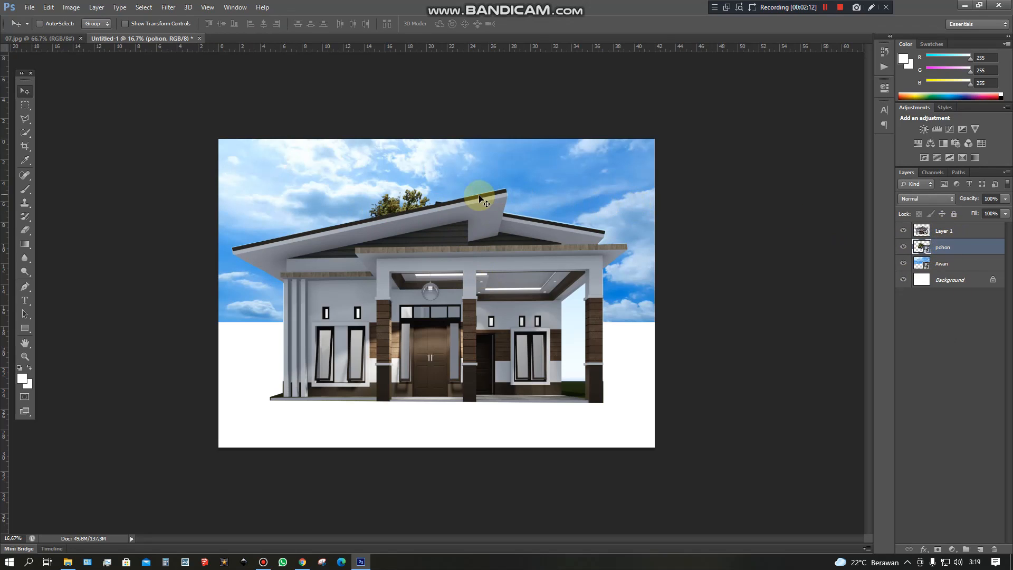
{"action": "left_click_drag", "start_coordinate": [405, 202], "coordinate": [326, 173]}
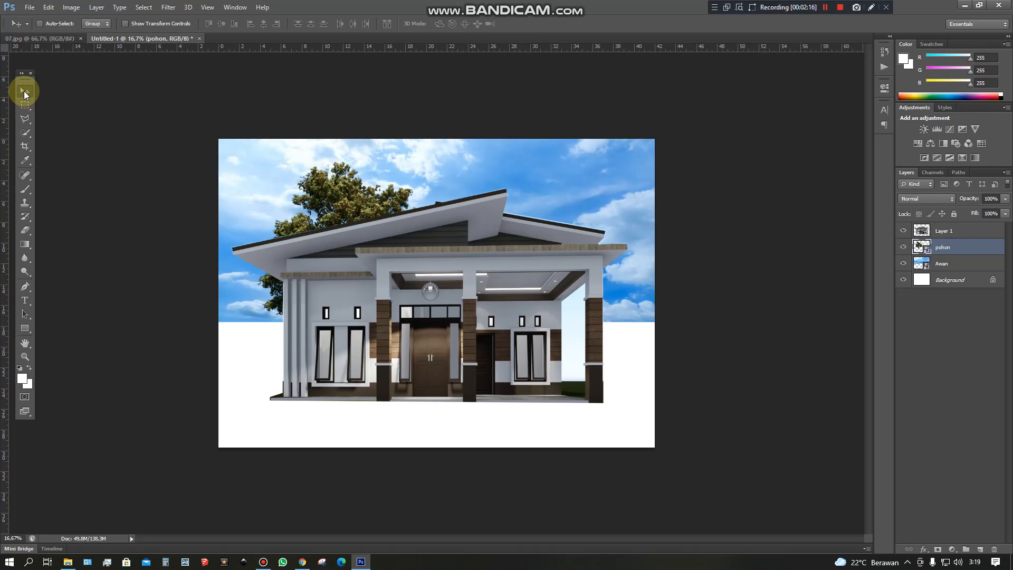
{"action": "left_click_drag", "start_coordinate": [343, 198], "coordinate": [248, 227]}
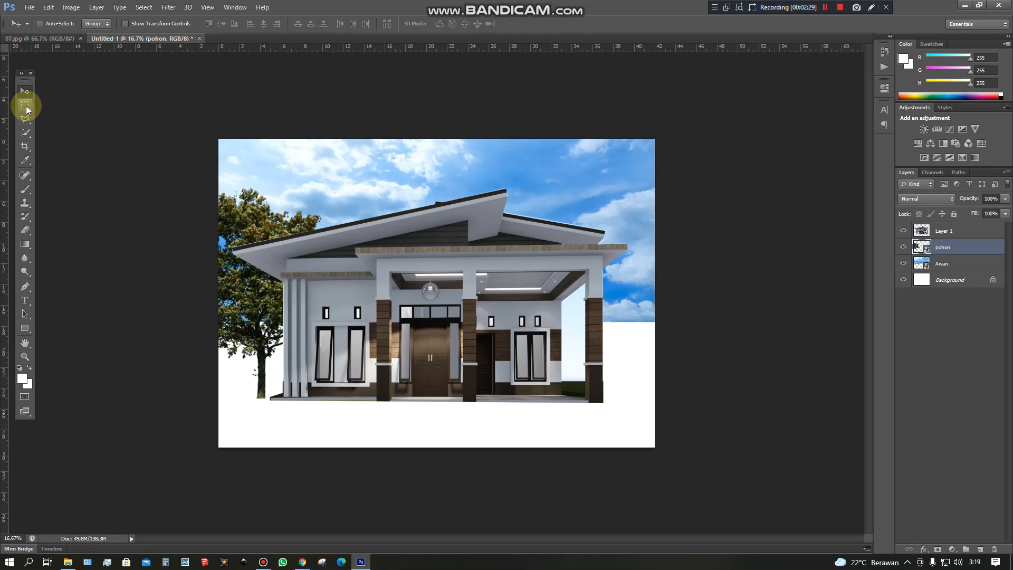
Scale the pohon tree down proportionally to about 85% with Free Transform, keeping its base level with the house floor.
{"action": "left_click", "coordinate": [25, 105]}
{"action": "right_click", "coordinate": [254, 217]}
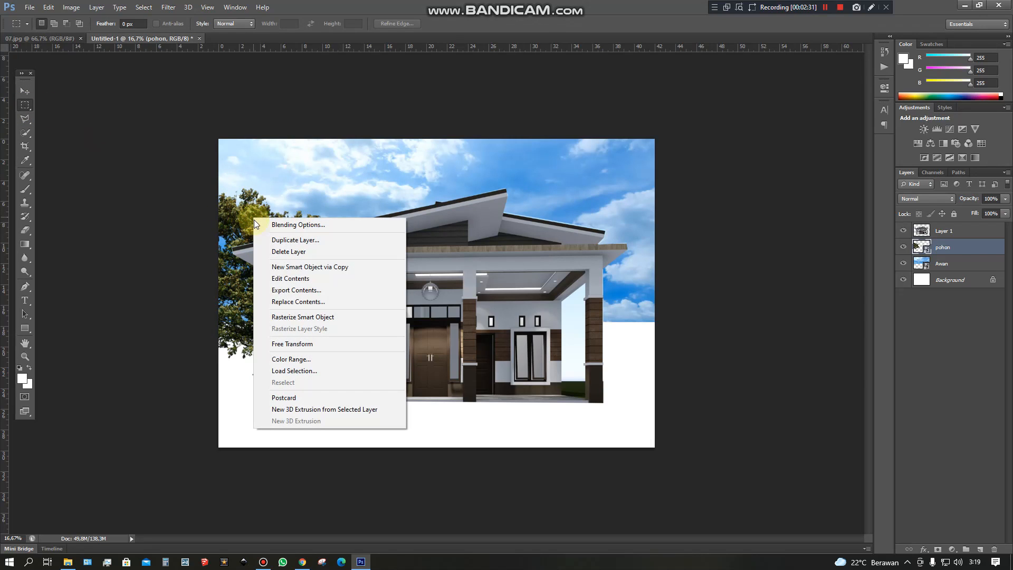
{"action": "left_click", "coordinate": [289, 344]}
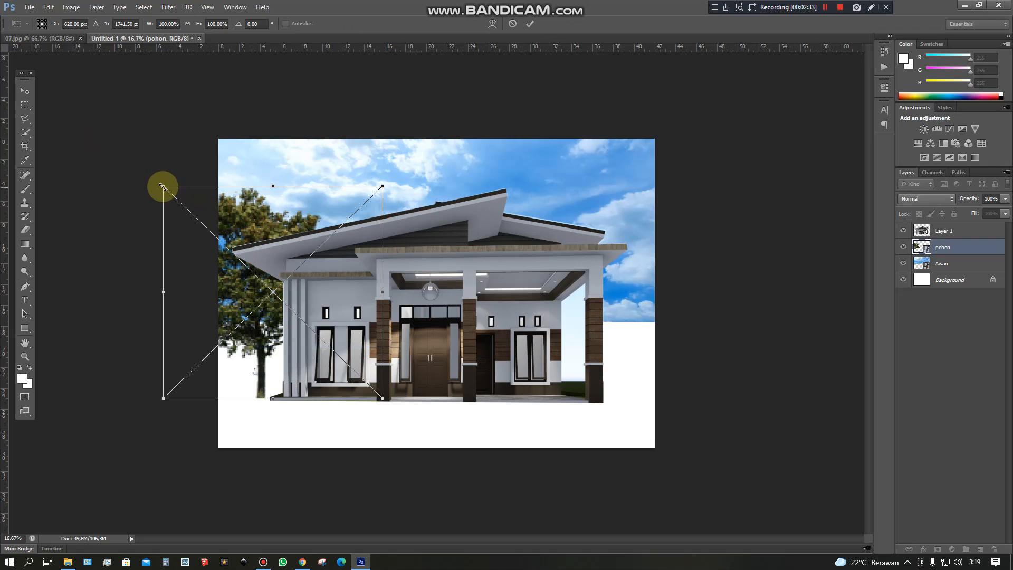
{"action": "left_click_drag", "start_coordinate": [163, 186], "coordinate": [198, 217]}
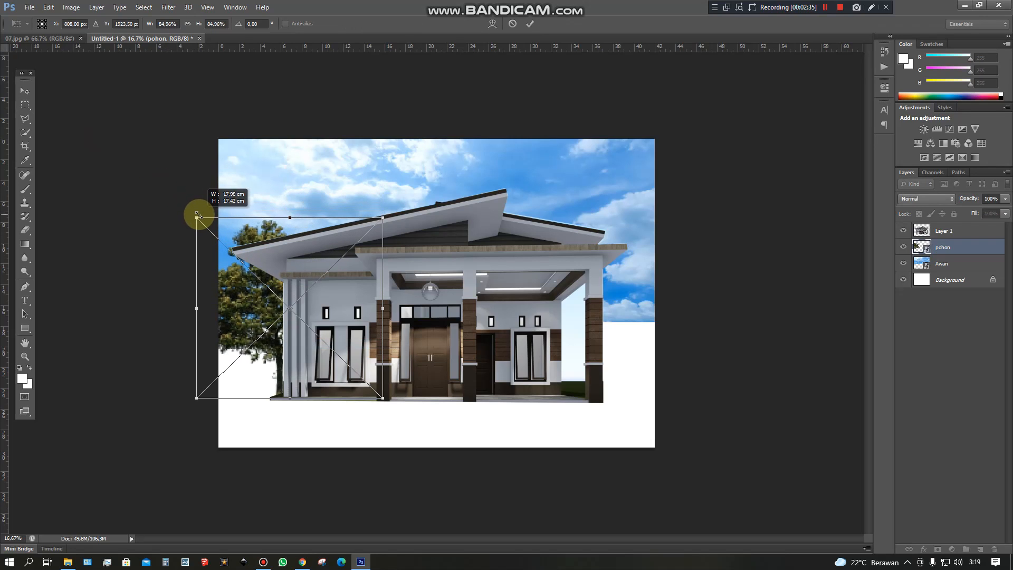
{"action": "key", "text": "Return"}
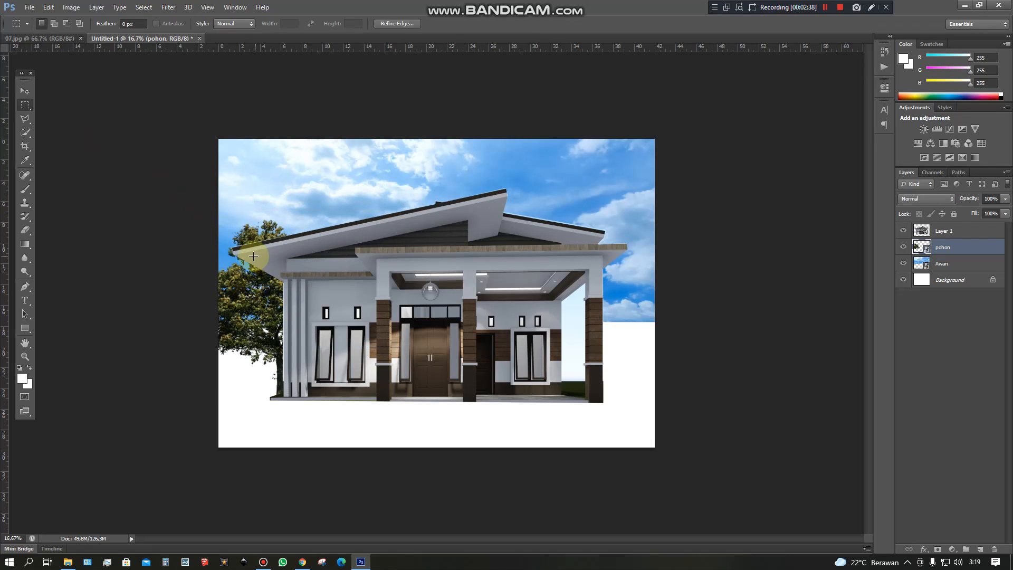
Move the pohon tree slightly left so its trunk stands clear of the house's left wall.
{"action": "right_click", "coordinate": [214, 199]}
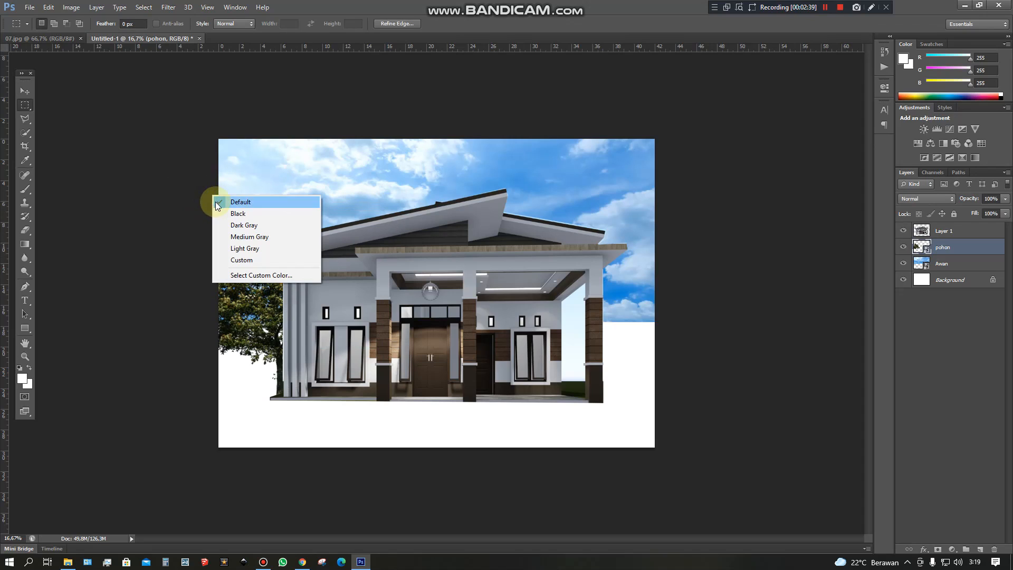
{"action": "left_click", "coordinate": [24, 92]}
{"action": "left_click_drag", "start_coordinate": [255, 316], "coordinate": [235, 313]}
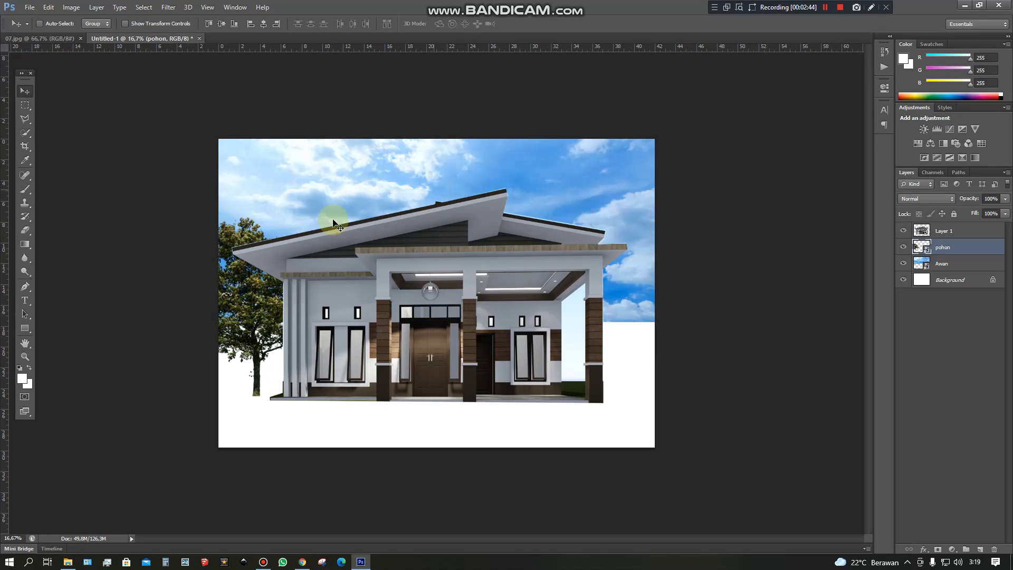
Place the 8-2-tree-png image from the Tree folder at the house's right side behind the carport, scaled to about 71.5%.
{"action": "left_click", "coordinate": [67, 562]}
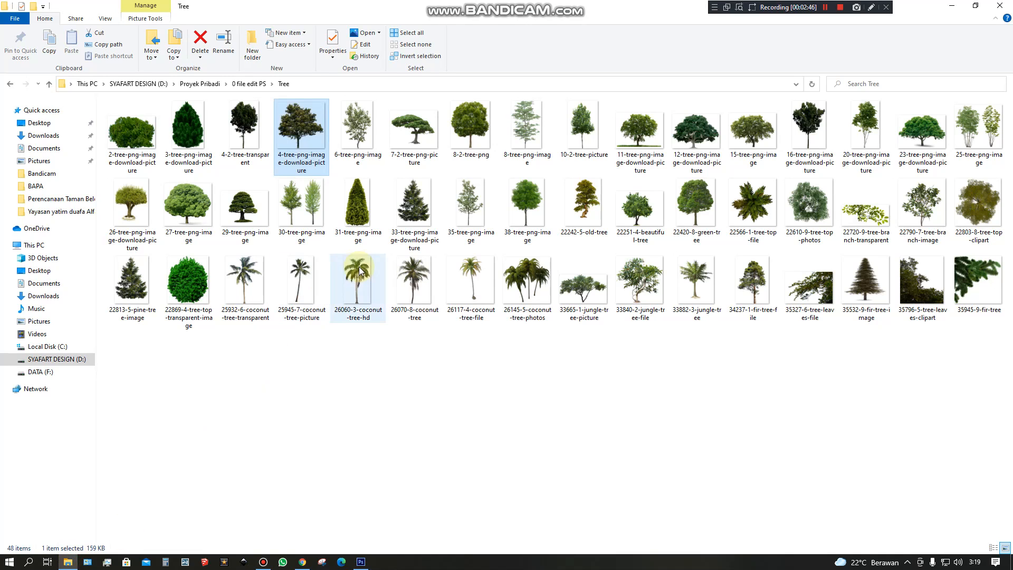
{"action": "left_click_drag", "start_coordinate": [454, 128], "coordinate": [644, 315]}
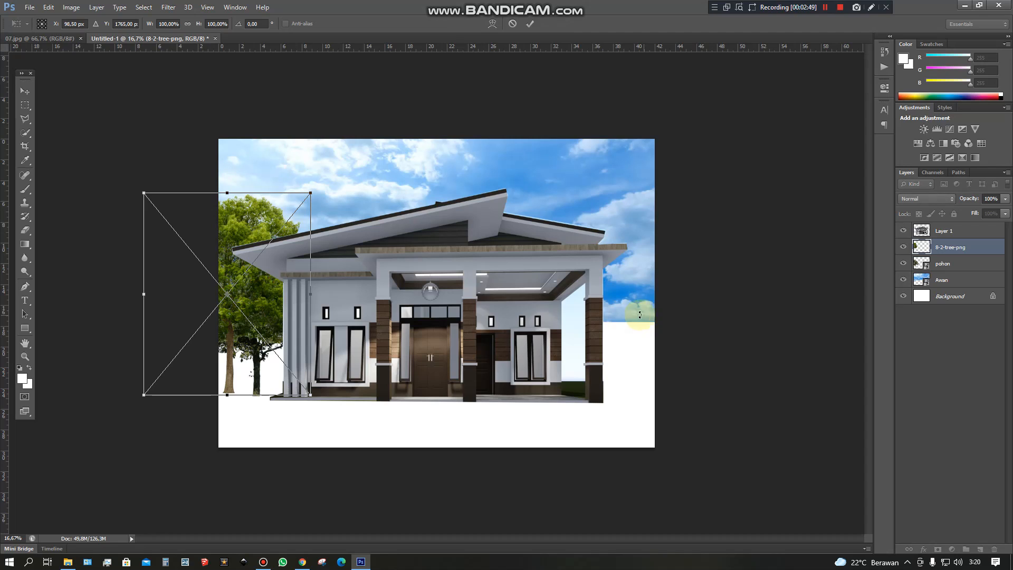
{"action": "left_click_drag", "start_coordinate": [270, 307], "coordinate": [674, 310]}
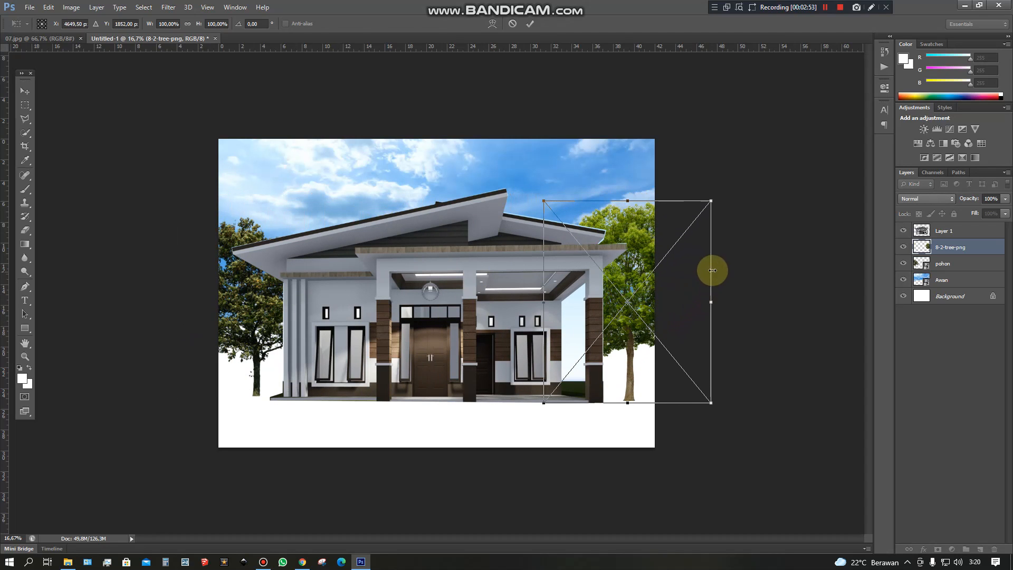
{"action": "left_click_drag", "start_coordinate": [711, 202], "coordinate": [663, 258]}
{"action": "left_click_drag", "start_coordinate": [622, 318], "coordinate": [640, 310]}
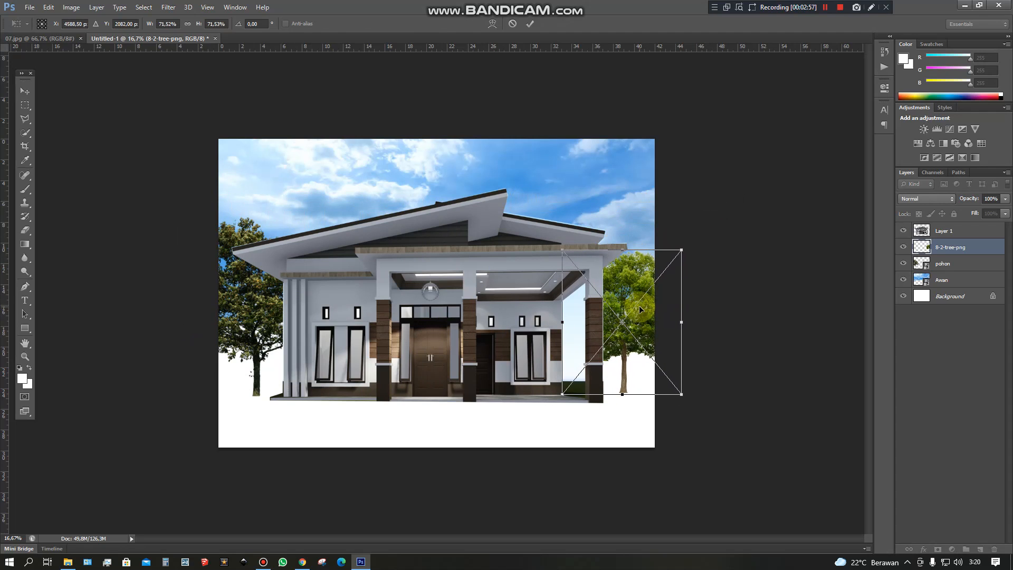
{"action": "key", "text": "Return"}
Place the 23-tree-png-image-download-picture image behind the house at its original scale, with its crown rising above the middle of the roof.
{"action": "left_click", "coordinate": [70, 563]}
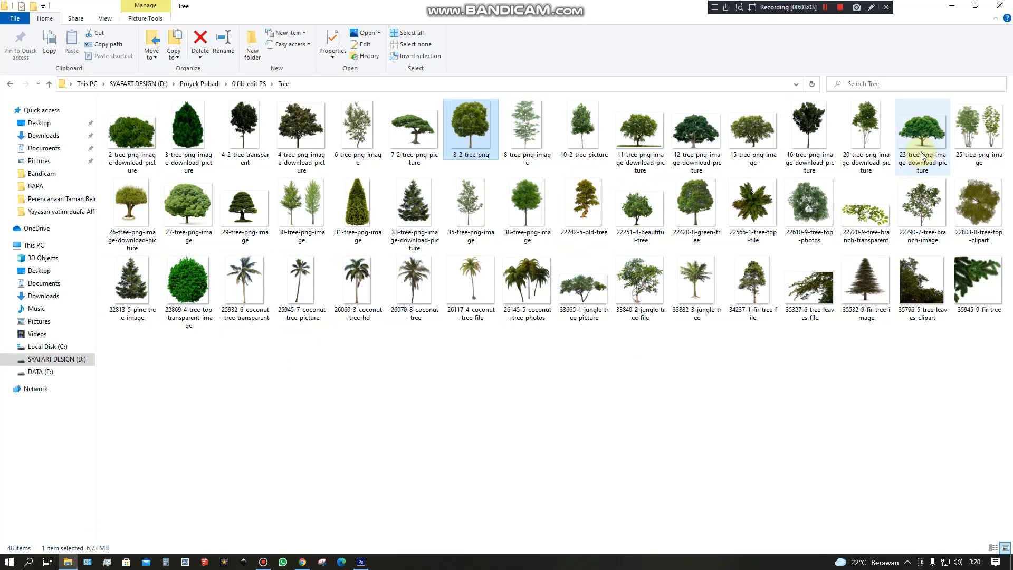
{"action": "left_click_drag", "start_coordinate": [924, 163], "coordinate": [514, 324]}
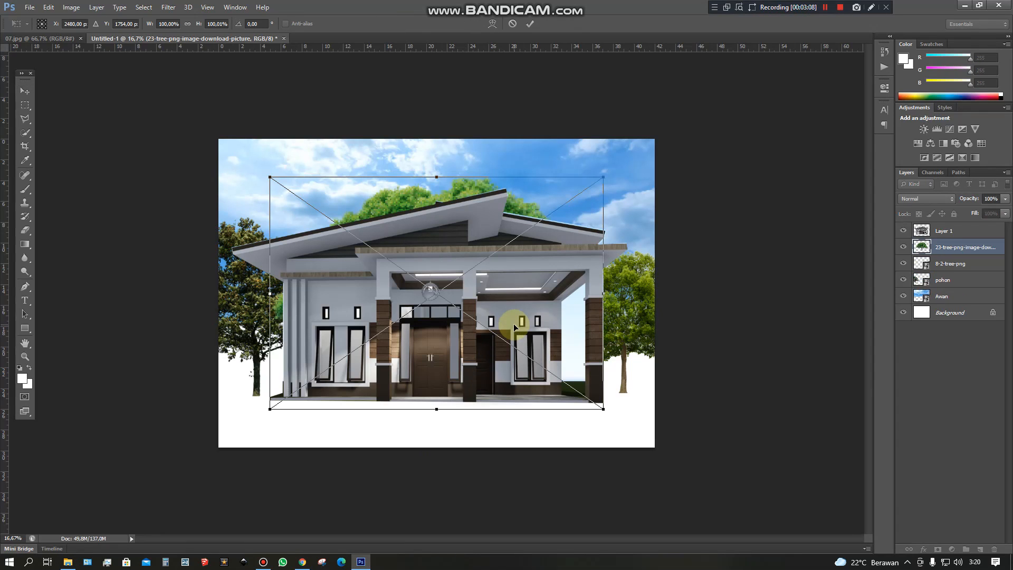
{"action": "mouse_move", "coordinate": [515, 211]}
{"action": "left_mouse_down"}
{"action": "mouse_move", "coordinate": [540, 201]}
{"action": "mouse_move", "coordinate": [518, 210]}
{"action": "mouse_move", "coordinate": [529, 209]}
{"action": "left_mouse_up"}
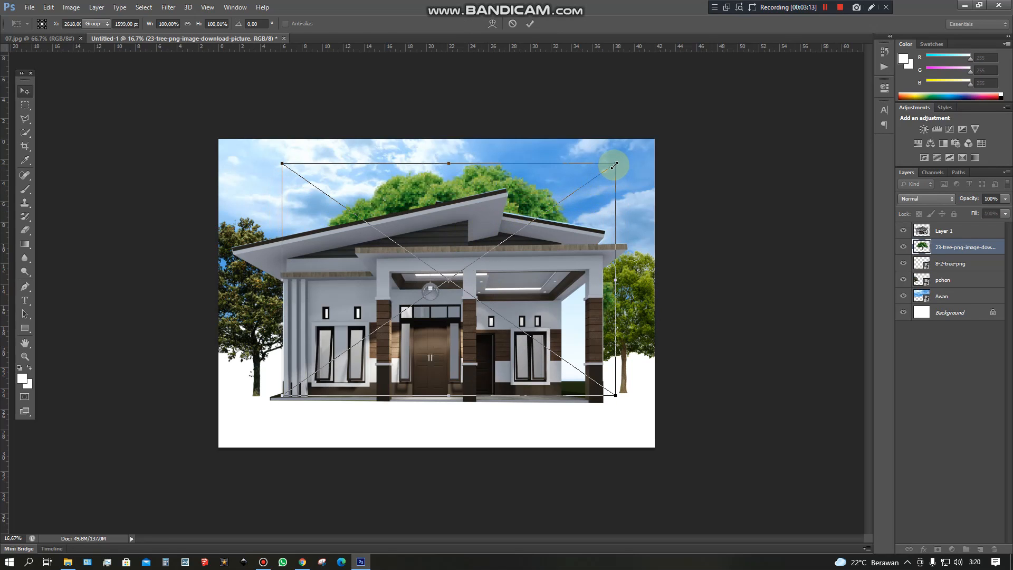
{"action": "key", "text": "Return"}
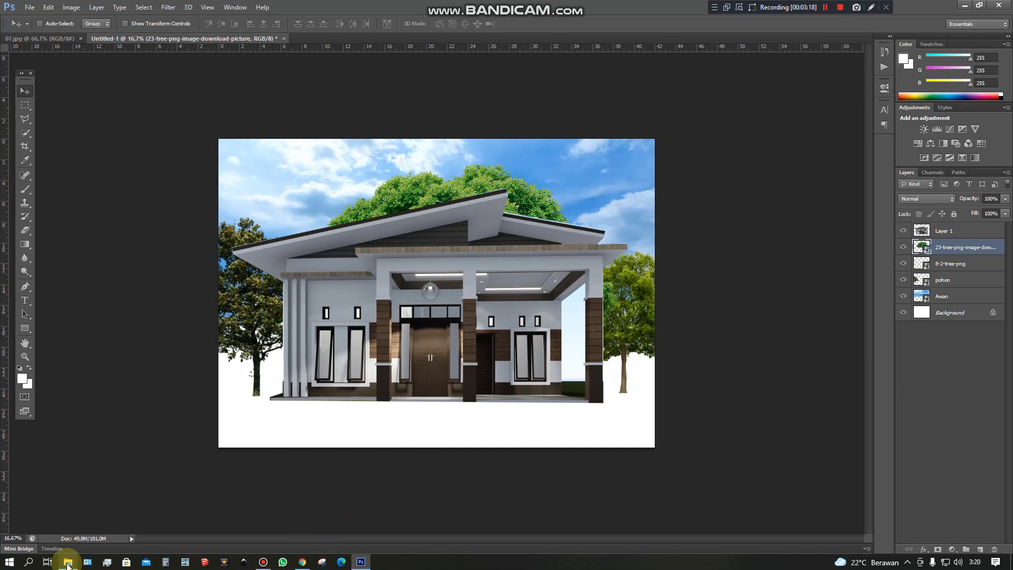
Place the 10-2-tree-picture image from the Tree folder behind the house's left end, scaled down with its crown just above the roof edge.
{"action": "mouse_move", "coordinate": [68, 565]}
{"action": "left_click", "coordinate": [68, 565]}
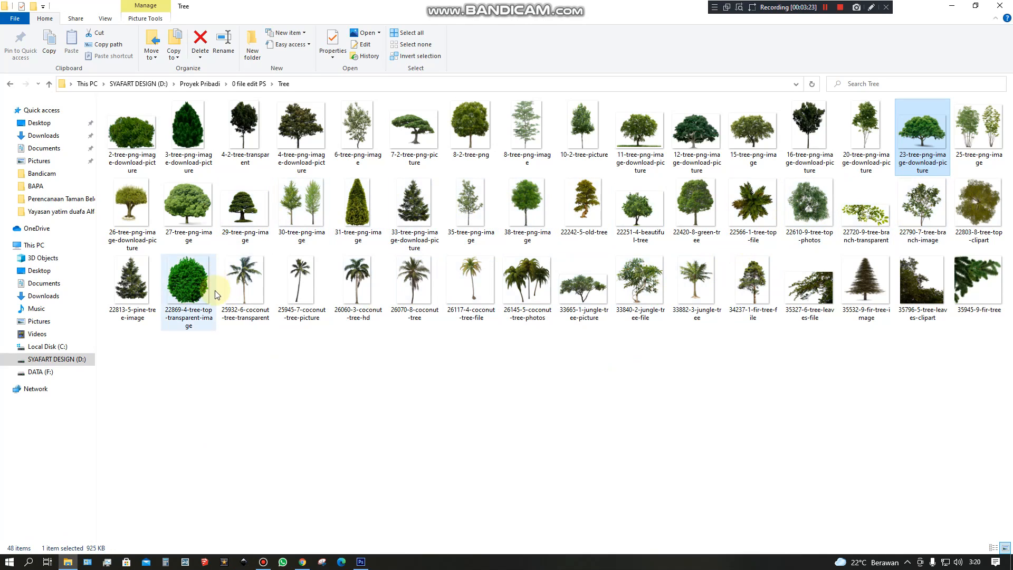
{"action": "left_click_drag", "start_coordinate": [574, 135], "coordinate": [383, 491]}
{"action": "left_click_drag", "start_coordinate": [357, 349], "coordinate": [355, 343]}
{"action": "left_click_drag", "start_coordinate": [425, 195], "coordinate": [290, 198]}
{"action": "left_click_drag", "start_coordinate": [222, 117], "coordinate": [263, 180]}
{"action": "left_click_drag", "start_coordinate": [310, 222], "coordinate": [258, 187]}
{"action": "left_click_drag", "start_coordinate": [360, 157], "coordinate": [336, 194]}
{"action": "left_click_drag", "start_coordinate": [252, 233], "coordinate": [259, 227]}
{"action": "key", "text": "Return"}
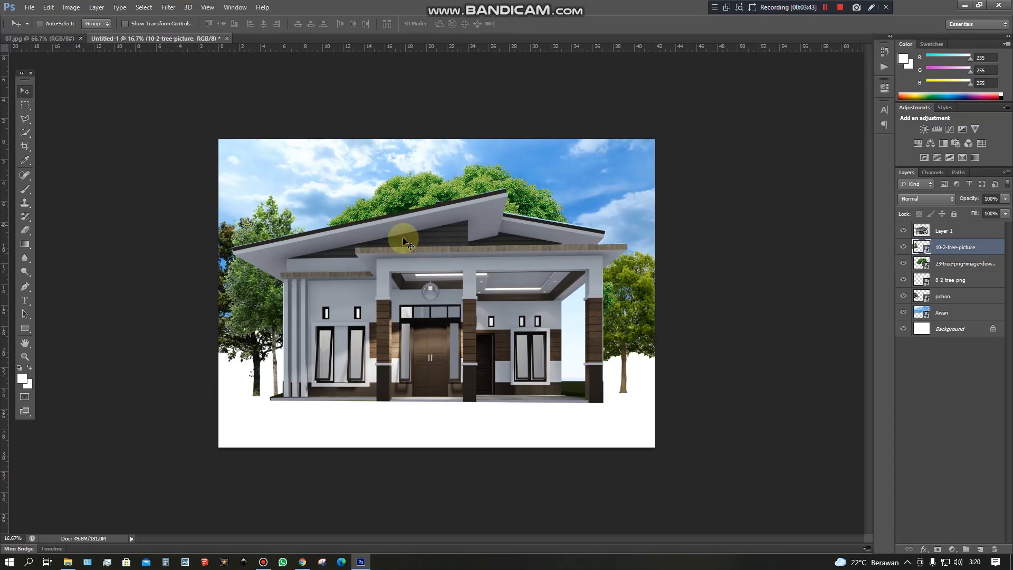
Rename the 8-2-tree-png, 23-tree-png and 10-2-tree-picture layers as pohon2, pohon3 and pohon4 respectively.
{"action": "left_click", "coordinate": [948, 281]}
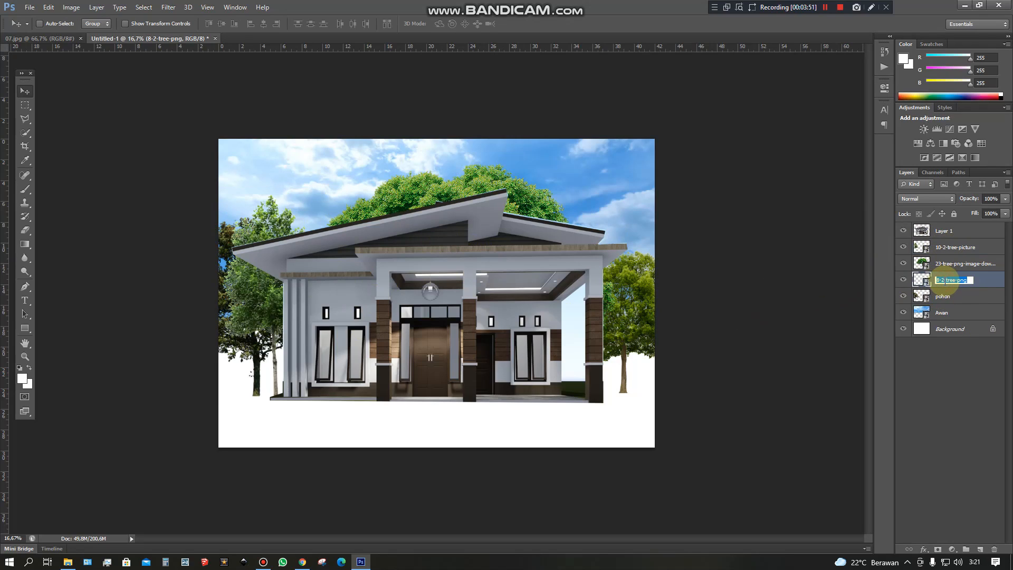
{"action": "type", "text": "pohon2"}
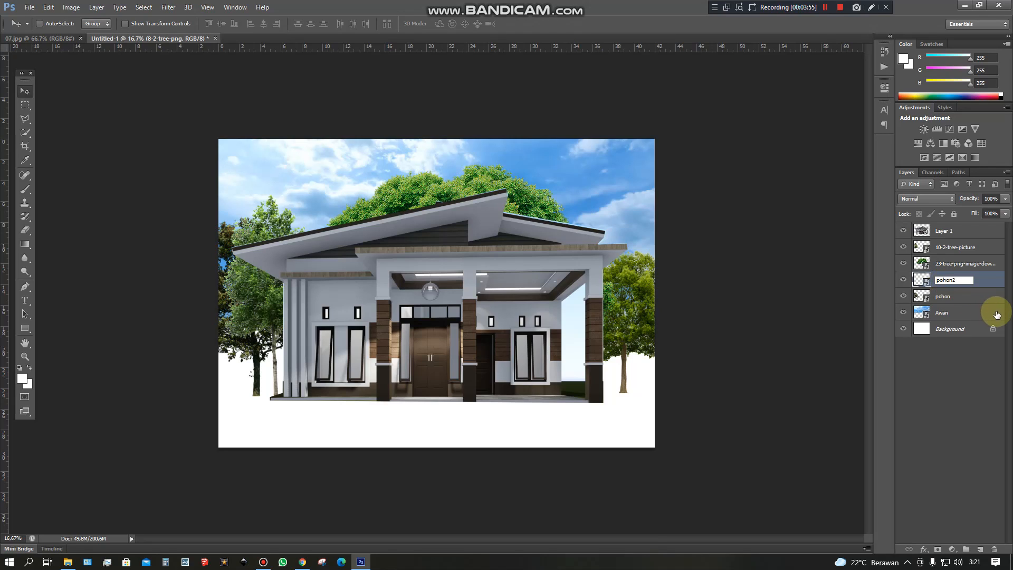
{"action": "key", "text": "Return"}
{"action": "left_click", "coordinate": [969, 264]}
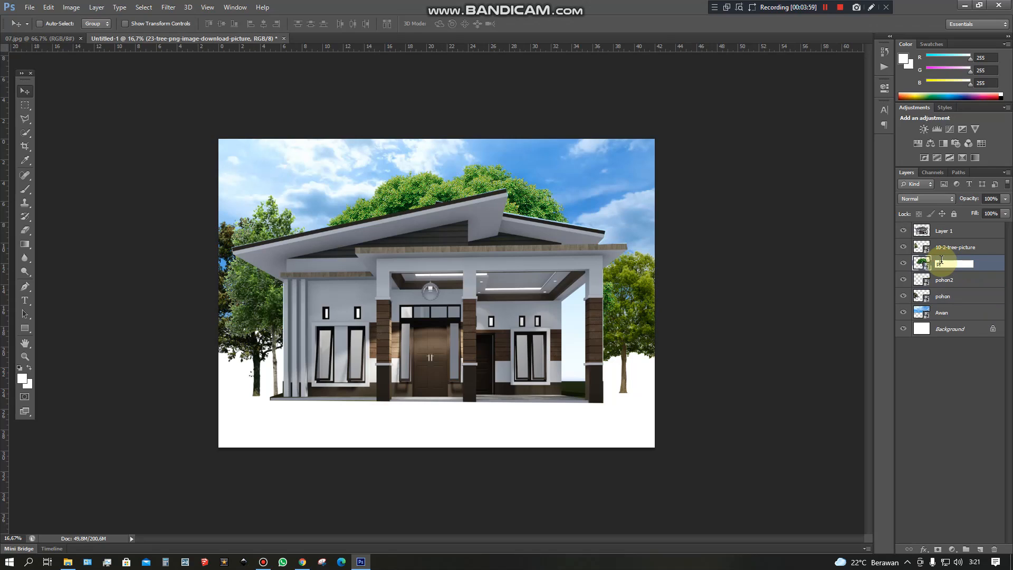
{"action": "type", "text": "pohon3"}
{"action": "key", "text": "Return"}
{"action": "left_click", "coordinate": [969, 248]}
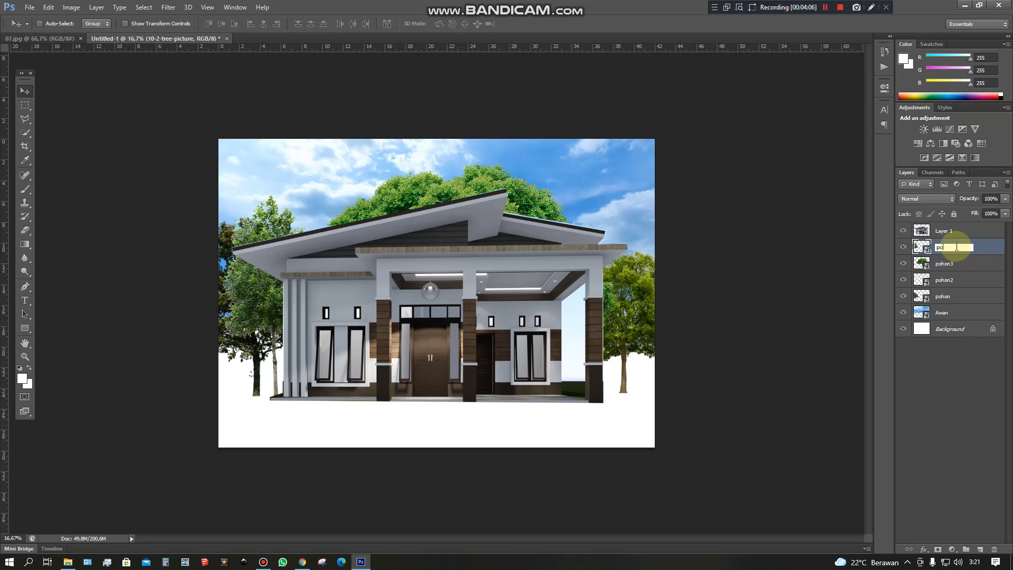
{"action": "type", "text": "pohon4"}
{"action": "left_click", "coordinate": [942, 267]}
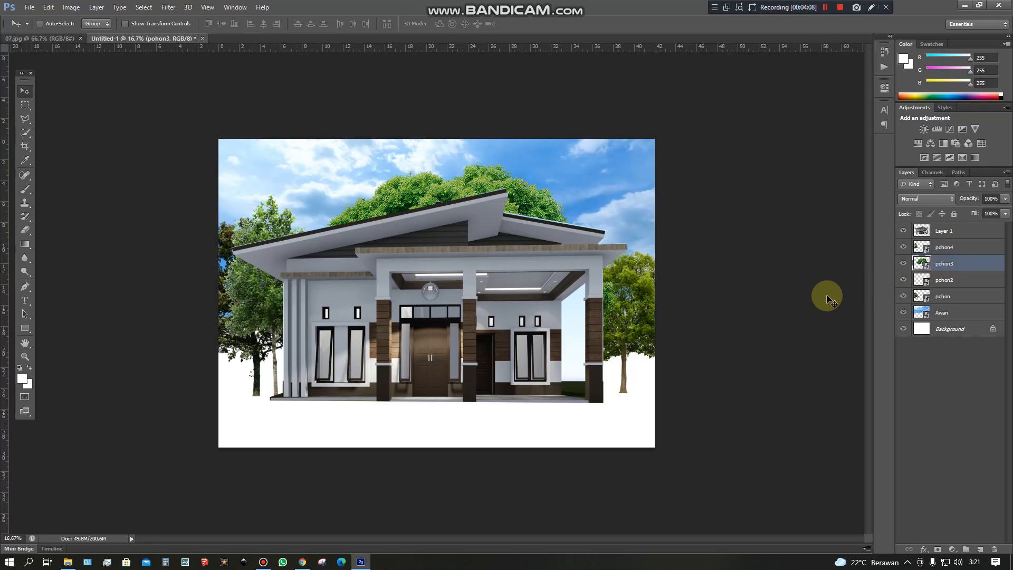
Move the pohon tree a little further left, away from the pohon4 tree's trunk.
{"action": "left_click", "coordinate": [941, 299]}
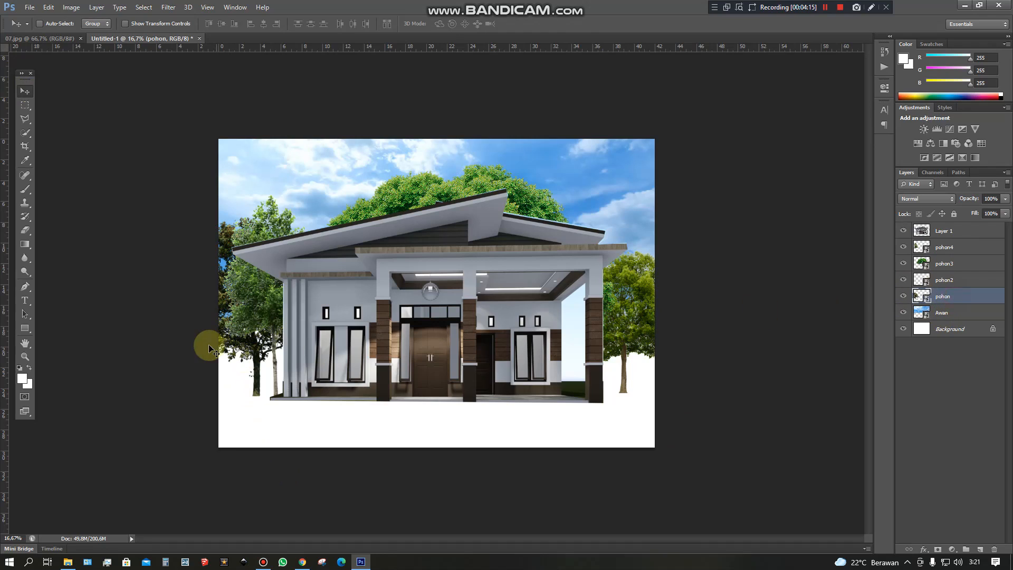
{"action": "mouse_move", "coordinate": [254, 374]}
{"action": "left_mouse_down"}
{"action": "mouse_move", "coordinate": [229, 382]}
{"action": "mouse_move", "coordinate": [239, 379]}
{"action": "left_mouse_up"}
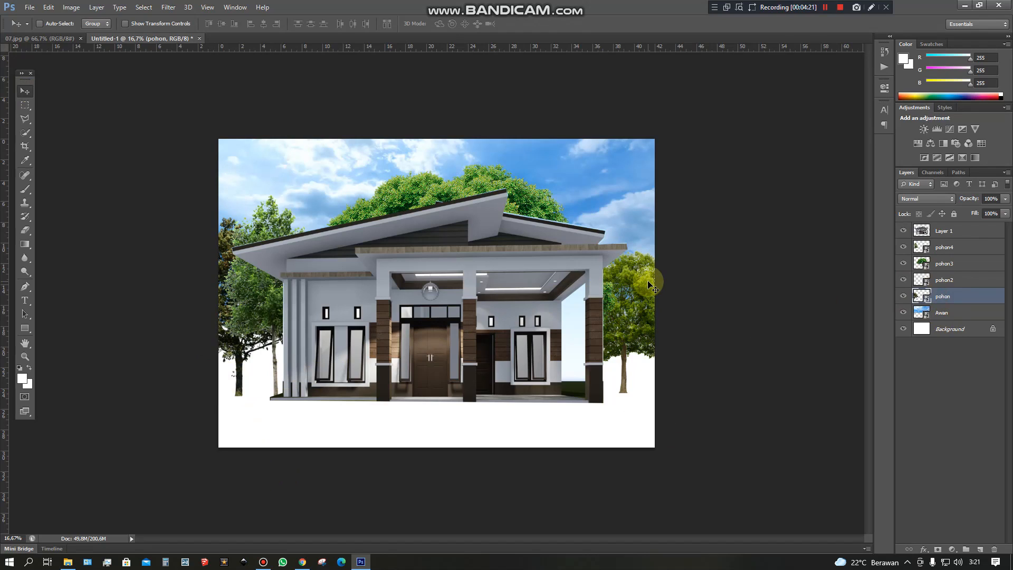
Place the 12-2-grass-high-quality-png image from the Grass folder into the composition, directly above the pohon layer.
{"action": "left_click", "coordinate": [67, 562]}
{"action": "left_click", "coordinate": [9, 84]}
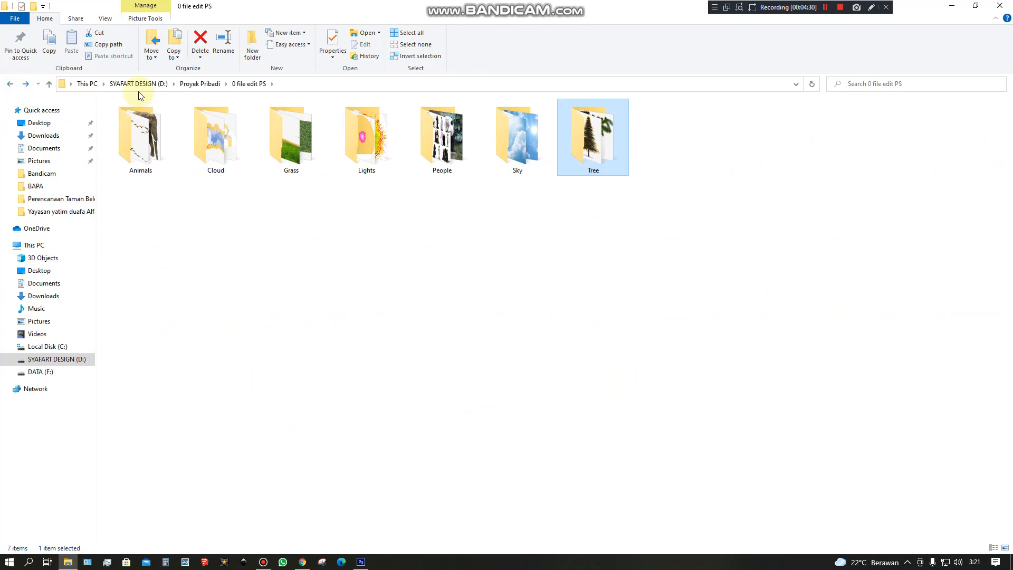
{"action": "double_click", "coordinate": [317, 147]}
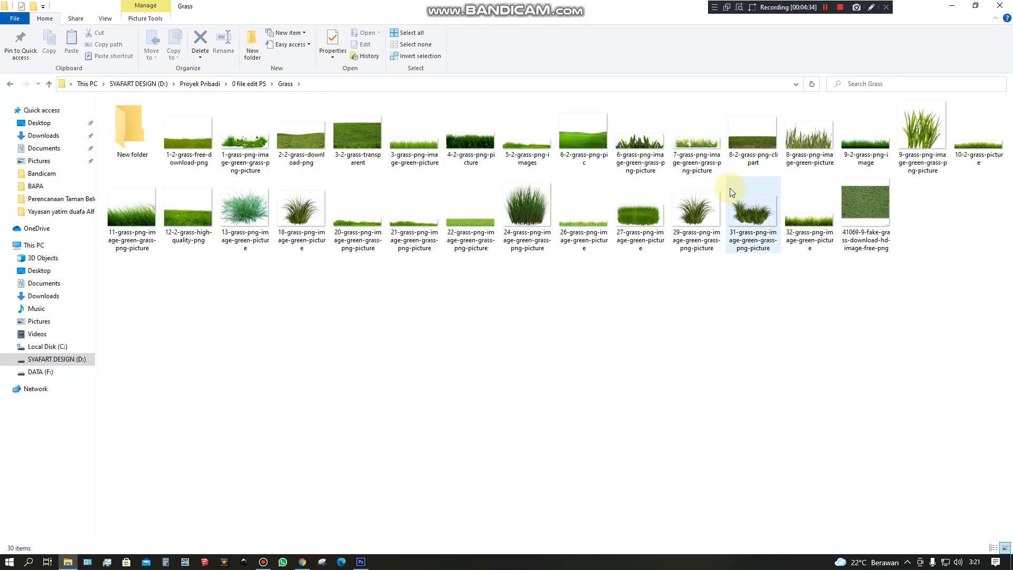
{"action": "left_click", "coordinate": [186, 219]}
{"action": "left_click_drag", "start_coordinate": [194, 223], "coordinate": [400, 429]}
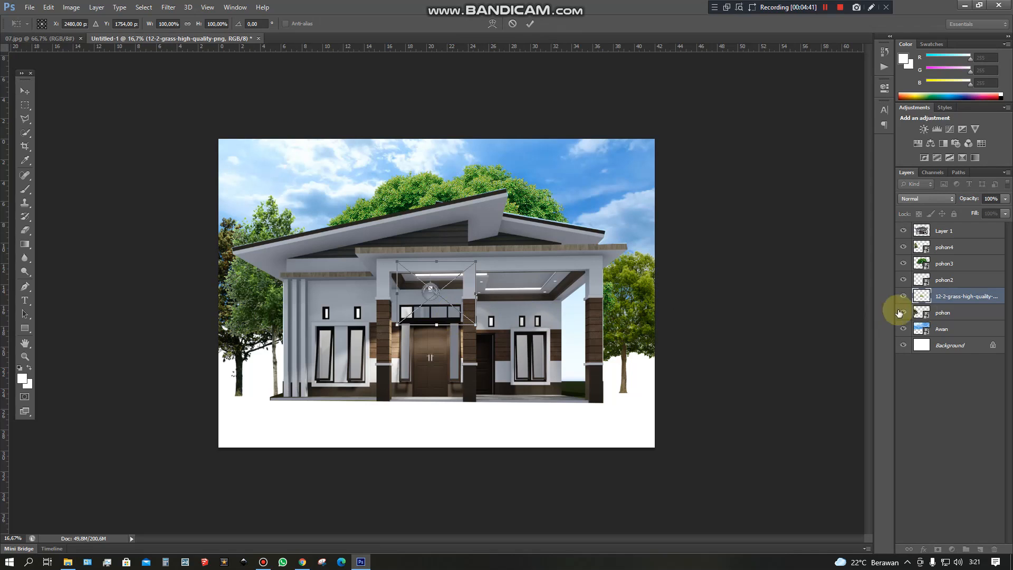
Fit the grass into the canvas's lower-right corner and enlarge it to about 260% × 198%, covering the ground up to the house floor.
{"action": "left_click_drag", "start_coordinate": [444, 311], "coordinate": [622, 431]}
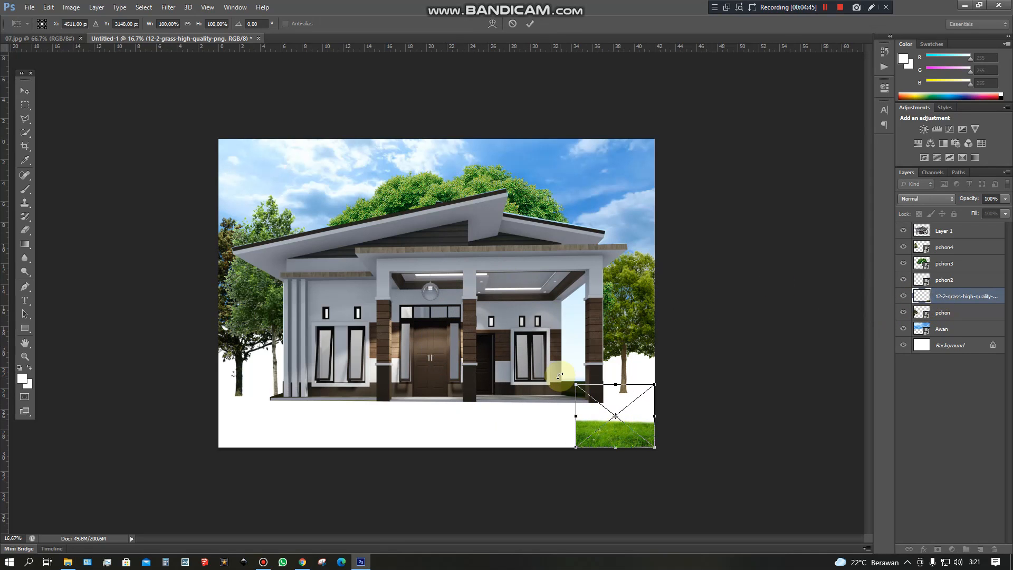
{"action": "left_click_drag", "start_coordinate": [576, 384], "coordinate": [446, 318]}
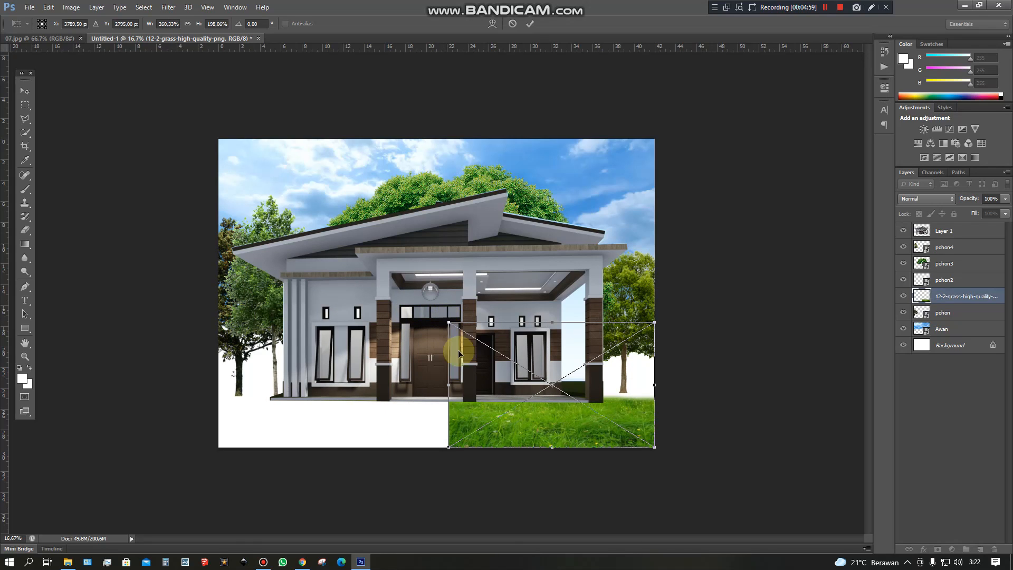
{"action": "key", "text": "Return"}
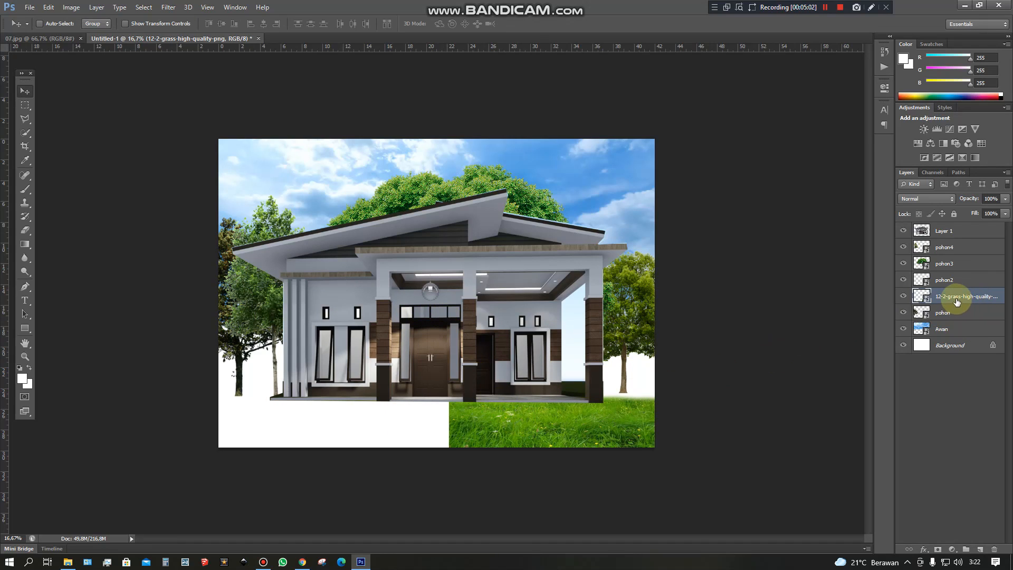
Duplicate the grass layer and move the copy left so it adjoins the original along the house front.
{"action": "right_click", "coordinate": [956, 299]}
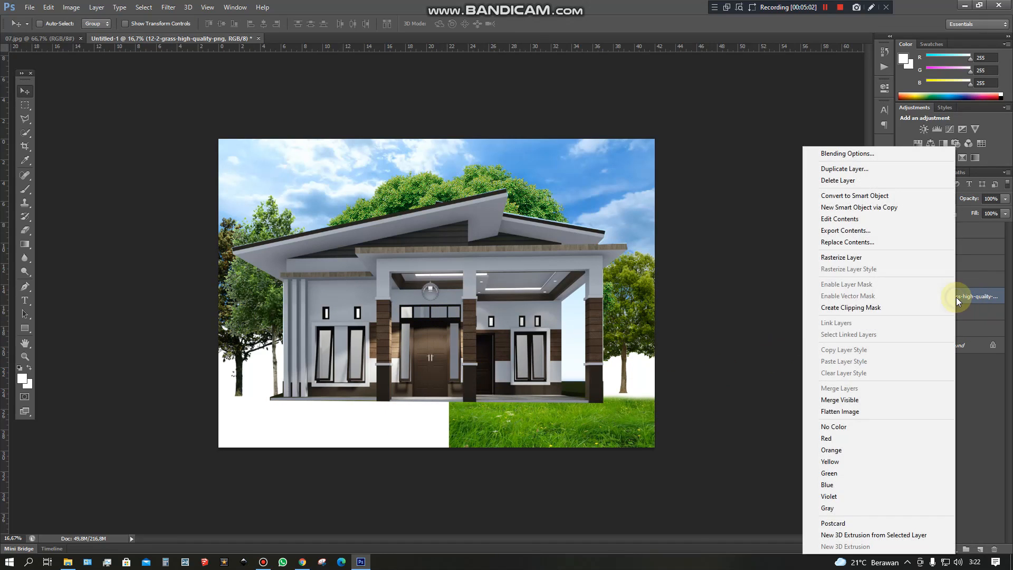
{"action": "left_click", "coordinate": [865, 171]}
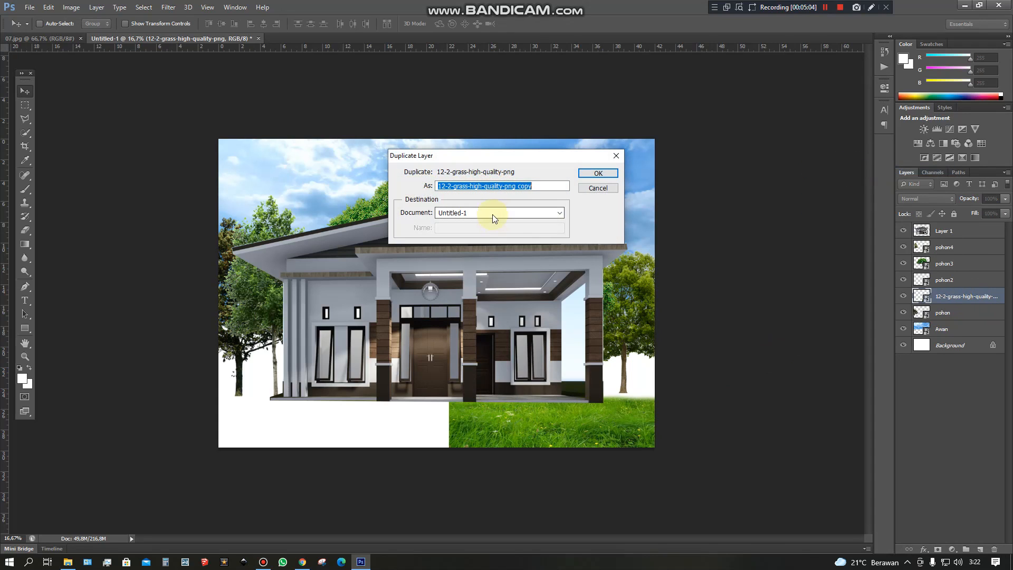
{"action": "left_click", "coordinate": [589, 172]}
{"action": "left_click_drag", "start_coordinate": [519, 424], "coordinate": [308, 428]}
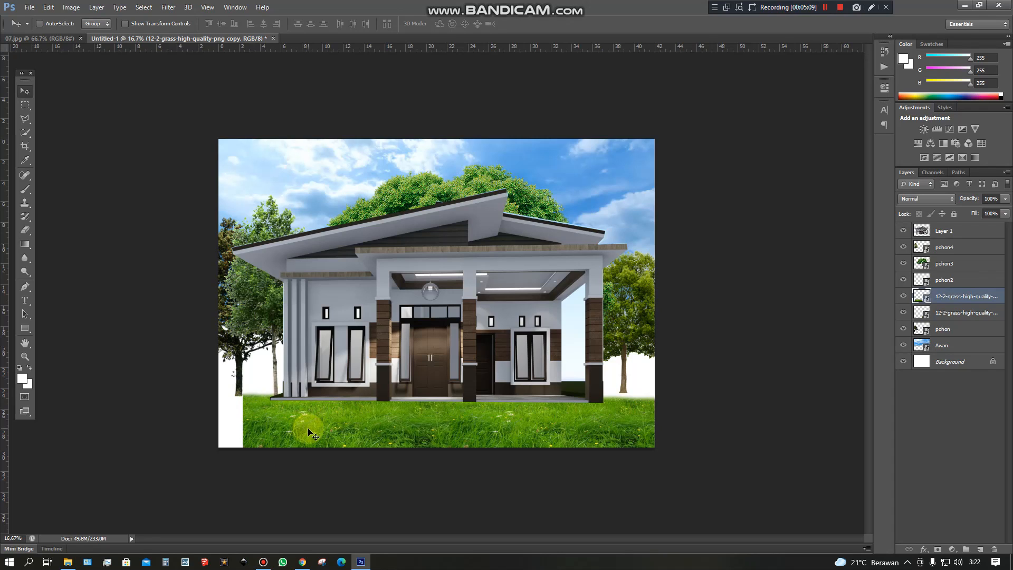
Stretch the grass copy up and left to the canvas's left edge, covering the remaining white ground.
{"action": "key", "text": "ctrl+t"}
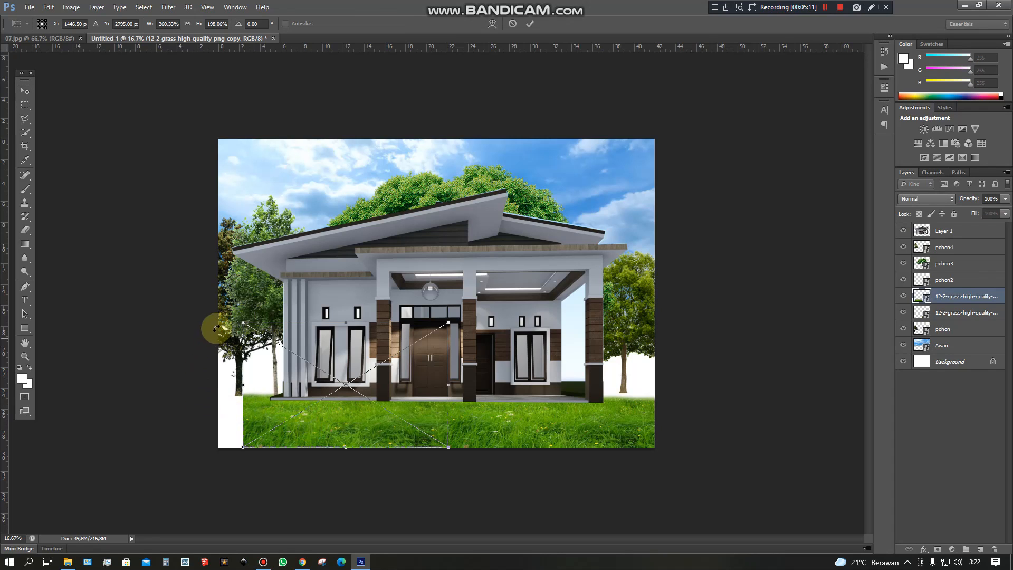
{"action": "left_click_drag", "start_coordinate": [245, 322], "coordinate": [216, 305]}
{"action": "key", "text": "Return"}
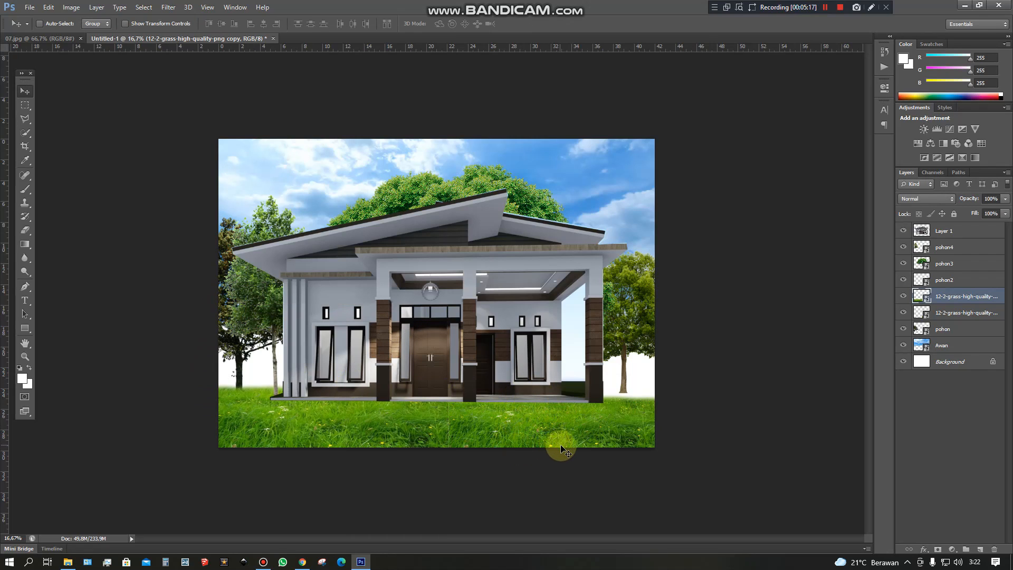
Rename both grass layers as rumput and make the pohon layer active.
{"action": "left_click", "coordinate": [956, 315]}
{"action": "type", "text": "r"}
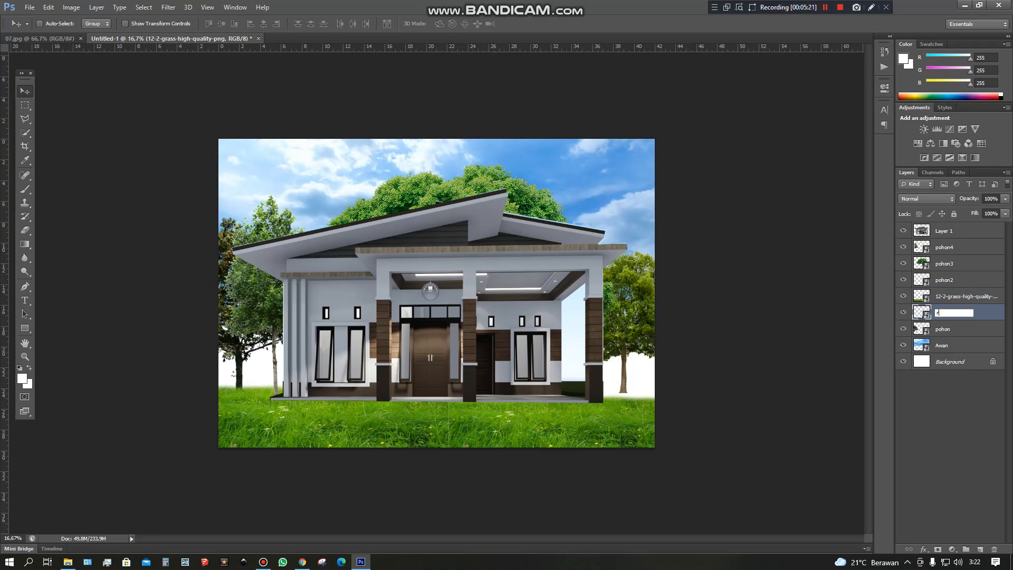
{"action": "type", "text": "umput"}
{"action": "left_click", "coordinate": [955, 296]}
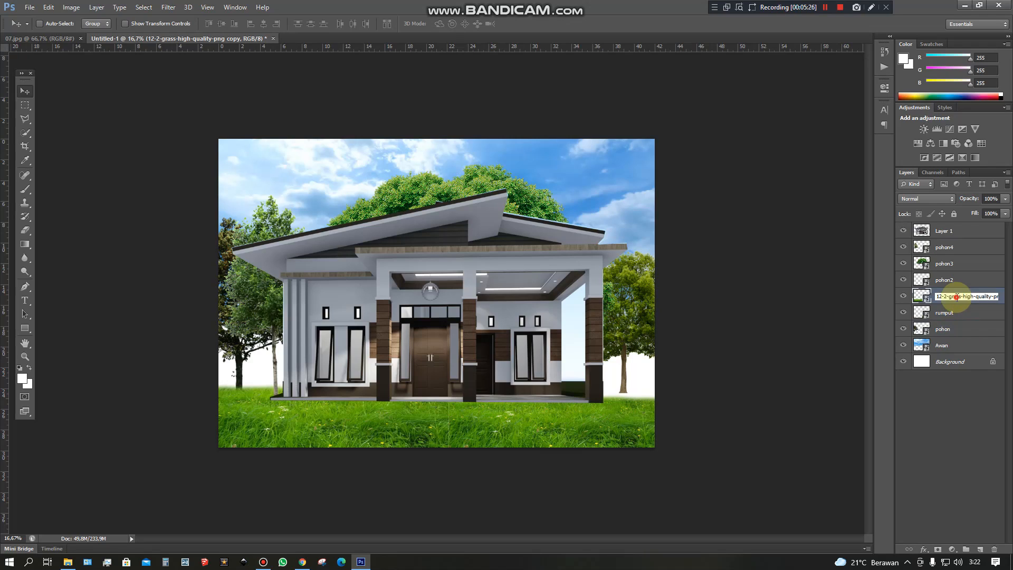
{"action": "type", "text": "rumput"}
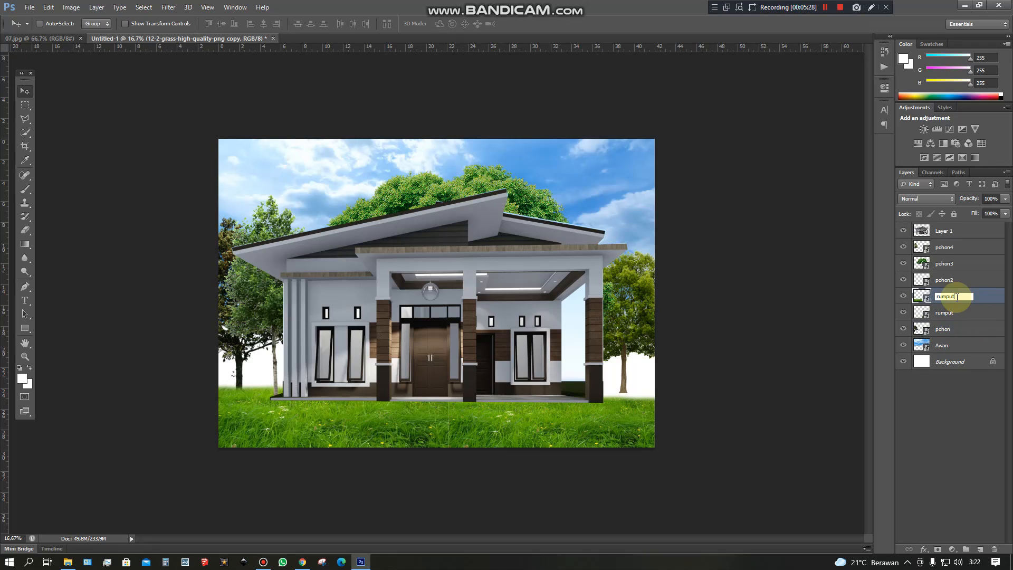
{"action": "left_click", "coordinate": [958, 328]}
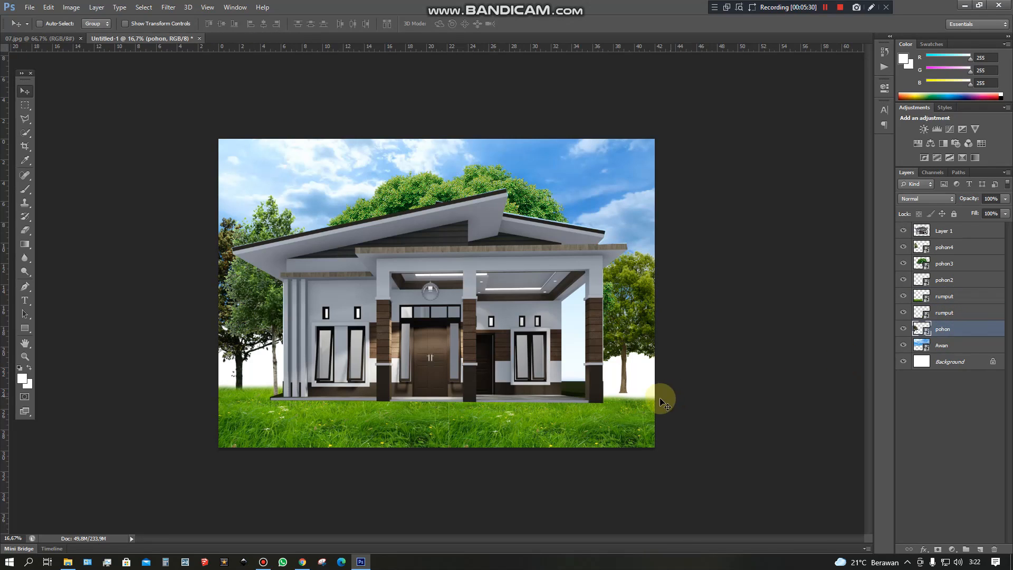
{"action": "left_click", "coordinate": [825, 12]}
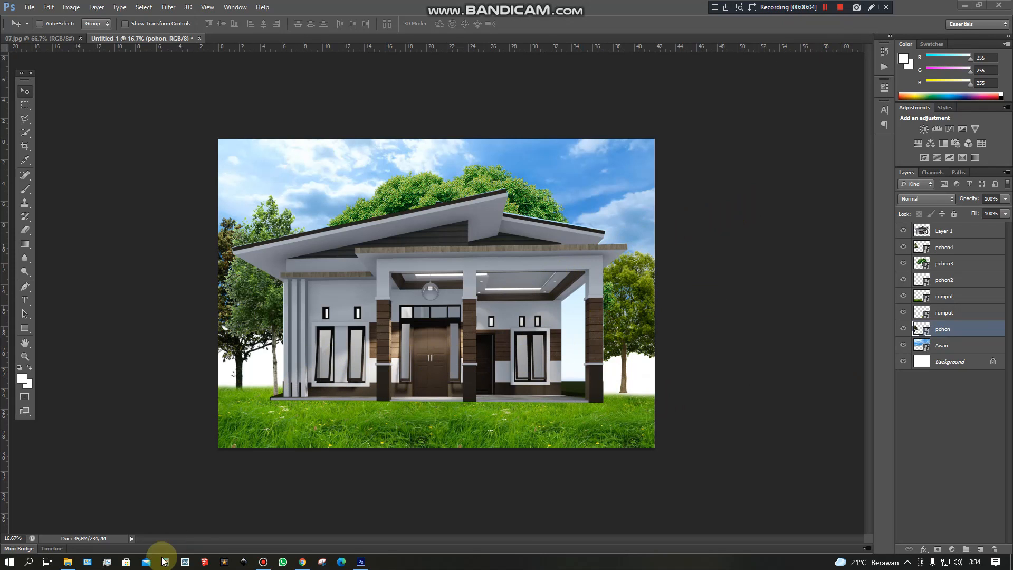
Place the png-transparent-green-field meadow thicket image from the Grass folder and move its layer directly below Awan.
{"action": "left_click", "coordinate": [68, 560]}
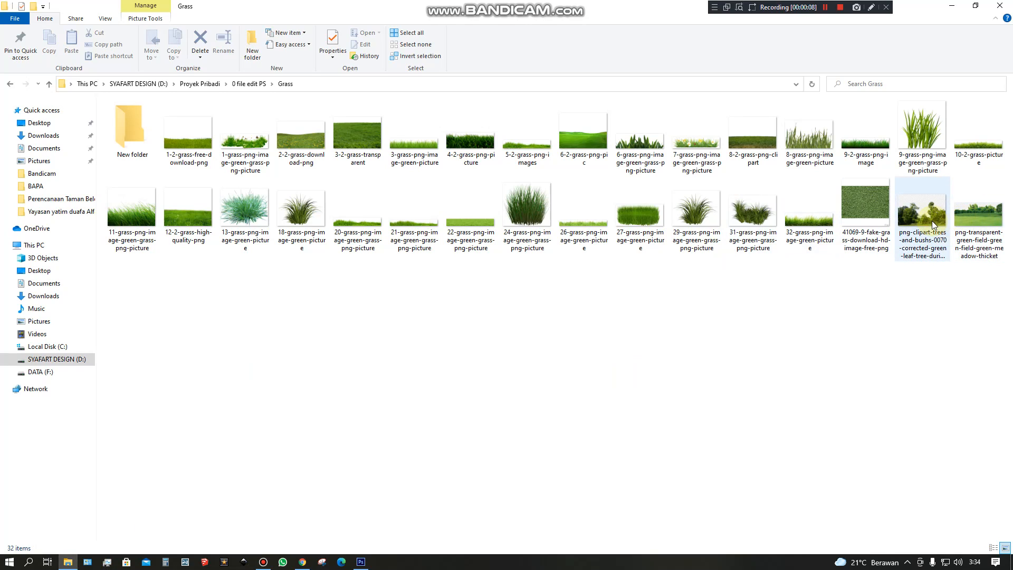
{"action": "left_click_drag", "start_coordinate": [965, 224], "coordinate": [246, 420]}
{"action": "key", "text": "Return"}
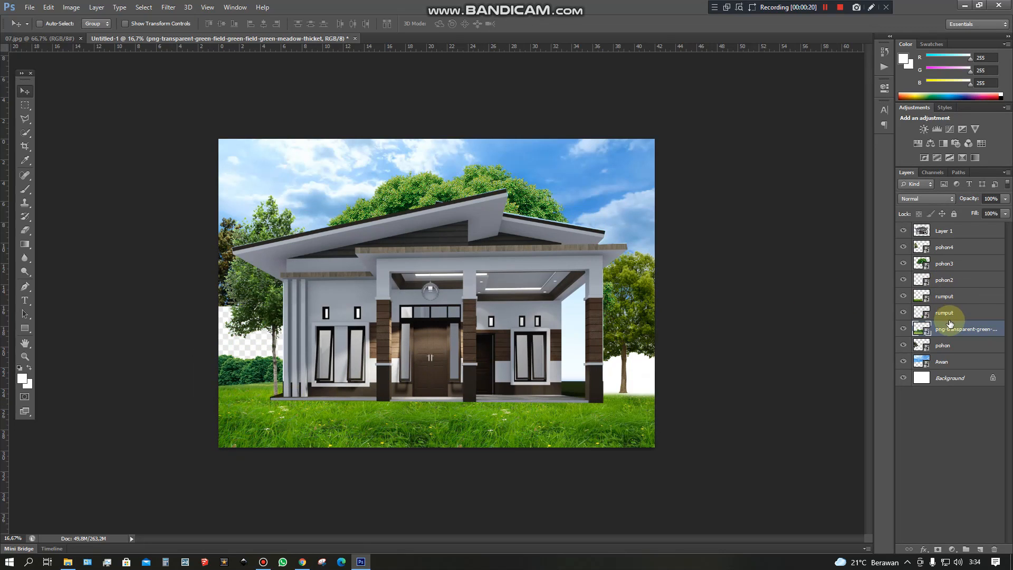
{"action": "left_click_drag", "start_coordinate": [951, 330], "coordinate": [950, 368]}
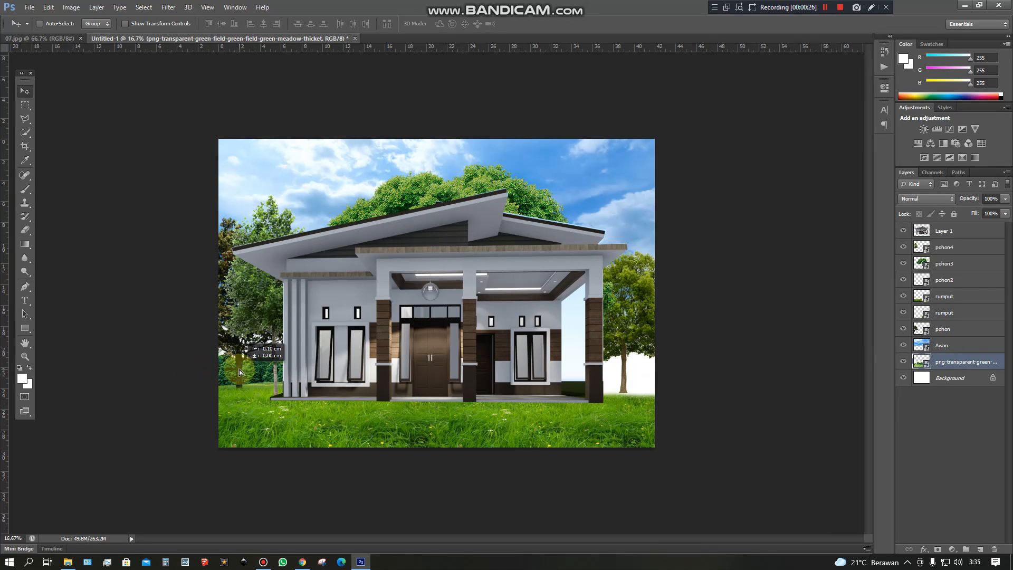
Enlarge the meadow image with Free Transform, extending it up and past the canvas's right edge to cover the white background.
{"action": "left_click", "coordinate": [25, 104]}
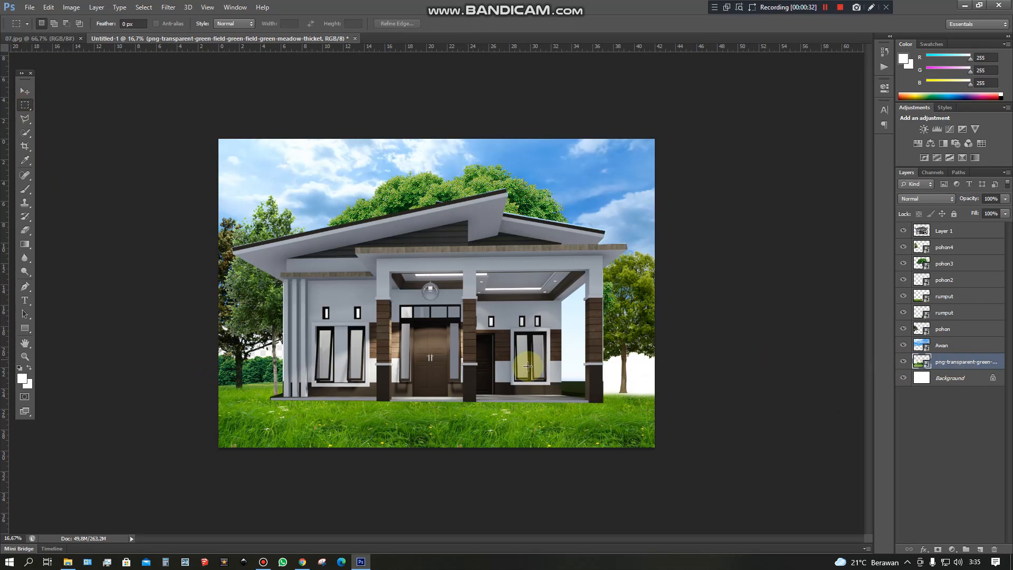
{"action": "right_click", "coordinate": [274, 374]}
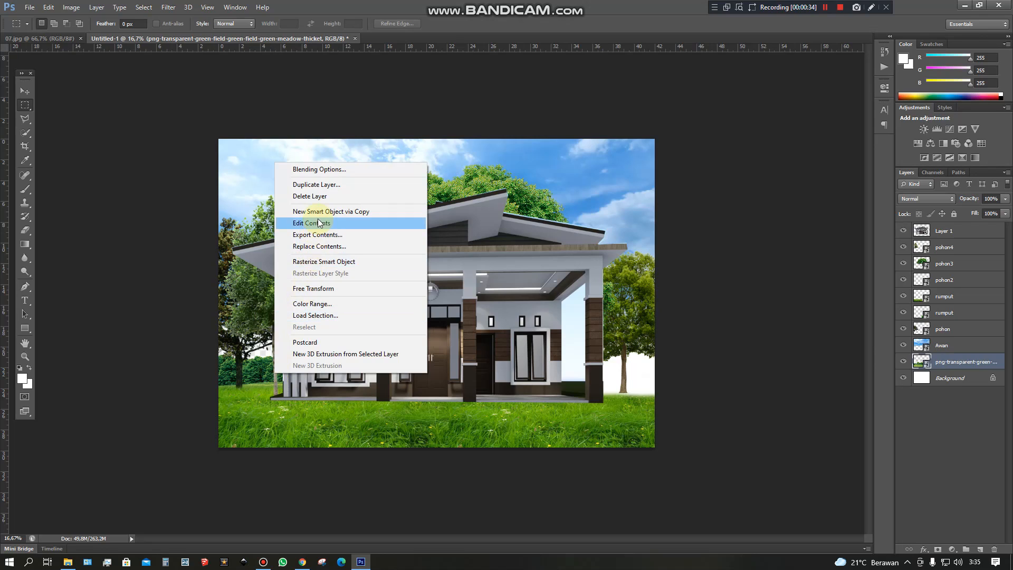
{"action": "left_click", "coordinate": [315, 290]}
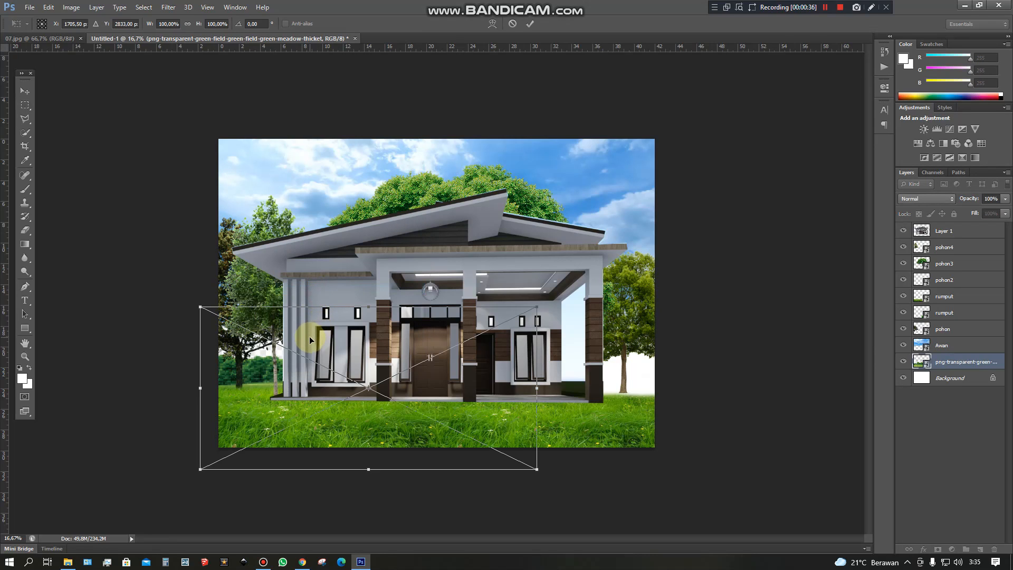
{"action": "left_click_drag", "start_coordinate": [538, 305], "coordinate": [702, 267]}
{"action": "key", "text": "Return"}
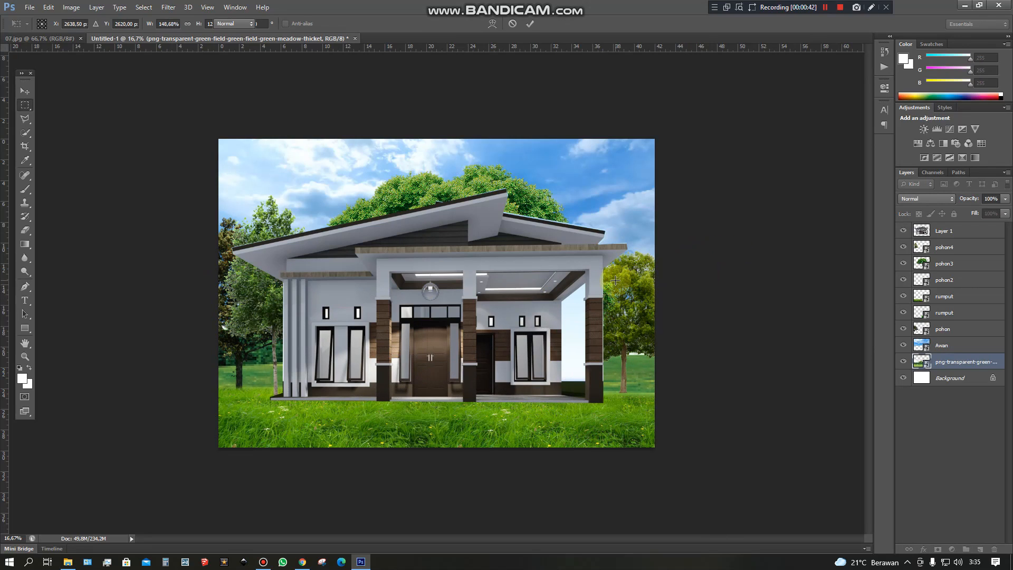
Duplicate the meadow layer and move the copy right, behind the open side of the porch and the right-hand tree.
{"action": "right_click", "coordinate": [982, 364]}
{"action": "left_click", "coordinate": [896, 172]}
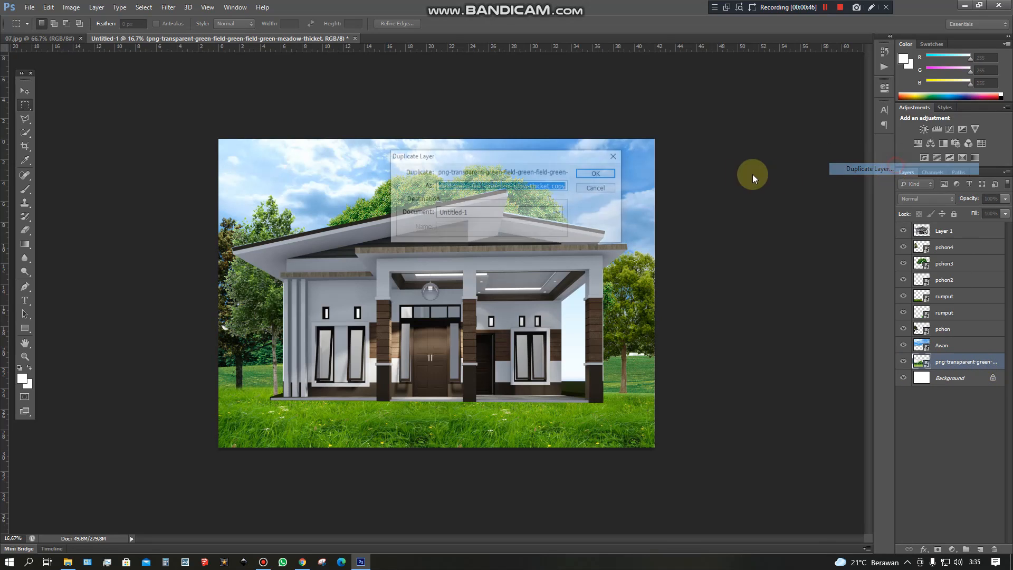
{"action": "left_click", "coordinate": [616, 173]}
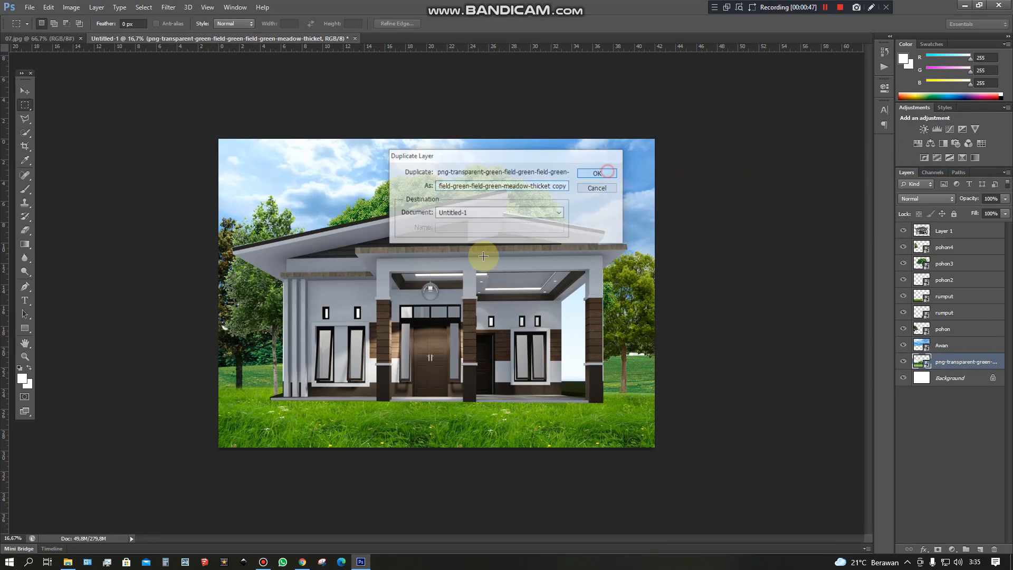
{"action": "left_click", "coordinate": [25, 93]}
{"action": "left_click_drag", "start_coordinate": [266, 366], "coordinate": [554, 378]}
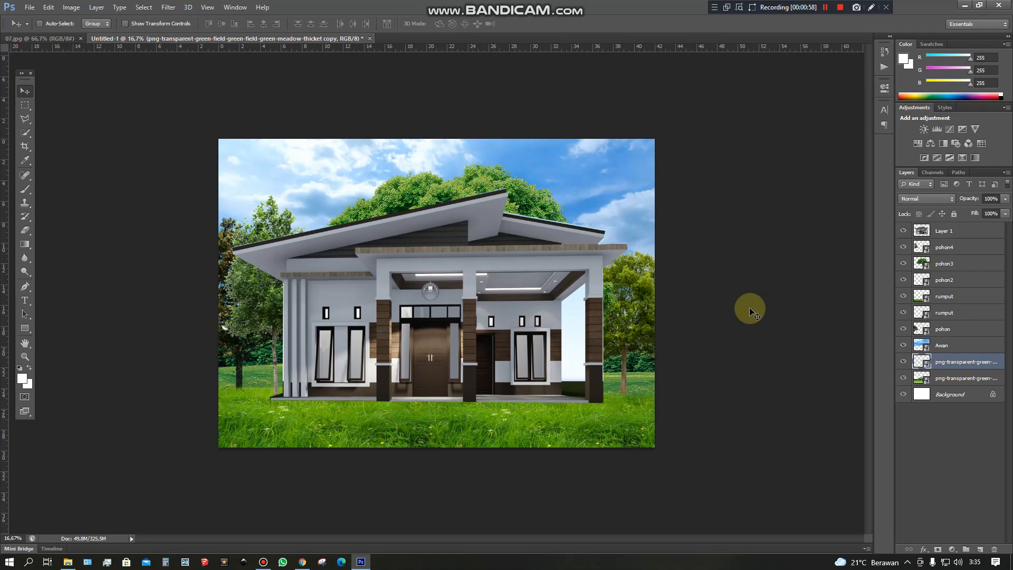
Rename the meadow copy as semak1 and the original meadow layer as semak2.
{"action": "left_click", "coordinate": [947, 378]}
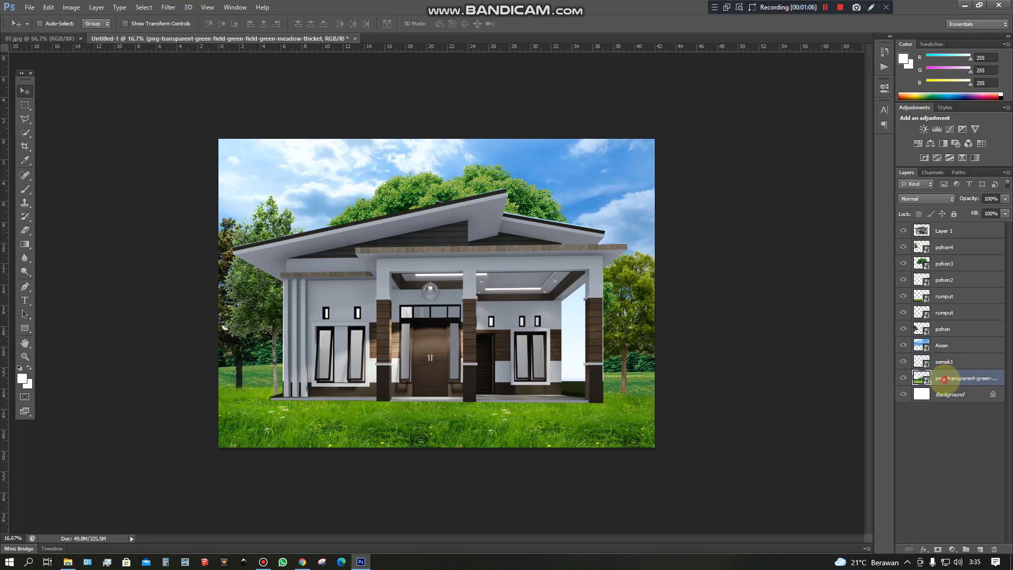
{"action": "type", "text": "se"}
{"action": "type", "text": "2"}
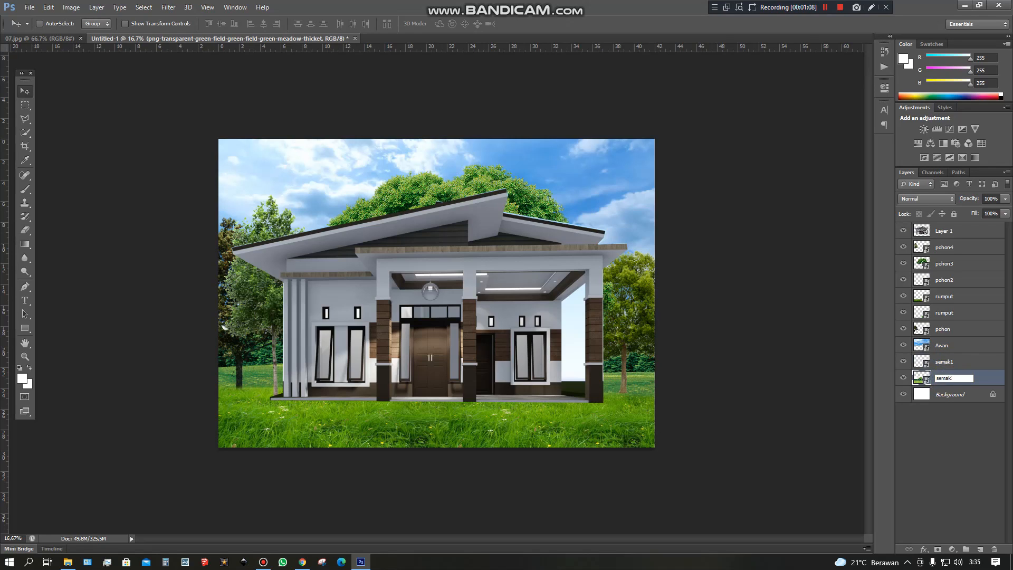
{"action": "left_click", "coordinate": [967, 393]}
{"action": "left_click", "coordinate": [964, 376]}
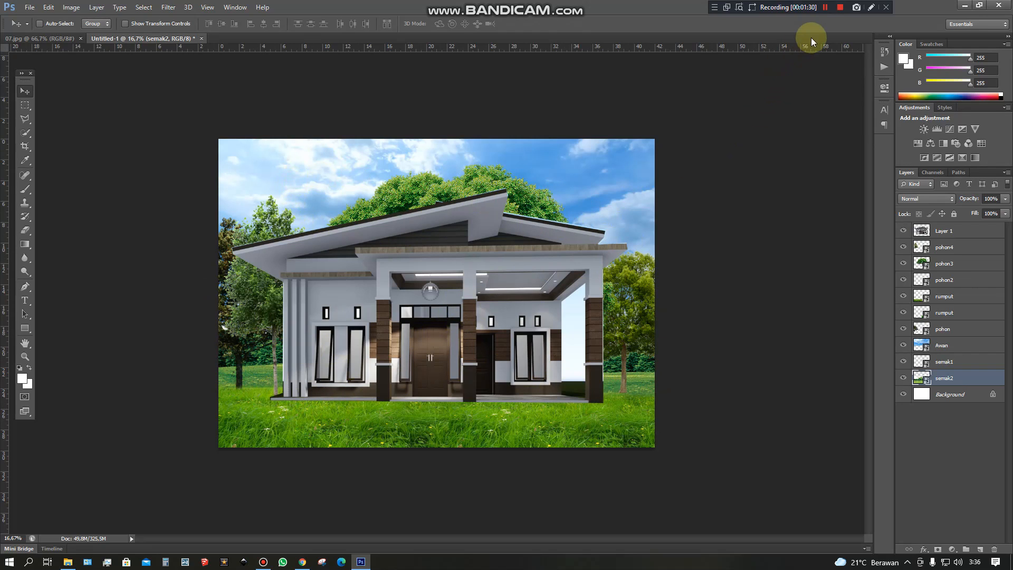
{"action": "left_click", "coordinate": [839, 8]}
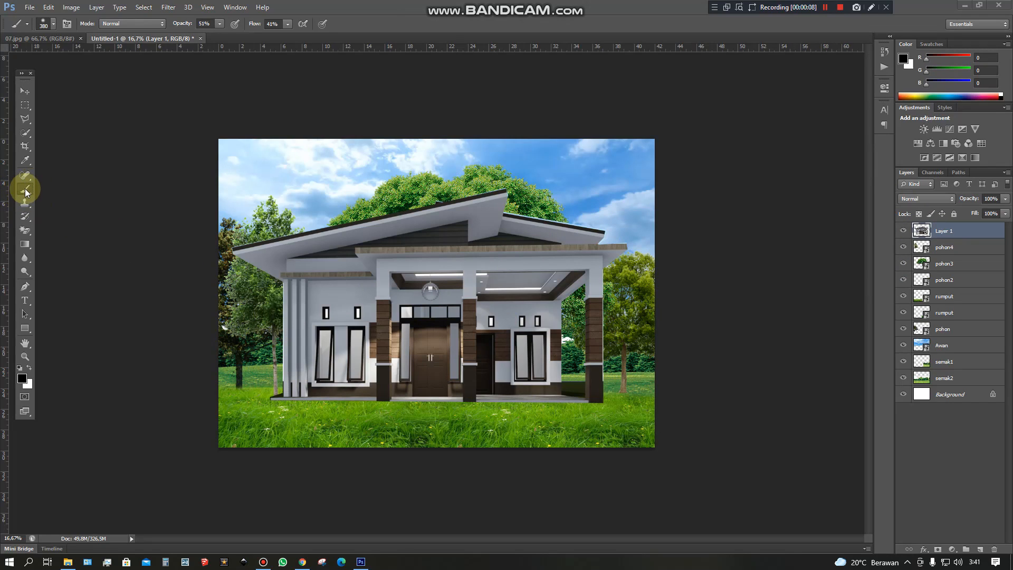
Set the Brush to a soft round tip of 432 px with 51% opacity and 44% flow.
{"action": "left_click", "coordinate": [54, 22]}
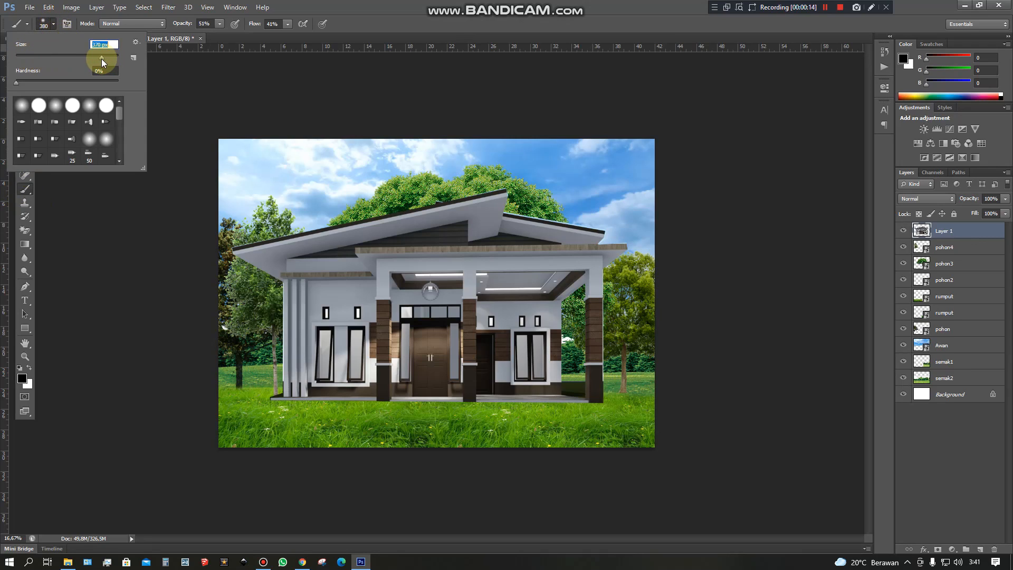
{"action": "left_click_drag", "start_coordinate": [105, 59], "coordinate": [104, 59]}
{"action": "left_click", "coordinate": [56, 106]}
{"action": "left_click", "coordinate": [222, 24]}
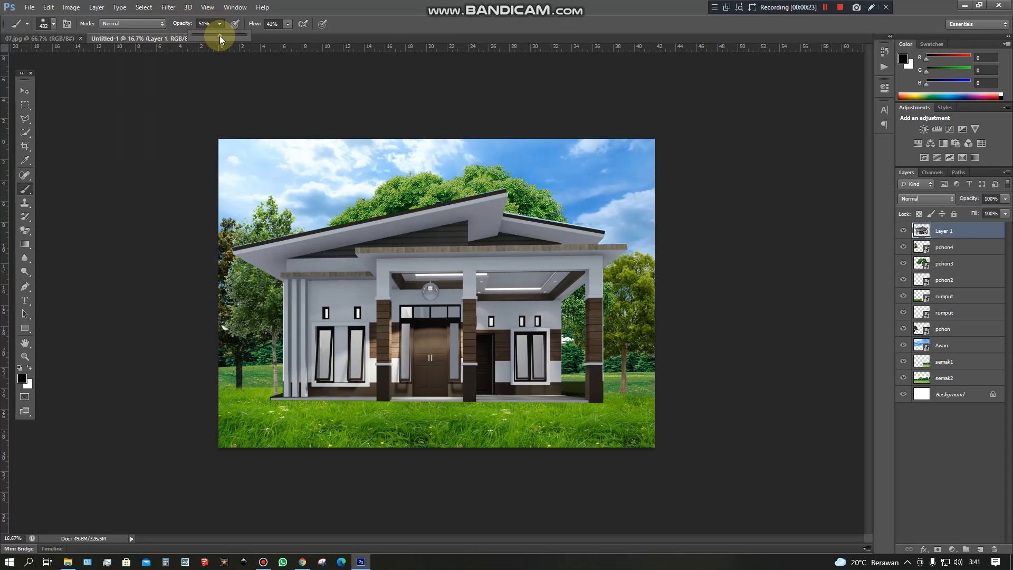
{"action": "left_click", "coordinate": [284, 23]}
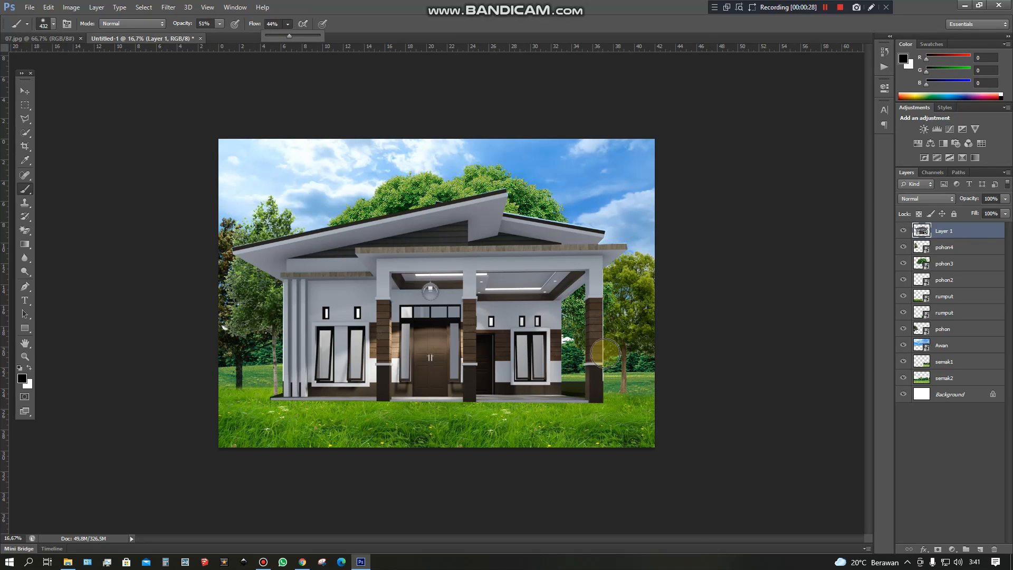
{"action": "left_click", "coordinate": [290, 25]}
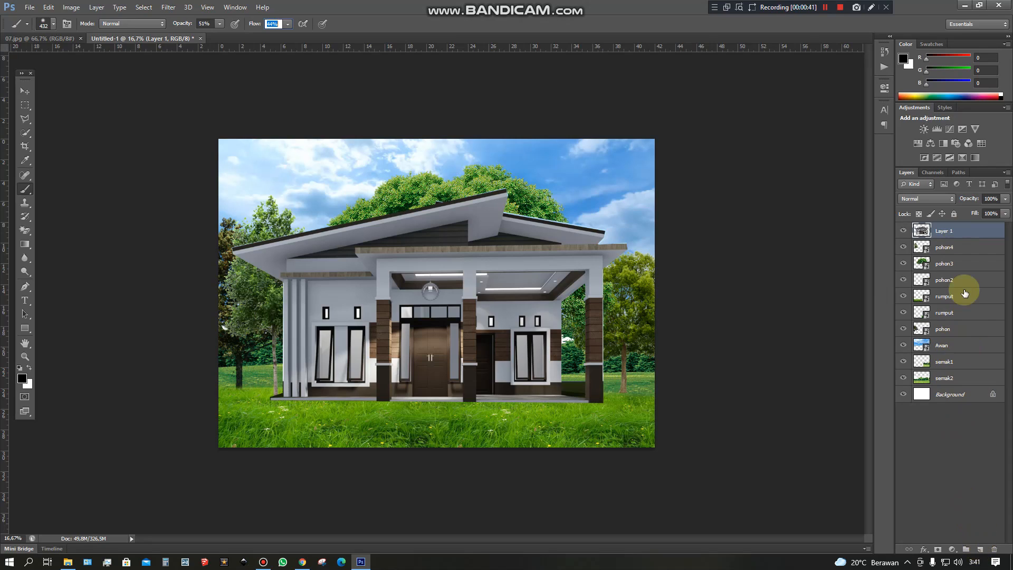
Create a new layer directly below Layer 1 and paint a black contact shadow along the house's base.
{"action": "left_click", "coordinate": [980, 550]}
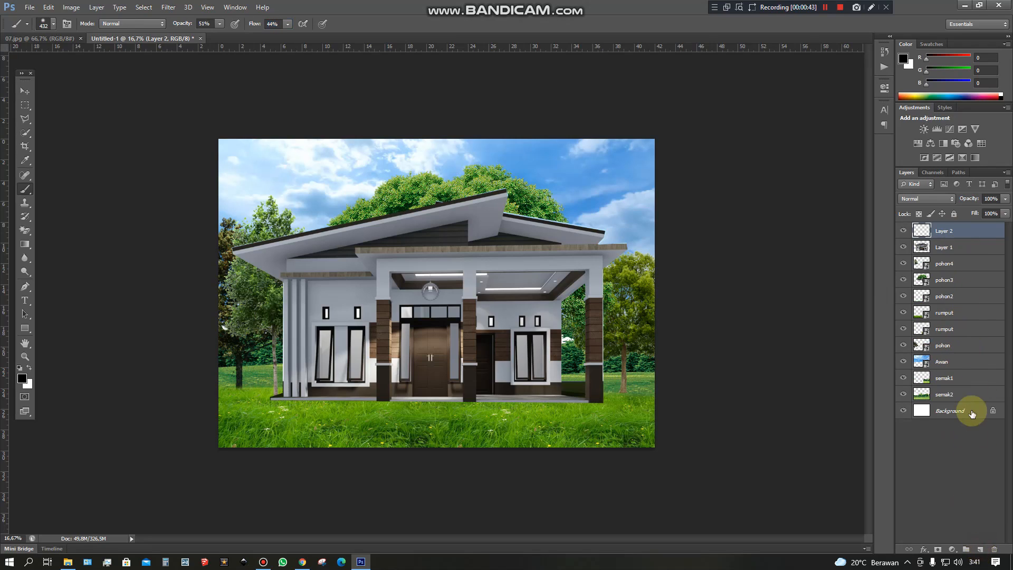
{"action": "left_click_drag", "start_coordinate": [941, 231], "coordinate": [945, 250]}
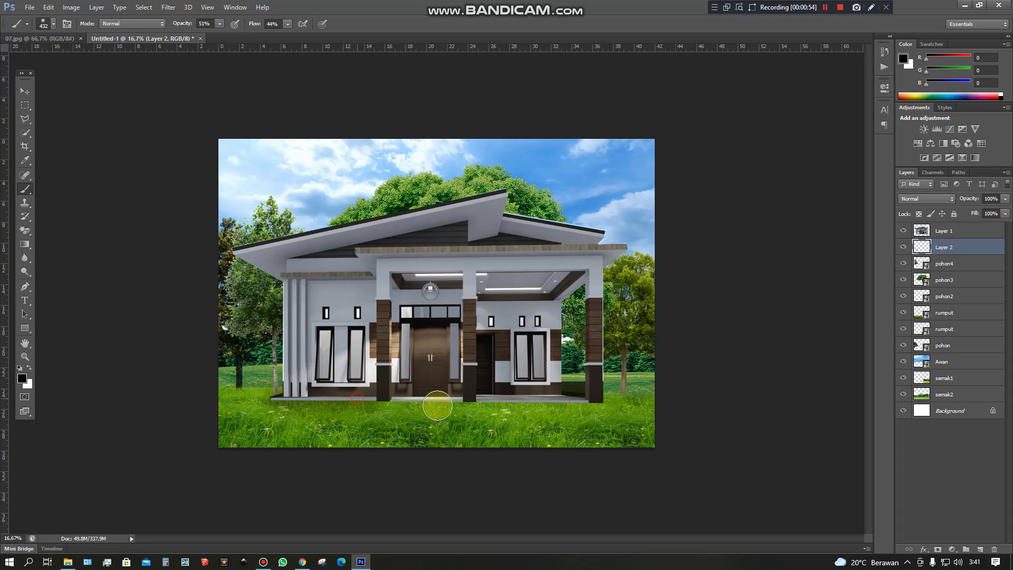
{"action": "left_click_drag", "start_coordinate": [459, 401], "coordinate": [599, 400]}
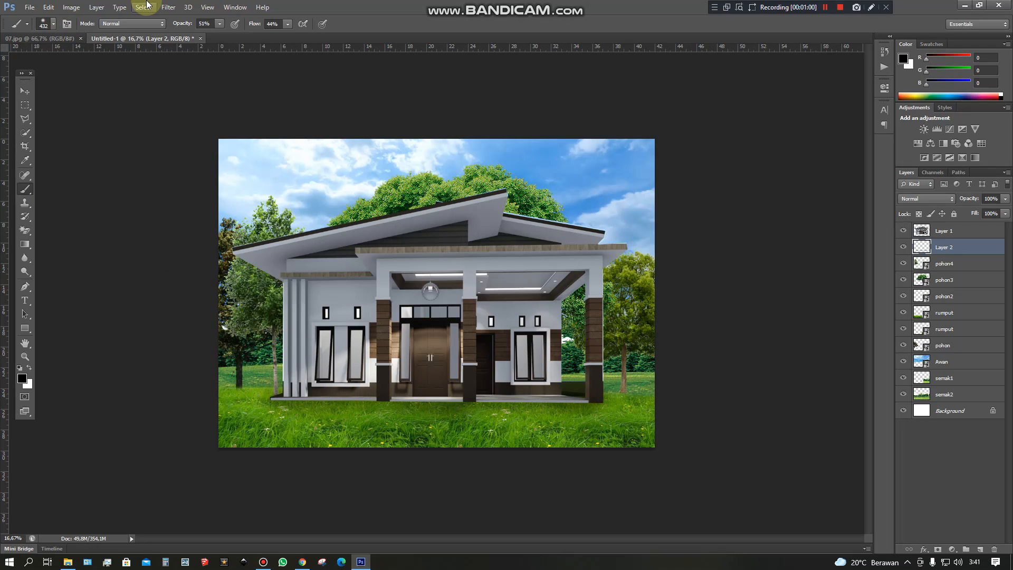
Reduce the brush to 26% opacity and 27% flow and shade the ground on both sides of the house.
{"action": "left_click", "coordinate": [218, 23]}
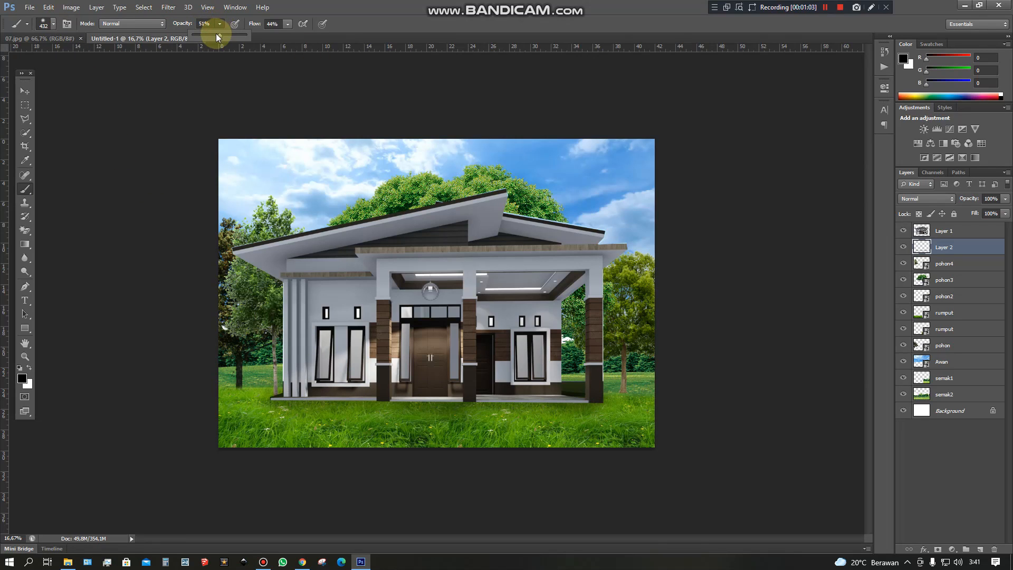
{"action": "left_click", "coordinate": [287, 23]}
{"action": "left_click_drag", "start_coordinate": [280, 37], "coordinate": [278, 38]}
{"action": "mouse_move", "coordinate": [266, 383]}
{"action": "left_mouse_down"}
{"action": "mouse_move", "coordinate": [118, 398]}
{"action": "mouse_move", "coordinate": [183, 385]}
{"action": "mouse_move", "coordinate": [319, 384]}
{"action": "left_mouse_up"}
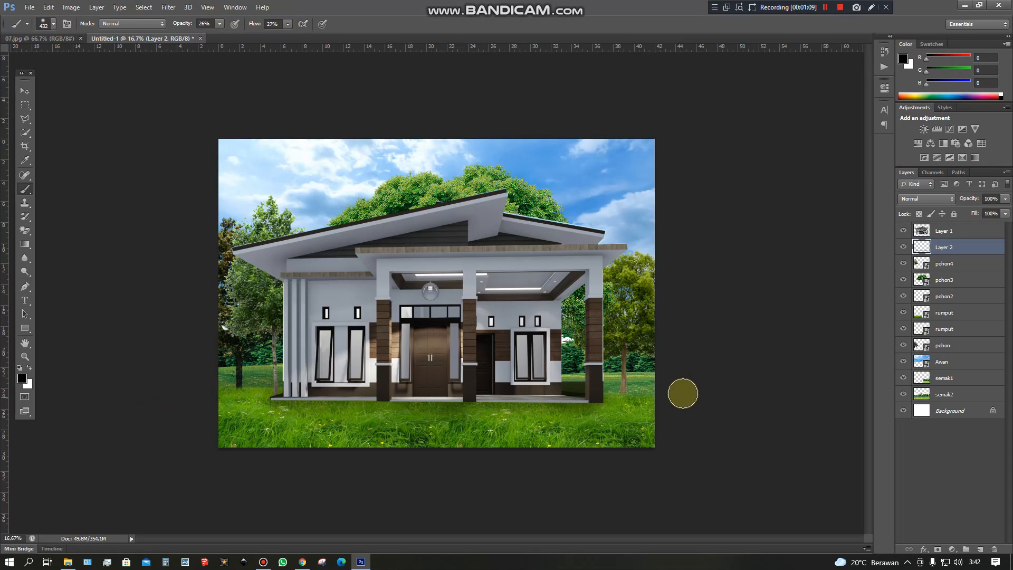
{"action": "left_click_drag", "start_coordinate": [609, 377], "coordinate": [674, 383]}
{"action": "left_click_drag", "start_coordinate": [570, 381], "coordinate": [824, 393]}
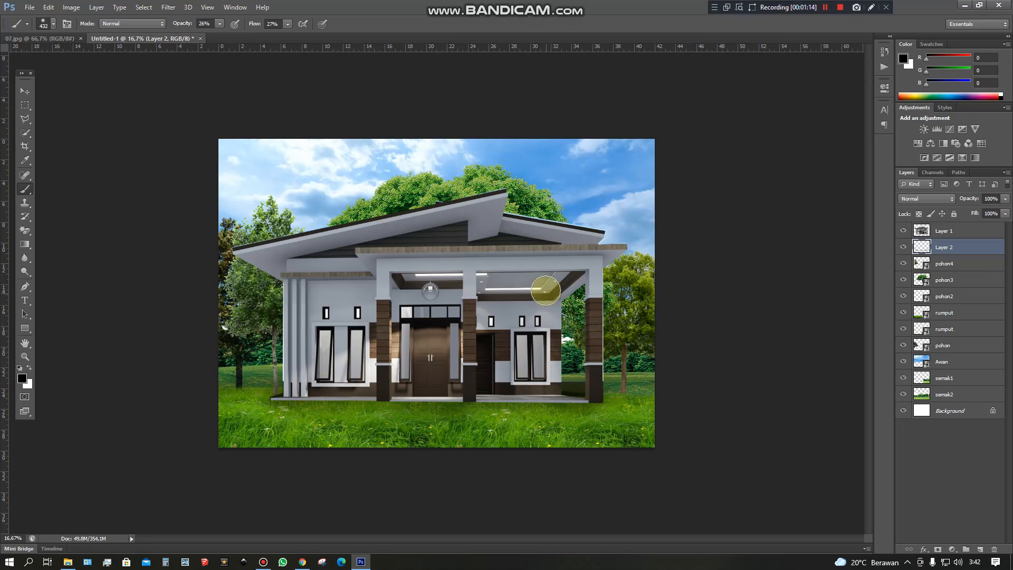
Paint soft black shading on Layer 1 over the porch ceiling, the roof's underside and the base of the house walls.
{"action": "mouse_move", "coordinate": [580, 275]}
{"action": "left_mouse_down"}
{"action": "mouse_move", "coordinate": [558, 294]}
{"action": "mouse_move", "coordinate": [566, 280]}
{"action": "mouse_move", "coordinate": [553, 294]}
{"action": "mouse_move", "coordinate": [492, 310]}
{"action": "left_mouse_up"}
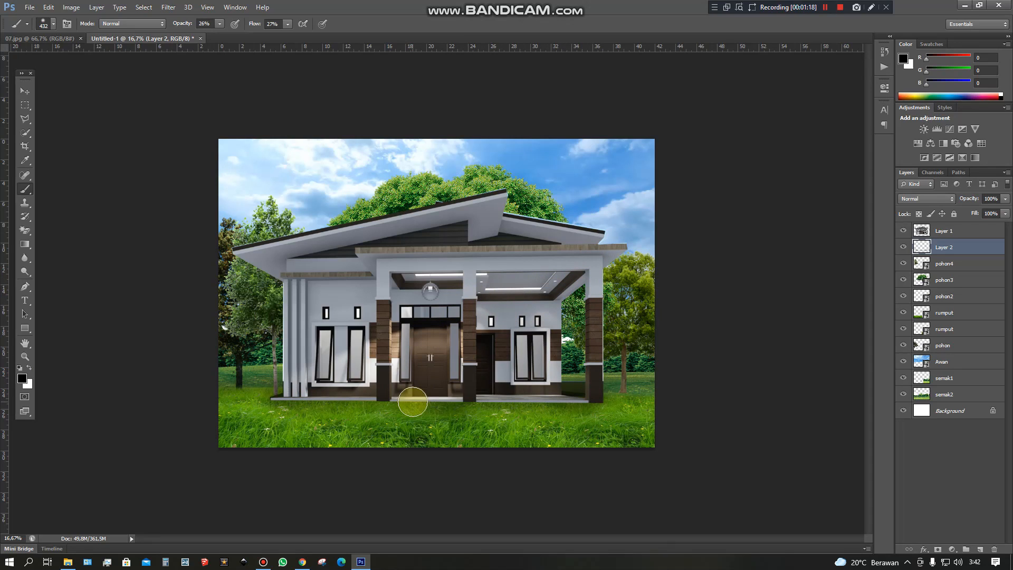
{"action": "left_click", "coordinate": [943, 233]}
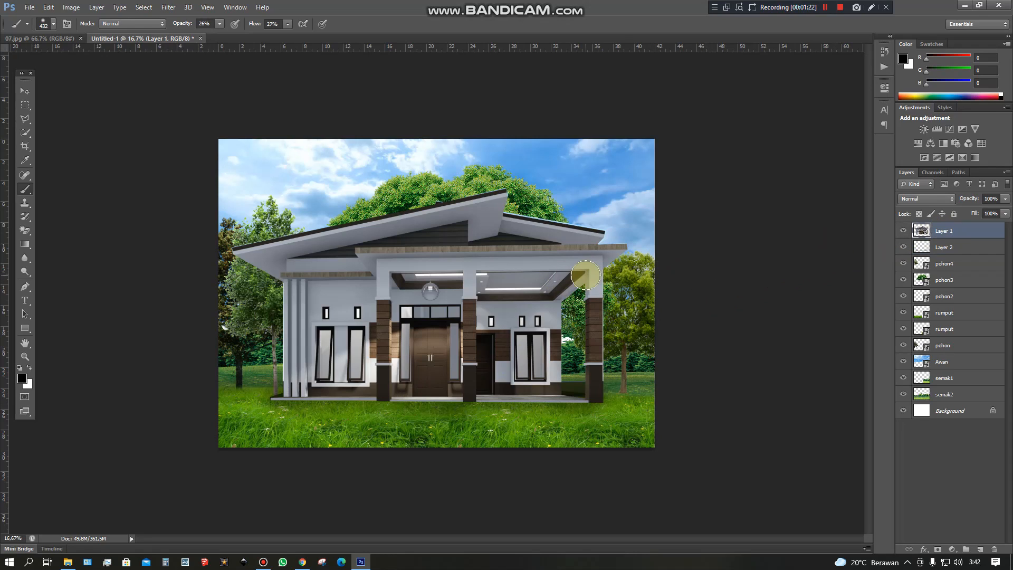
{"action": "mouse_move", "coordinate": [542, 292]}
{"action": "left_mouse_down"}
{"action": "mouse_move", "coordinate": [376, 278]}
{"action": "mouse_move", "coordinate": [445, 278]}
{"action": "left_mouse_up"}
{"action": "mouse_move", "coordinate": [486, 226]}
{"action": "left_mouse_down"}
{"action": "mouse_move", "coordinate": [470, 228]}
{"action": "mouse_move", "coordinate": [565, 228]}
{"action": "mouse_move", "coordinate": [441, 219]}
{"action": "mouse_move", "coordinate": [262, 259]}
{"action": "mouse_move", "coordinate": [307, 256]}
{"action": "mouse_move", "coordinate": [274, 263]}
{"action": "left_mouse_up"}
{"action": "mouse_move", "coordinate": [433, 389]}
{"action": "left_mouse_down"}
{"action": "mouse_move", "coordinate": [389, 387]}
{"action": "mouse_move", "coordinate": [457, 387]}
{"action": "mouse_move", "coordinate": [261, 392]}
{"action": "left_mouse_up"}
{"action": "left_click_drag", "start_coordinate": [480, 387], "coordinate": [575, 388]}
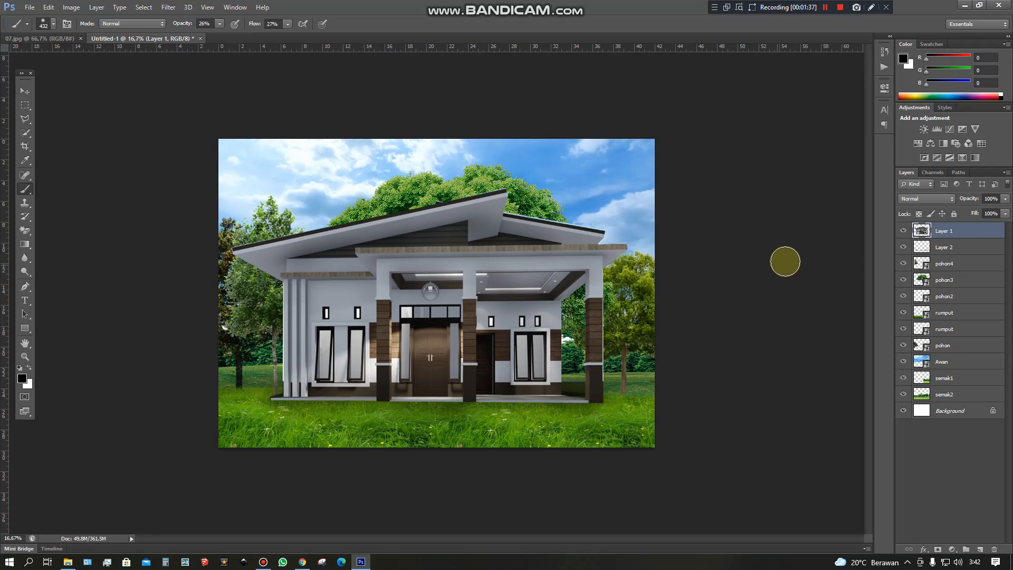
Darken the grass in front of the house on Layer 2 with soft black strokes across the canvas's full width.
{"action": "left_click", "coordinate": [956, 248]}
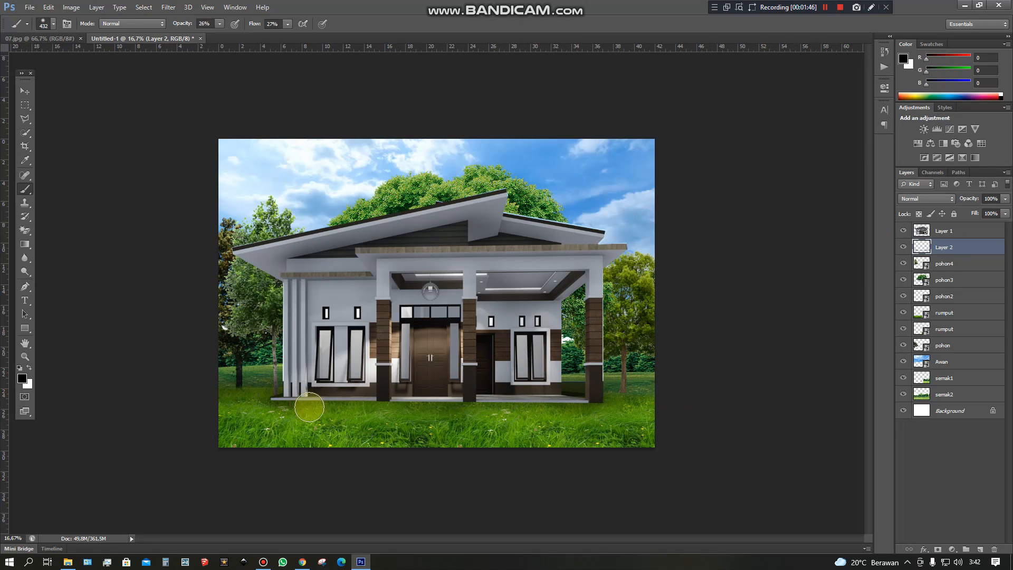
{"action": "left_click_drag", "start_coordinate": [517, 410], "coordinate": [823, 425]}
{"action": "mouse_move", "coordinate": [607, 407]}
{"action": "left_mouse_down"}
{"action": "mouse_move", "coordinate": [662, 423]}
{"action": "mouse_move", "coordinate": [28, 389]}
{"action": "mouse_move", "coordinate": [298, 415]}
{"action": "mouse_move", "coordinate": [32, 416]}
{"action": "left_mouse_up"}
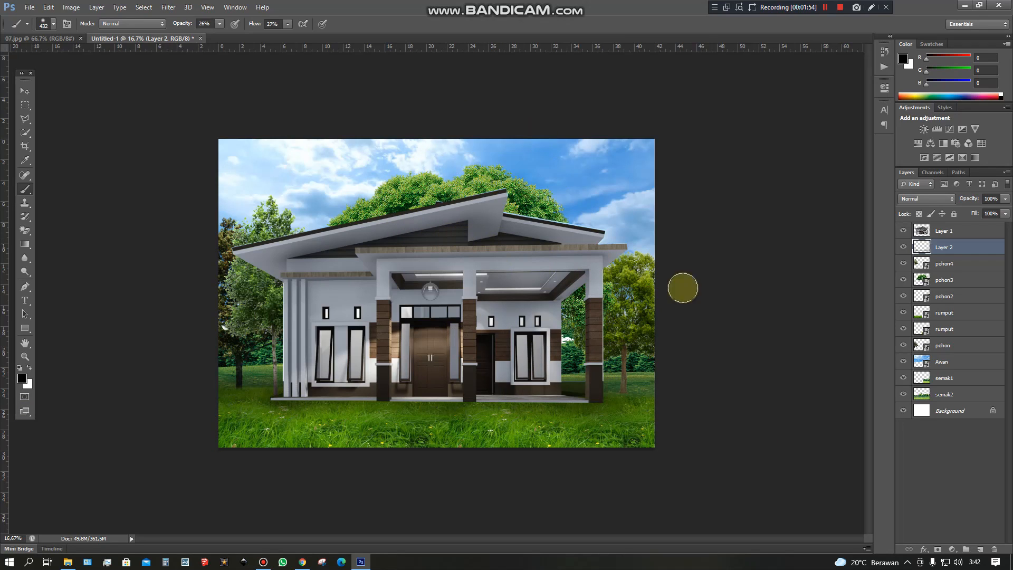
Stamp all visible layers into a new merged layer above Layer 1, at the top of the layer stack.
{"action": "left_click", "coordinate": [969, 230]}
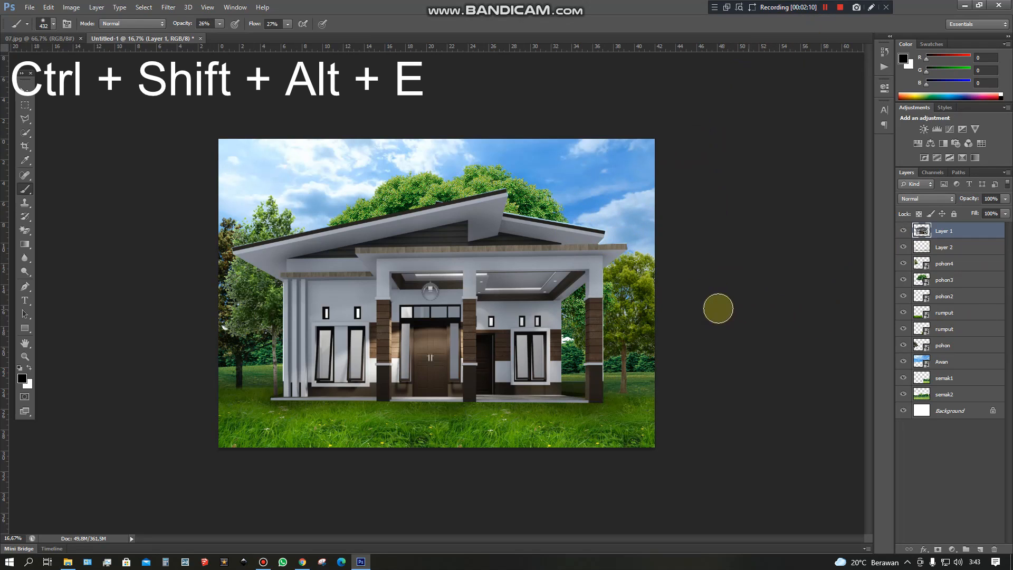
{"action": "key", "text": "ctrl+shift+alt+e"}
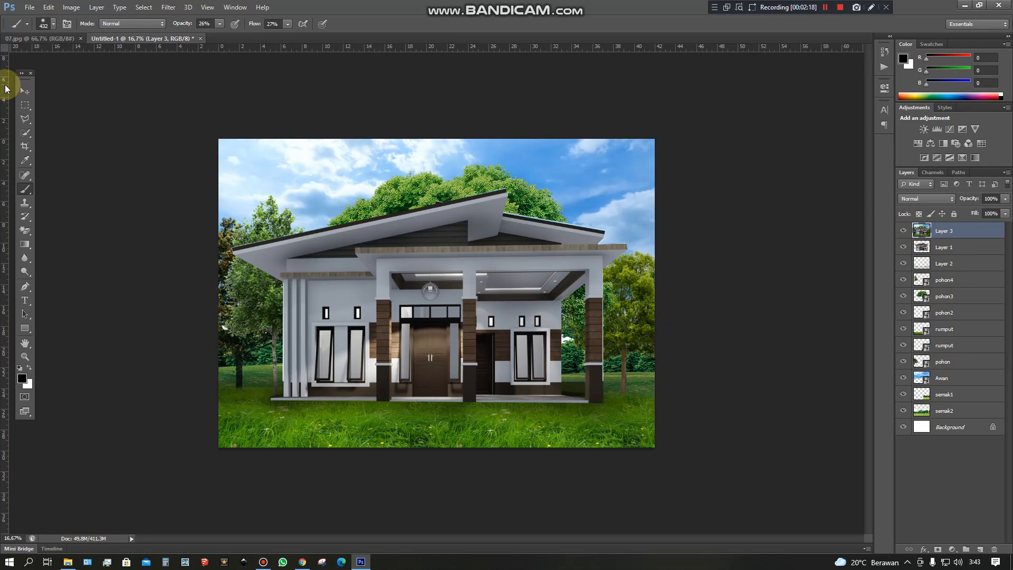
{"action": "left_click", "coordinate": [835, 8]}
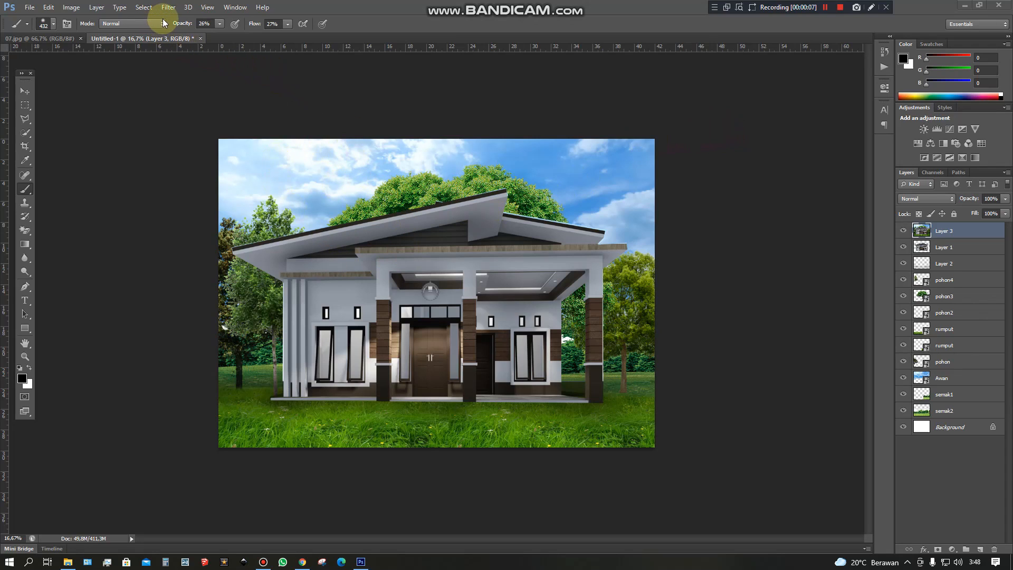
Start a Lens Flare render on the merged Layer 3 and place the flare centre in the upper-left part of the sky.
{"action": "left_click", "coordinate": [172, 9]}
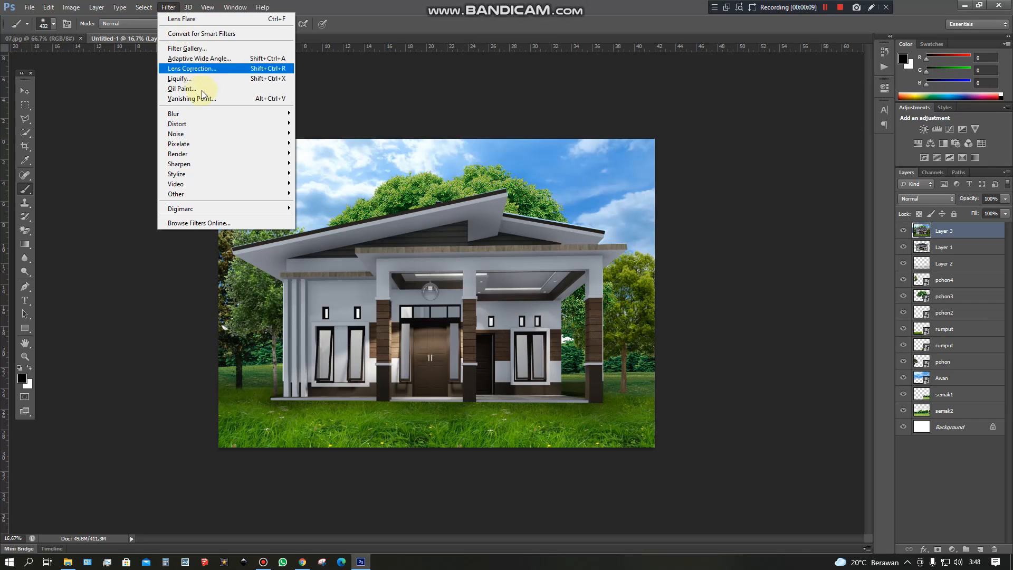
{"action": "mouse_move", "coordinate": [227, 155]}
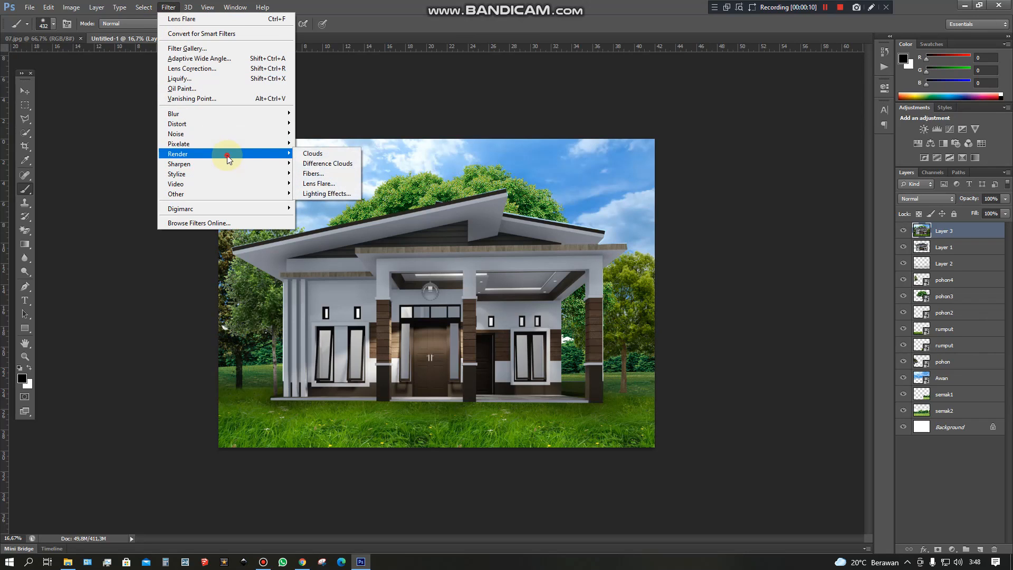
{"action": "left_click", "coordinate": [319, 184]}
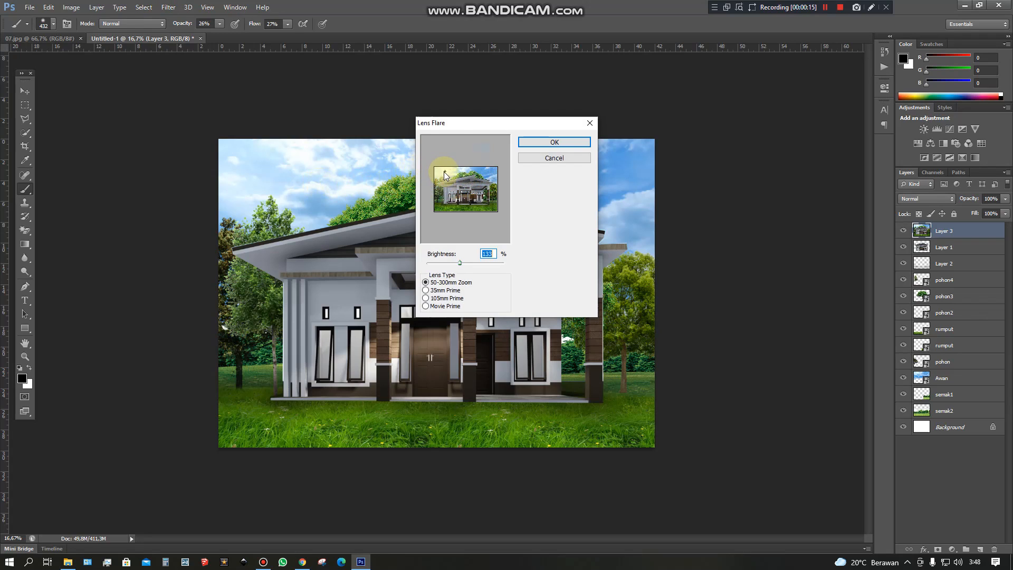
{"action": "left_click_drag", "start_coordinate": [463, 129], "coordinate": [548, 156]}
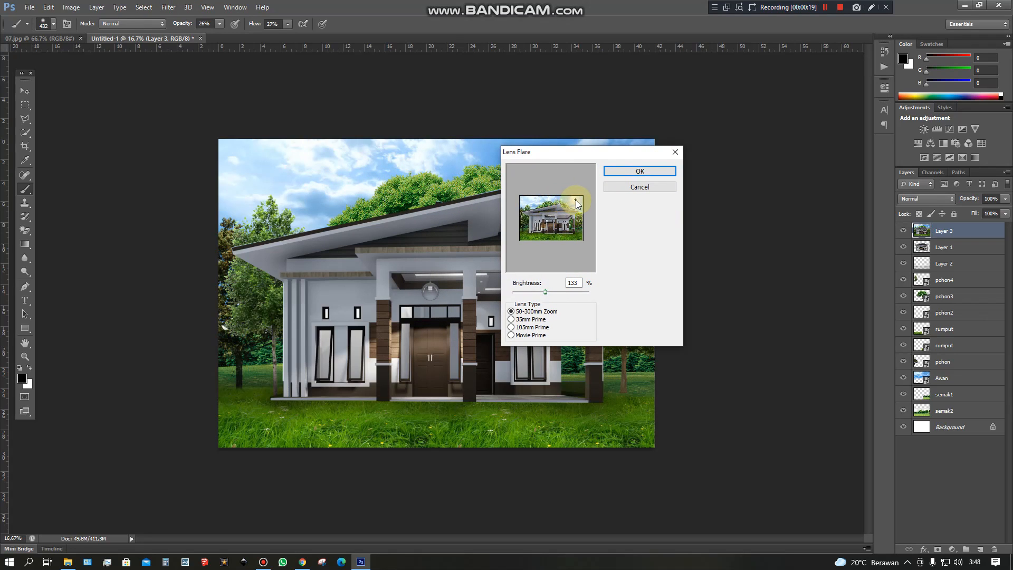
{"action": "mouse_move", "coordinate": [549, 203]}
{"action": "left_mouse_down"}
{"action": "mouse_move", "coordinate": [537, 202]}
{"action": "mouse_move", "coordinate": [551, 201]}
{"action": "left_mouse_up"}
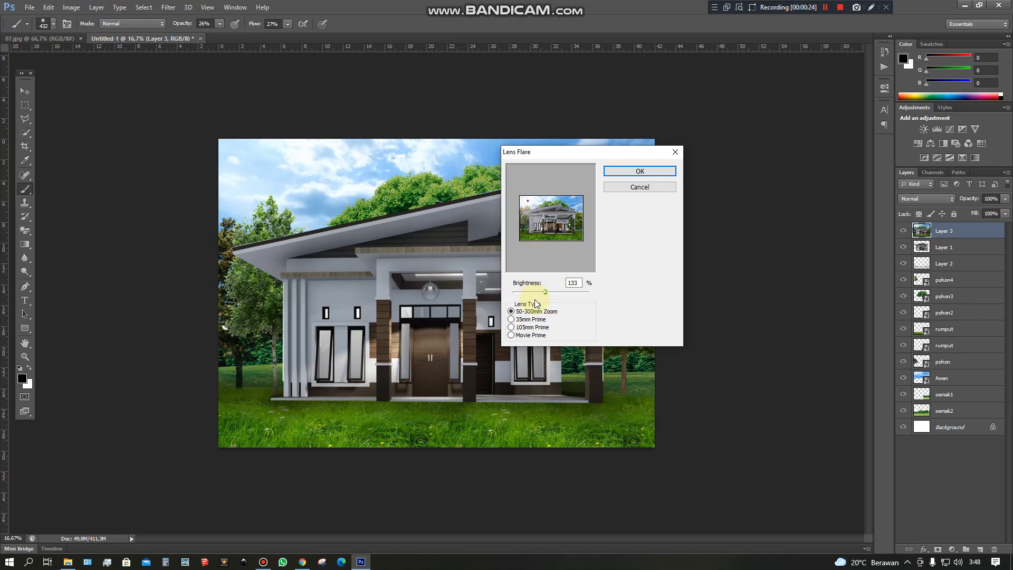
Try different lens types for the flare, settle on 35mm Prime, fine-tune its brightness and apply it to Layer 3.
{"action": "left_click_drag", "start_coordinate": [547, 295], "coordinate": [548, 295]}
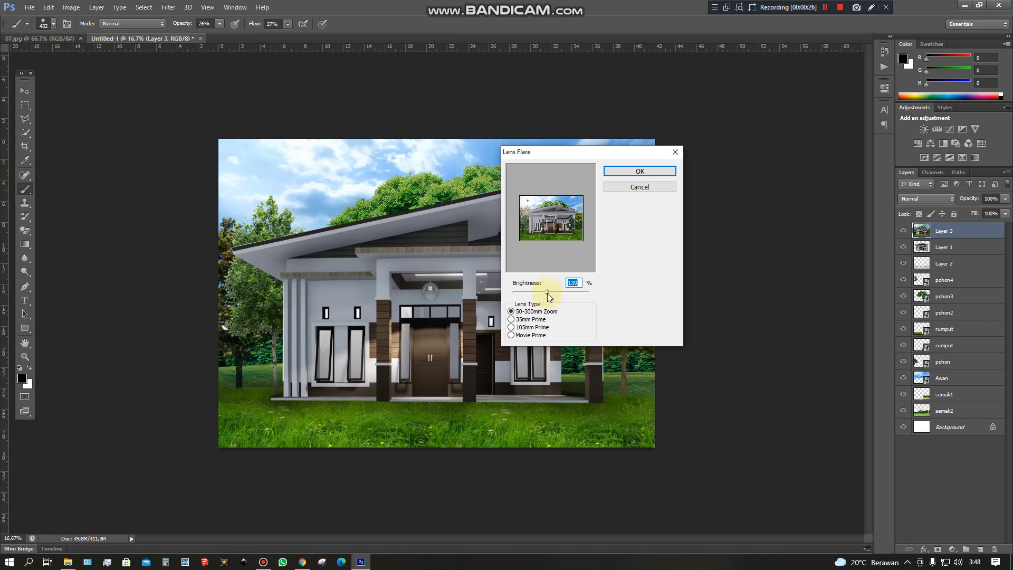
{"action": "left_click", "coordinate": [512, 328]}
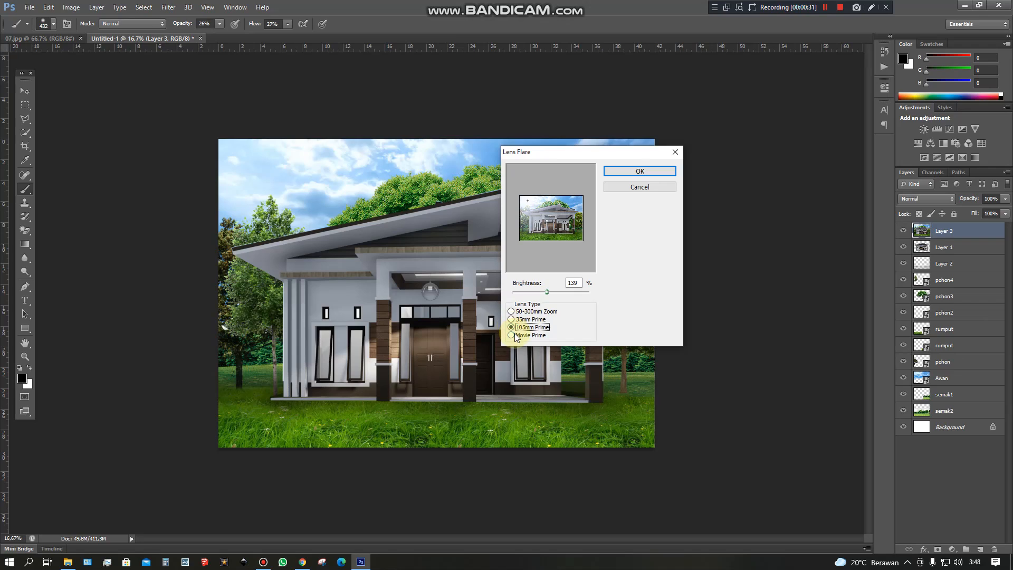
{"action": "left_click", "coordinate": [513, 335]}
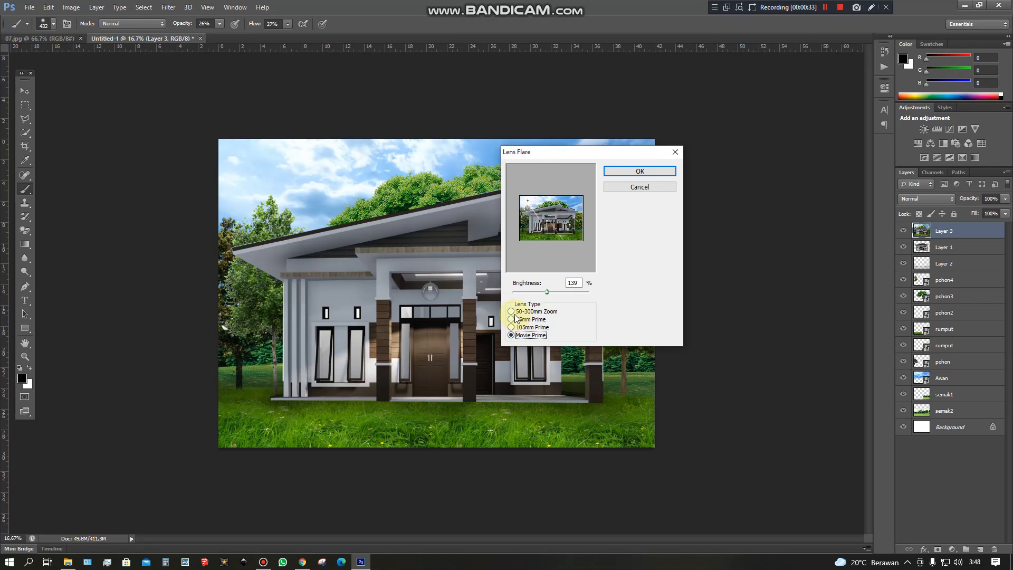
{"action": "left_click", "coordinate": [513, 312]}
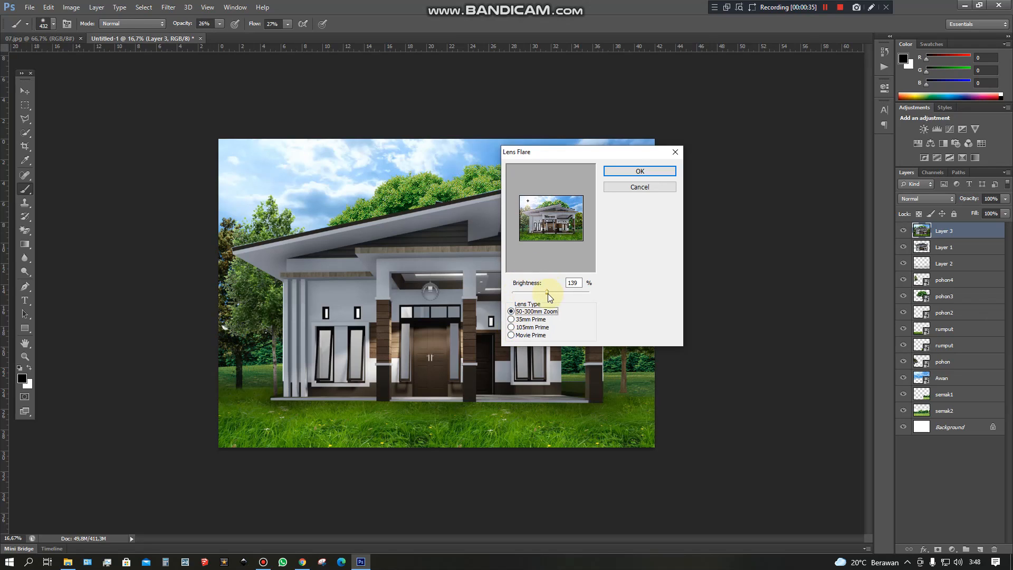
{"action": "left_click_drag", "start_coordinate": [548, 295], "coordinate": [546, 293]}
{"action": "left_click", "coordinate": [522, 319]}
{"action": "left_click_drag", "start_coordinate": [546, 296], "coordinate": [547, 290]}
{"action": "left_click", "coordinate": [640, 171]}
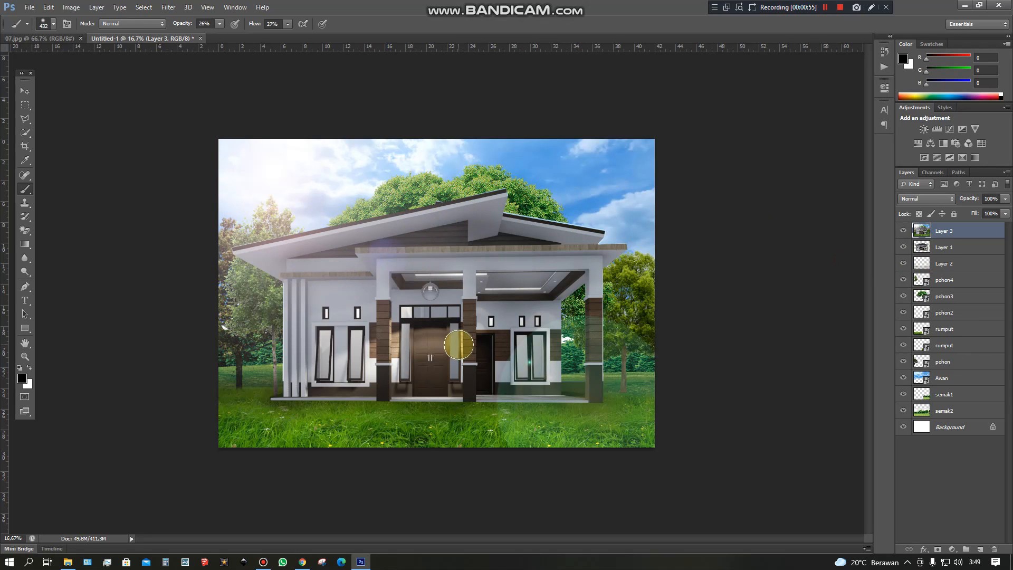
{"action": "left_click", "coordinate": [843, 7]}
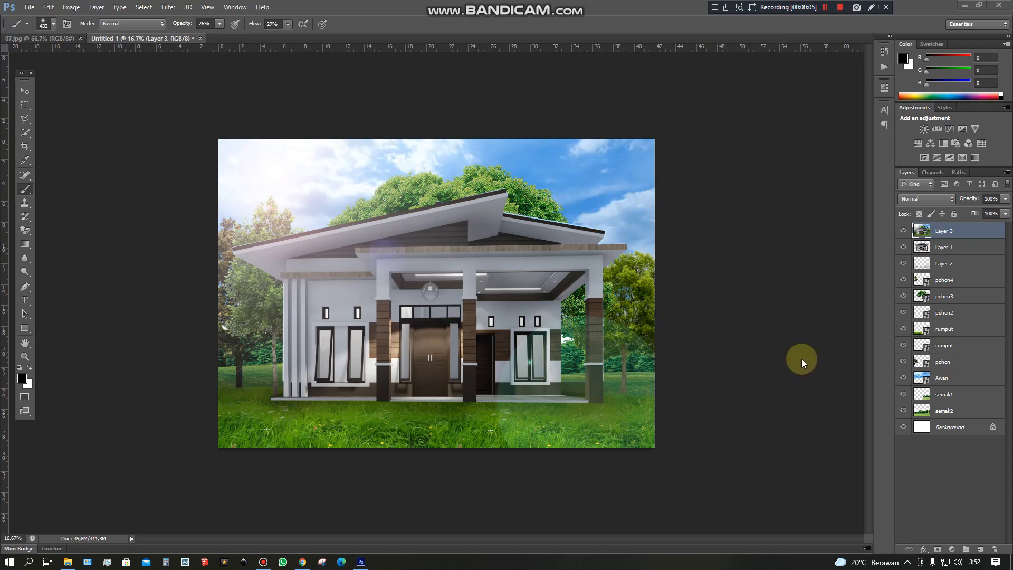
Add a Color Balance adjustment layer above Layer 3 with the midtones' Magenta–Green value at -45.
{"action": "left_click", "coordinate": [951, 549]}
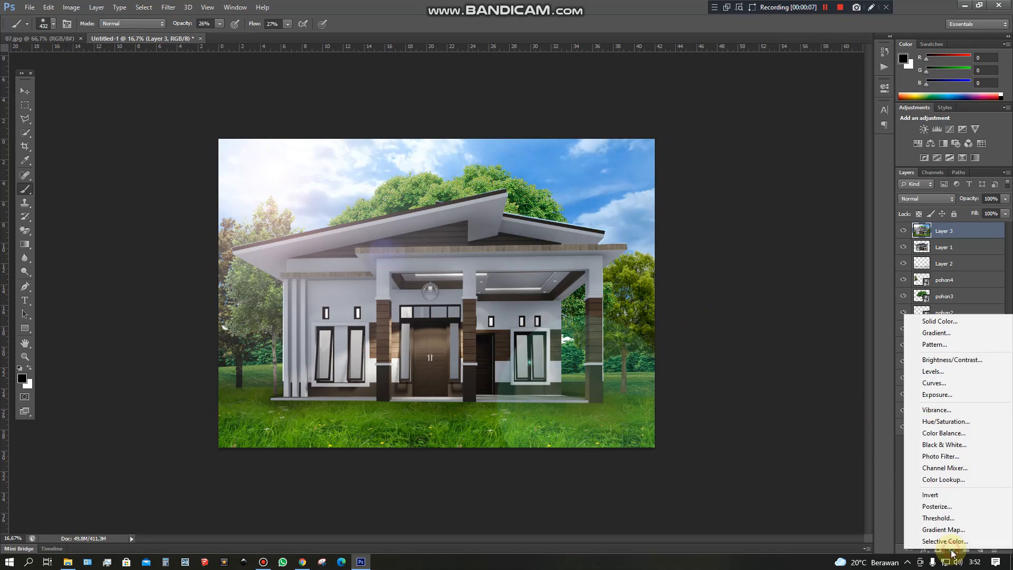
{"action": "left_click", "coordinate": [955, 435]}
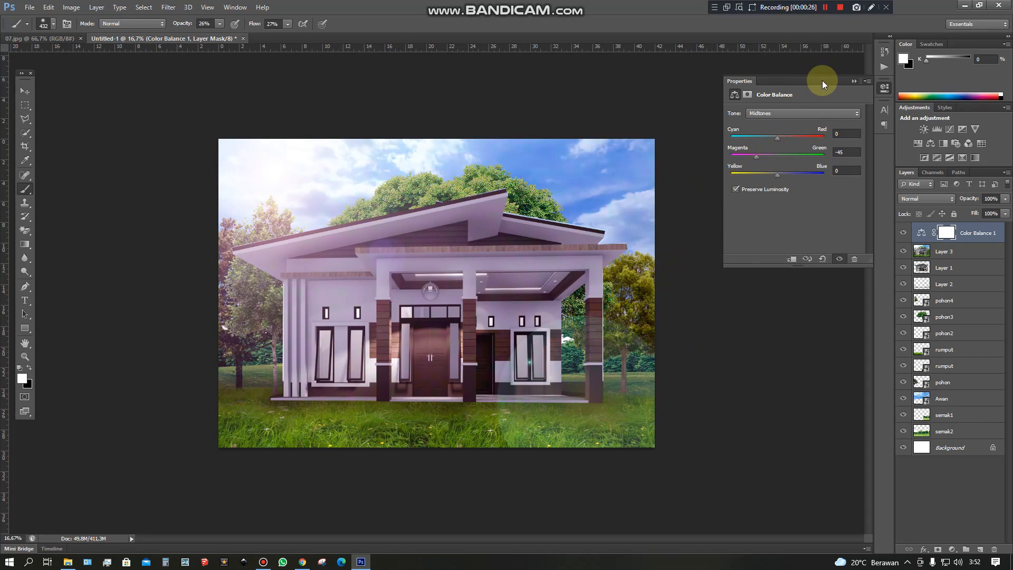
{"action": "left_click", "coordinate": [853, 82]}
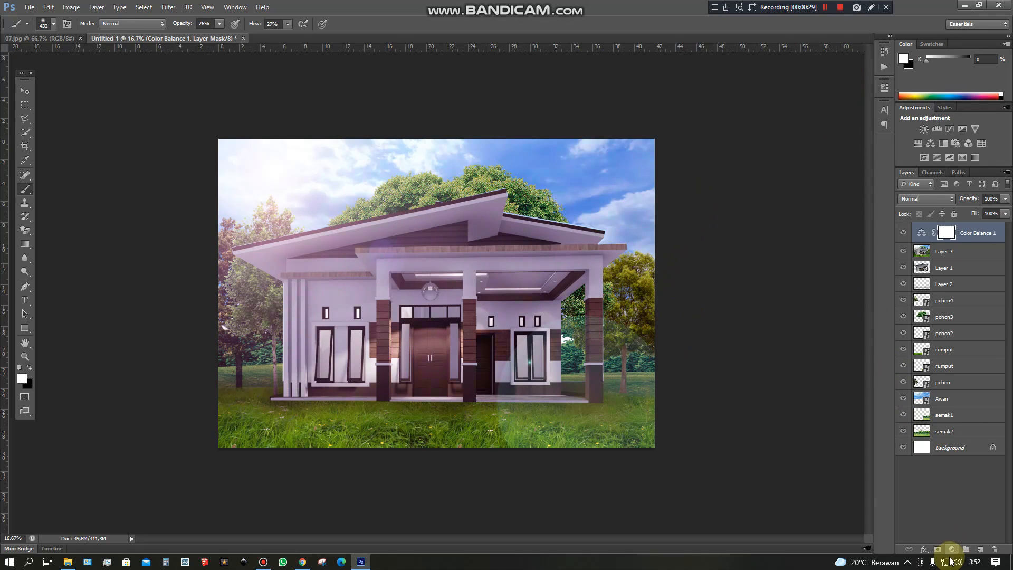
Add a Photo Filter adjustment layer on top using Warming Filter (85) at 41% density.
{"action": "left_click", "coordinate": [953, 550]}
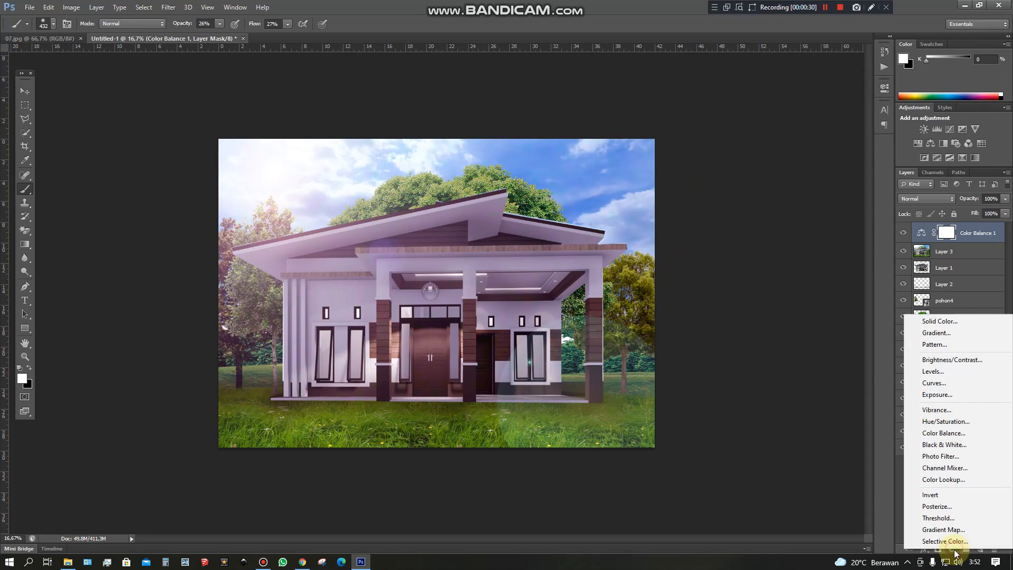
{"action": "left_click", "coordinate": [954, 457]}
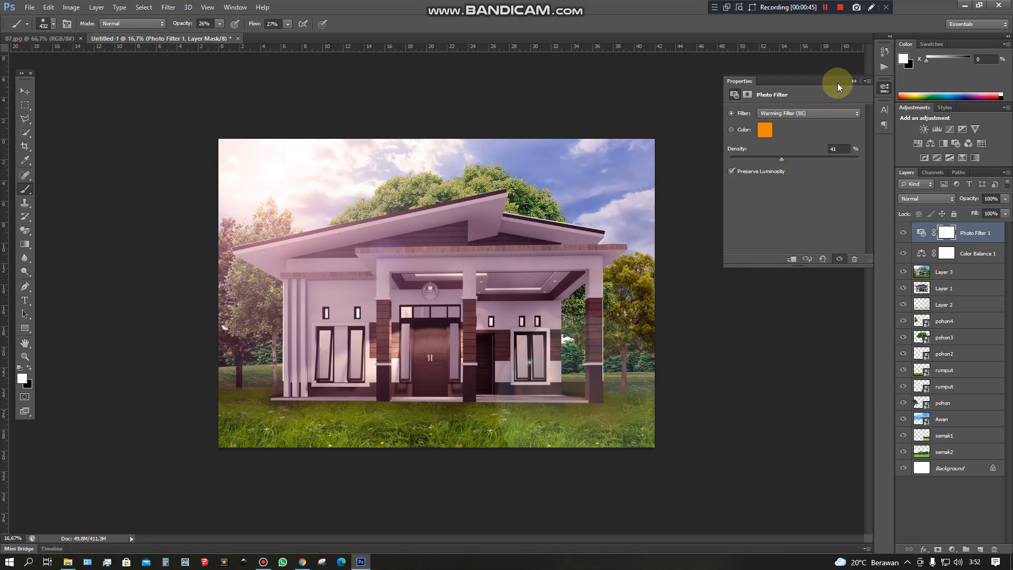
{"action": "left_click", "coordinate": [854, 80]}
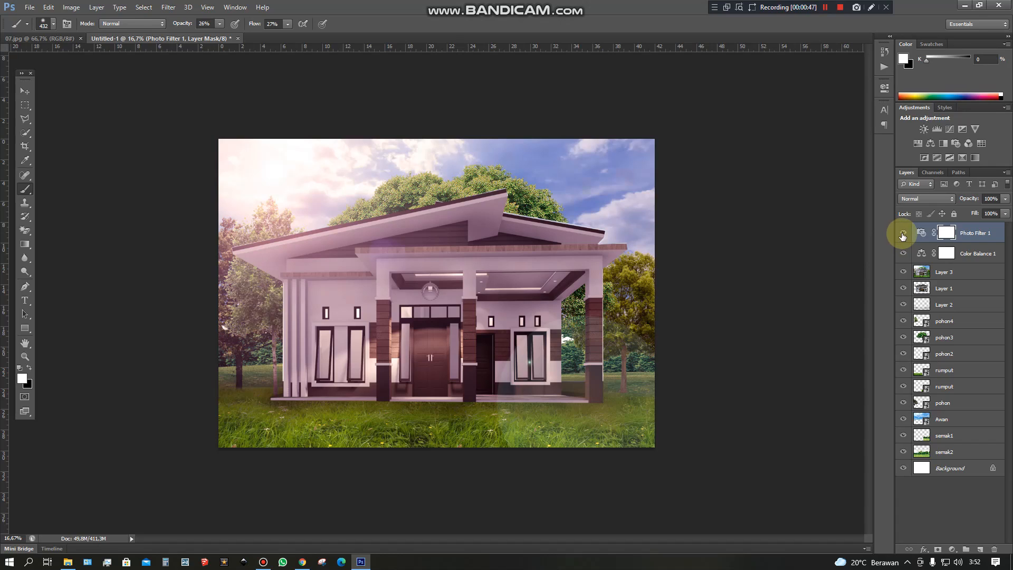
Hide and show the Photo Filter and Color Balance adjustment layers to compare the image with and without the colour grading.
{"action": "left_click", "coordinate": [903, 234]}
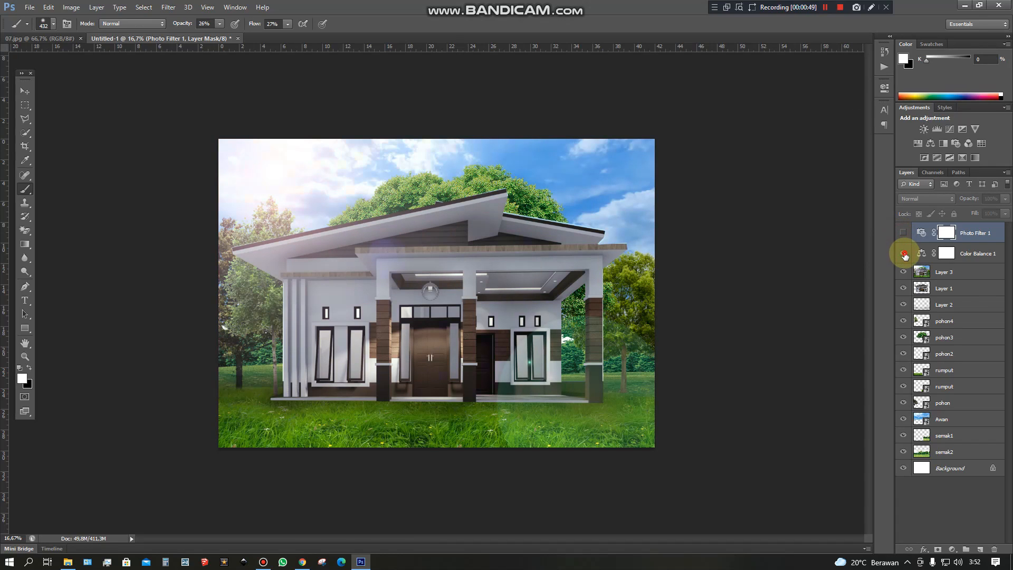
{"action": "left_click", "coordinate": [905, 254]}
{"action": "left_click", "coordinate": [904, 231]}
{"action": "left_click", "coordinate": [963, 251]}
{"action": "left_click", "coordinate": [976, 232]}
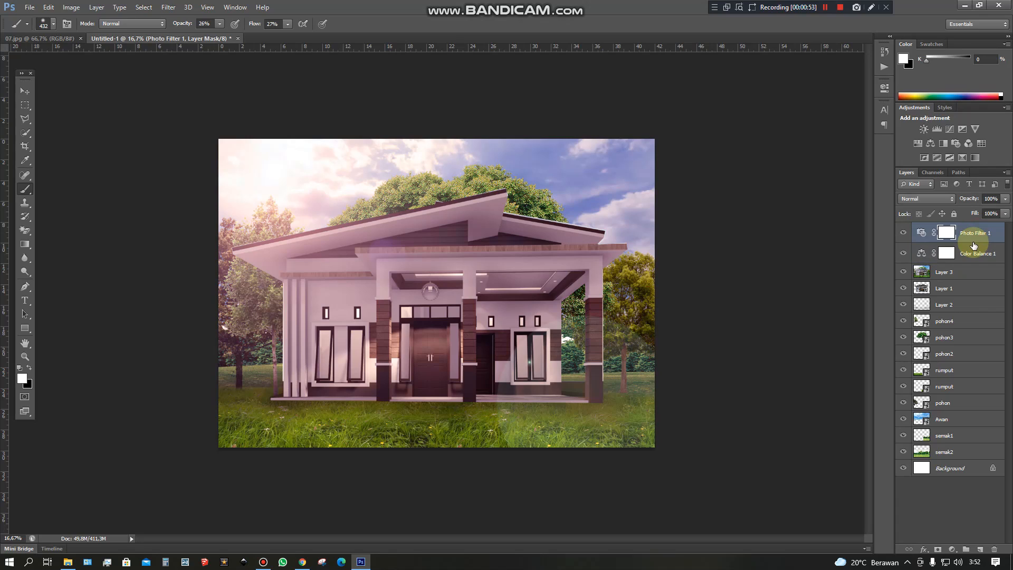